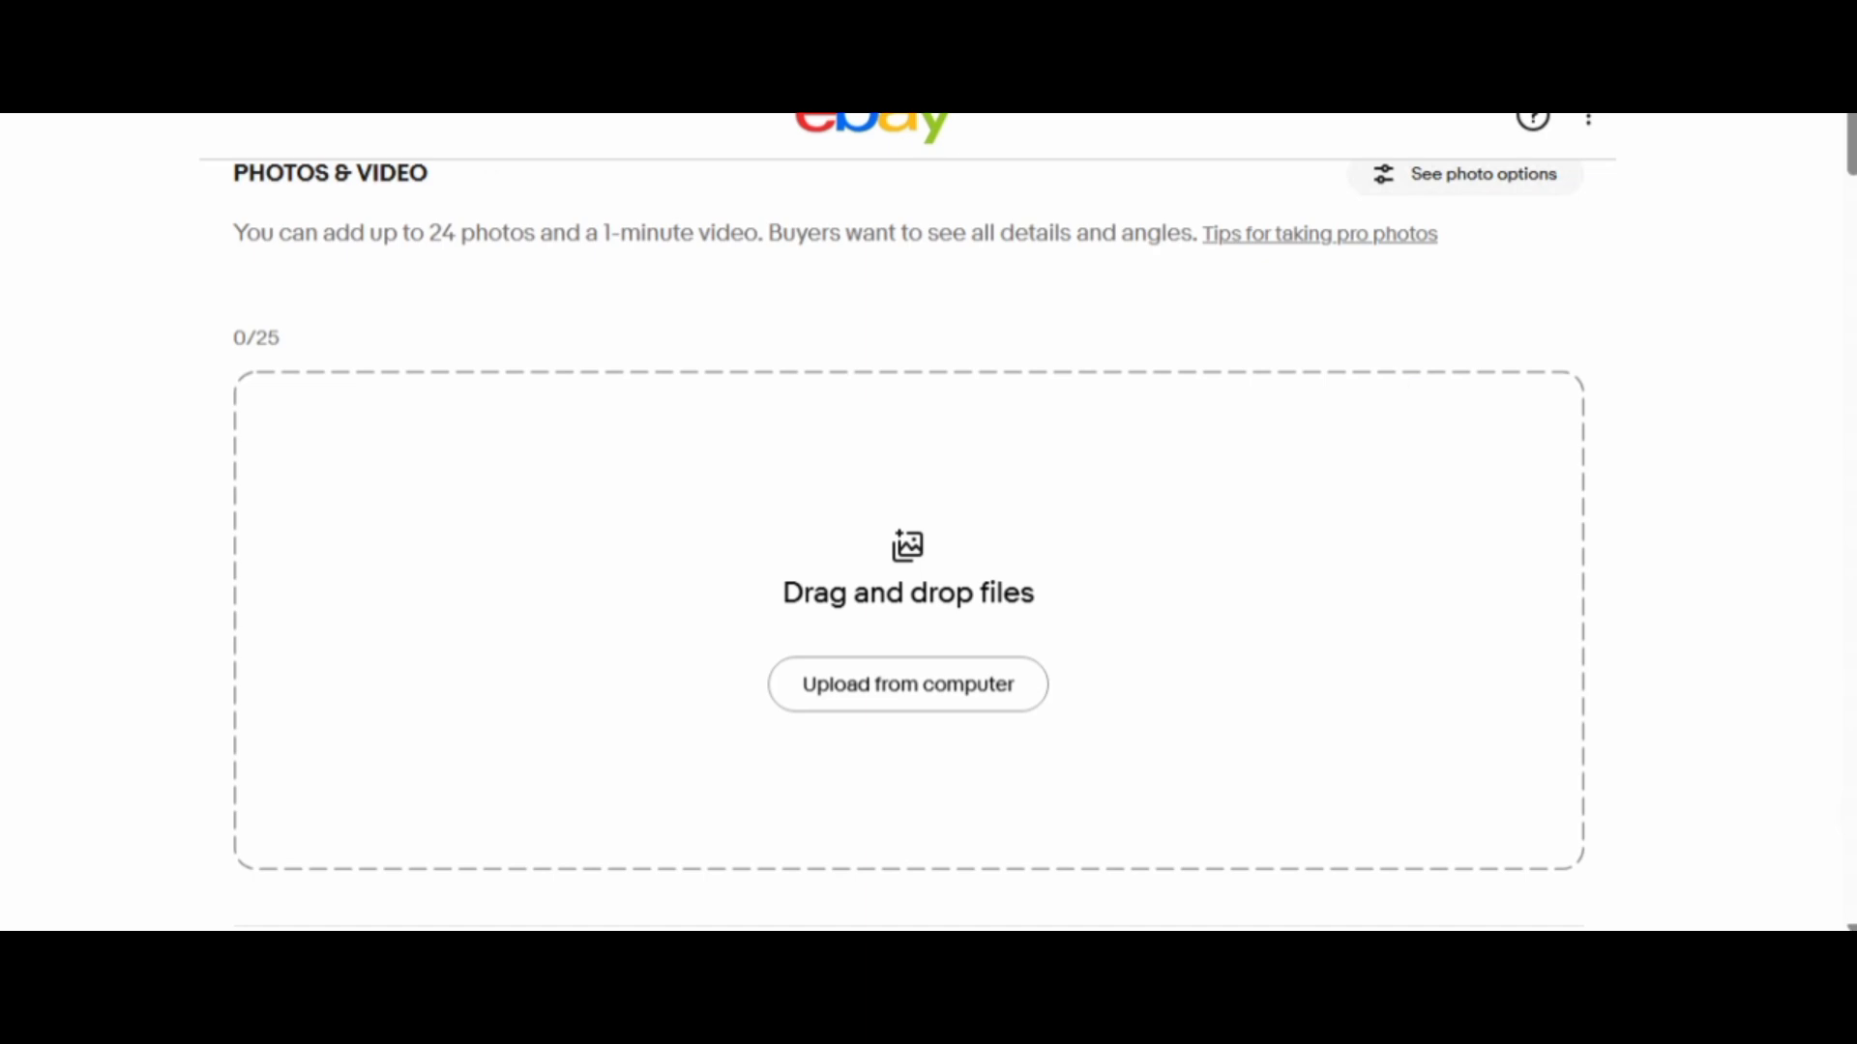
- Add the six downloaded product images, s-l960 (8).webp through s-l960 (13).webp, to the listing's photos in ascending order
key(ctrl+j)
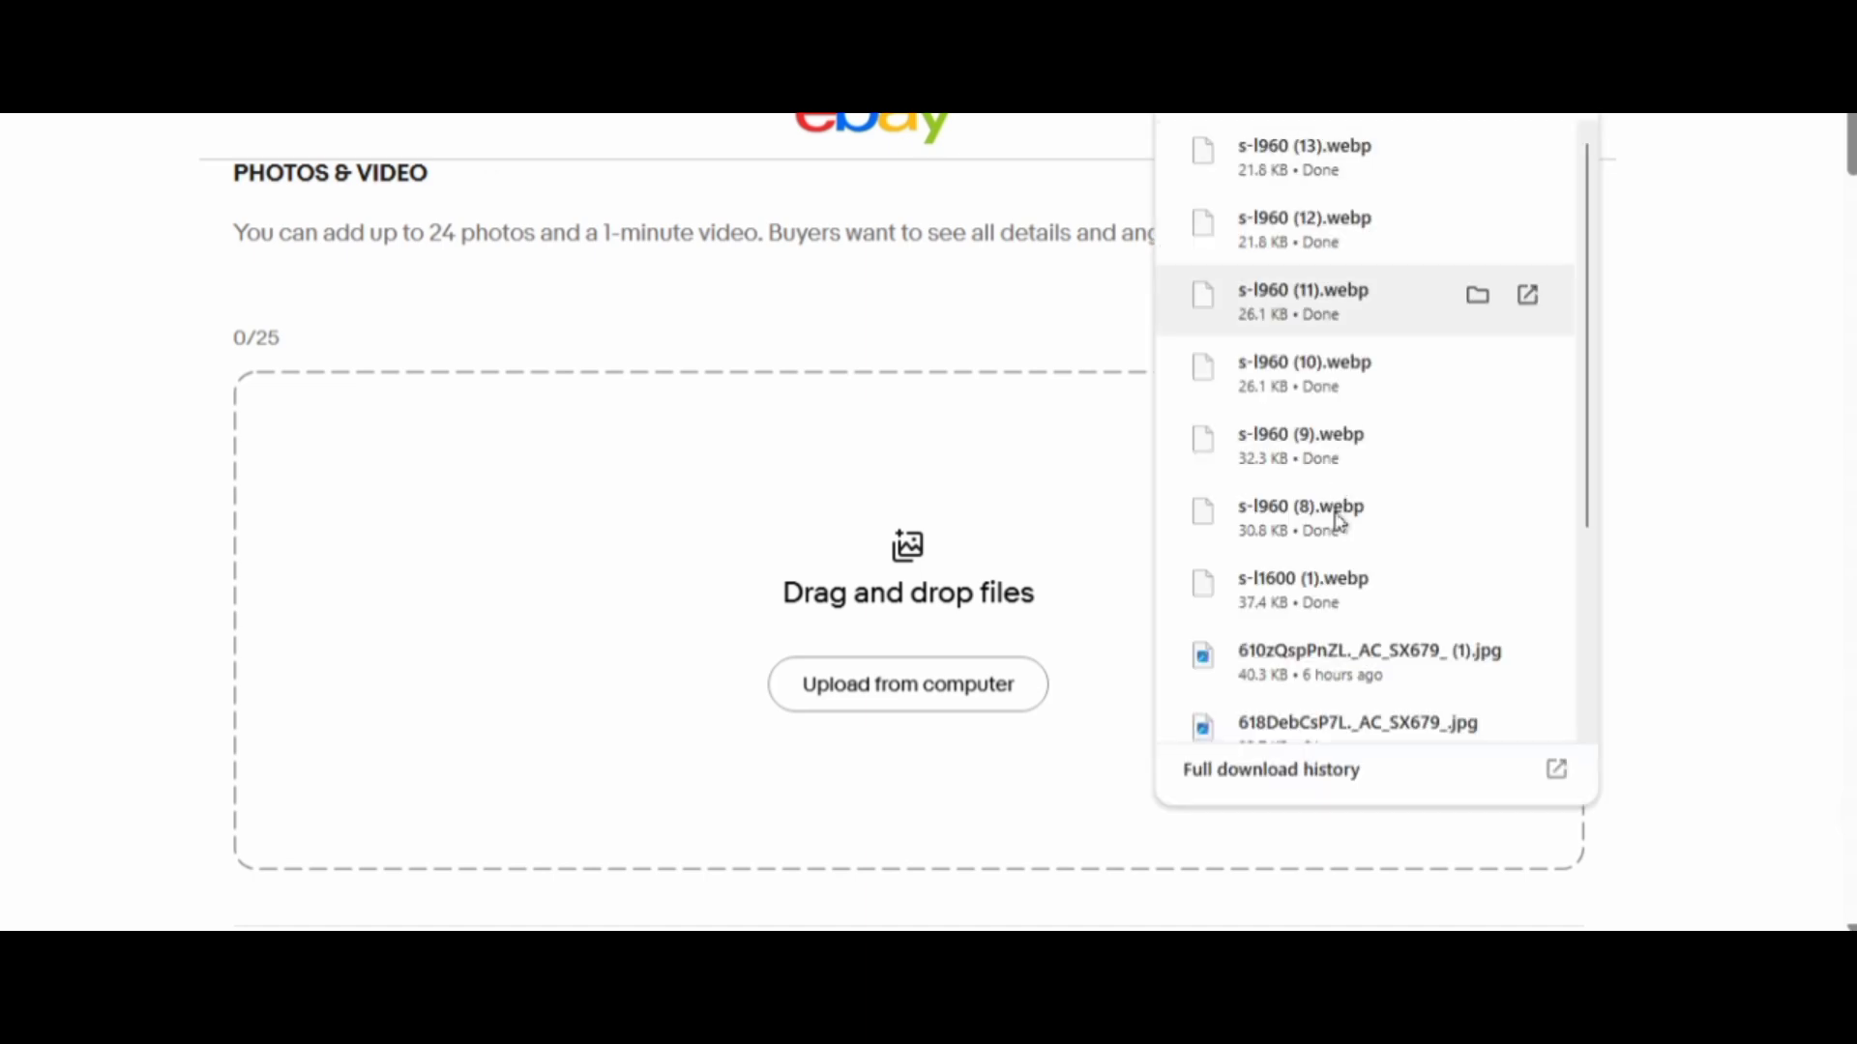
drag(1339, 534, 822, 627)
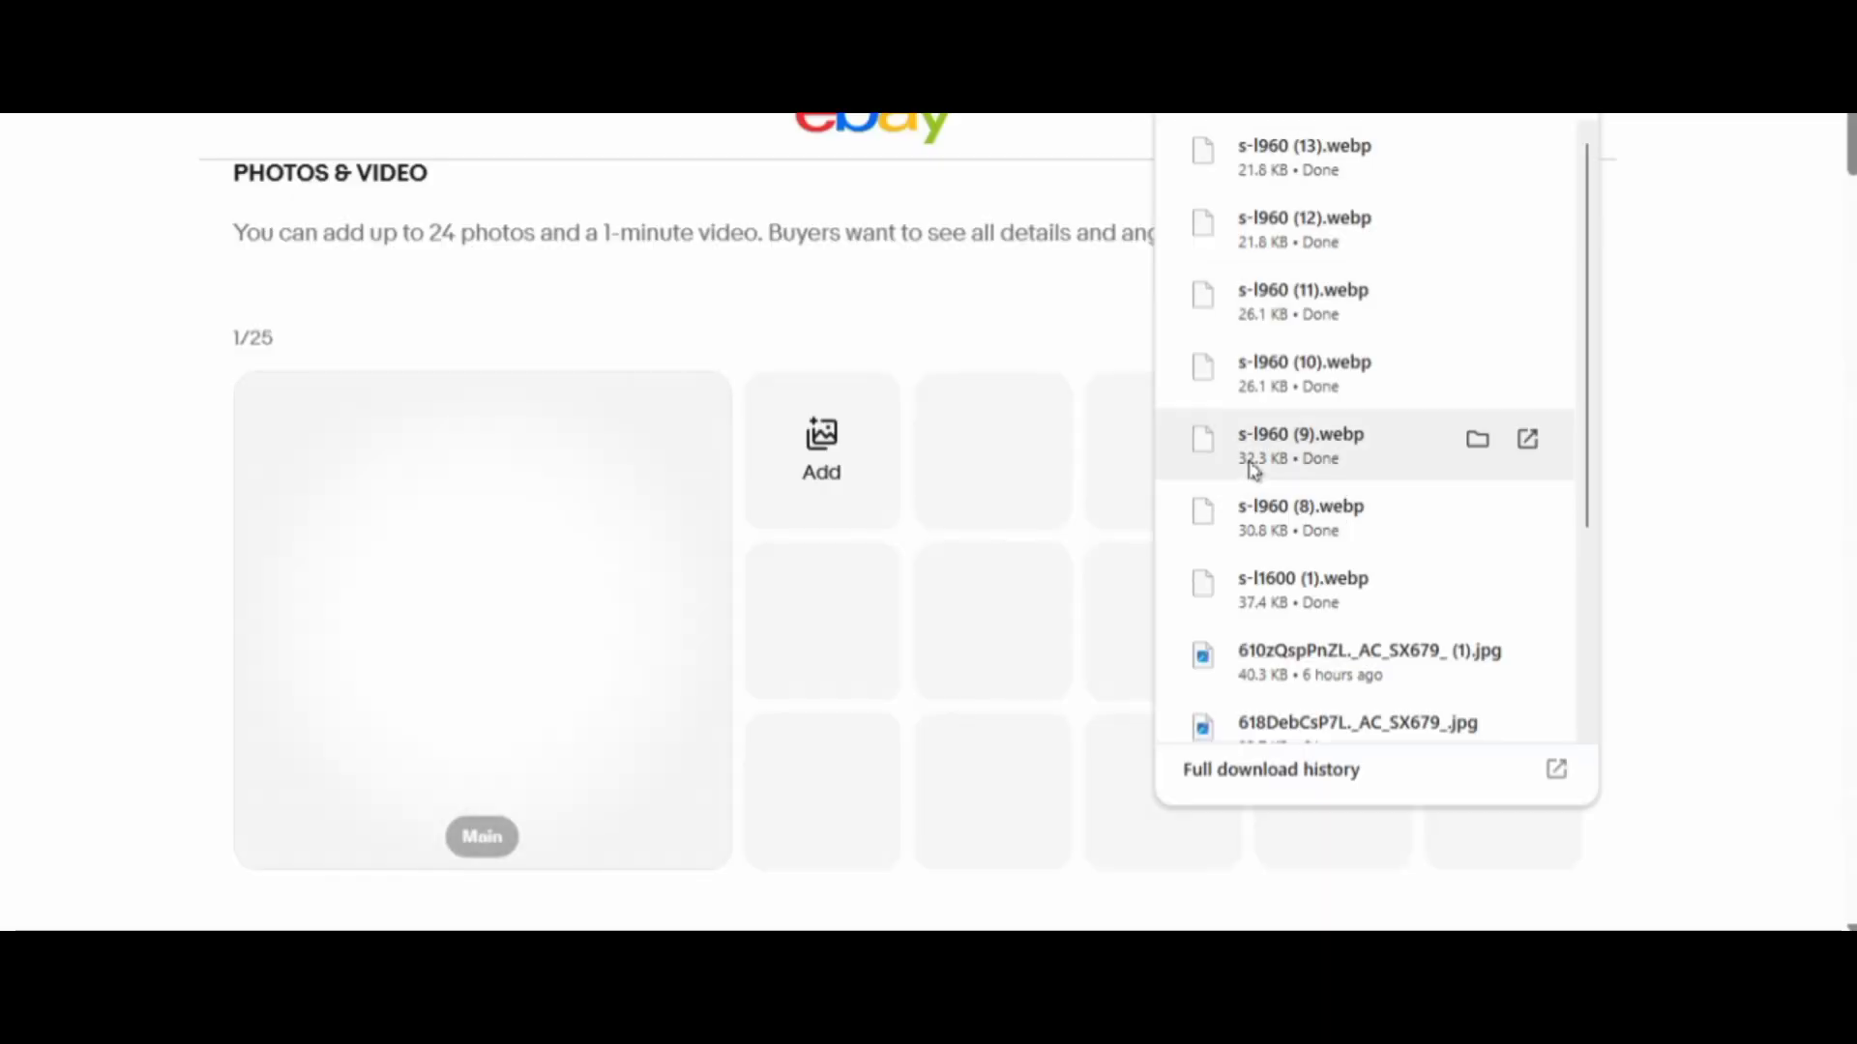
drag(1251, 465, 795, 496)
drag(1389, 394, 779, 545)
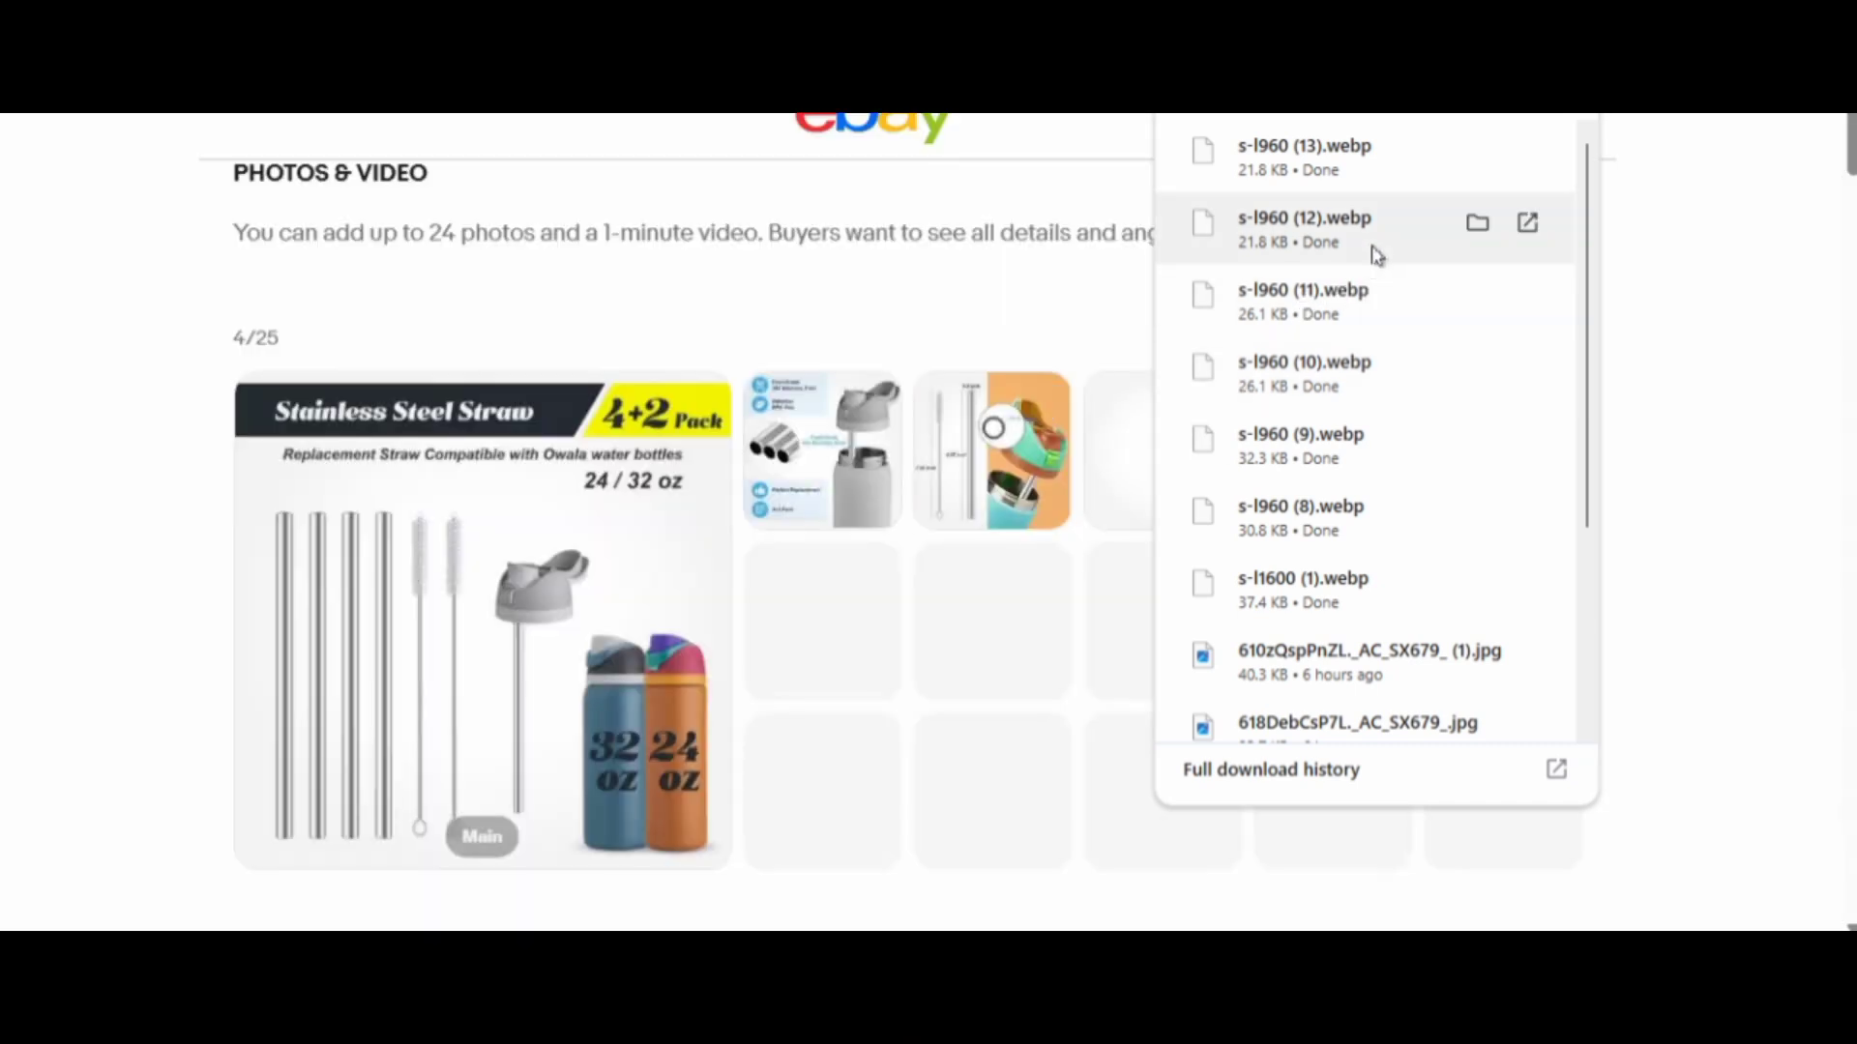
drag(1373, 258, 1078, 469)
drag(1384, 165, 1052, 406)
click(1704, 586)
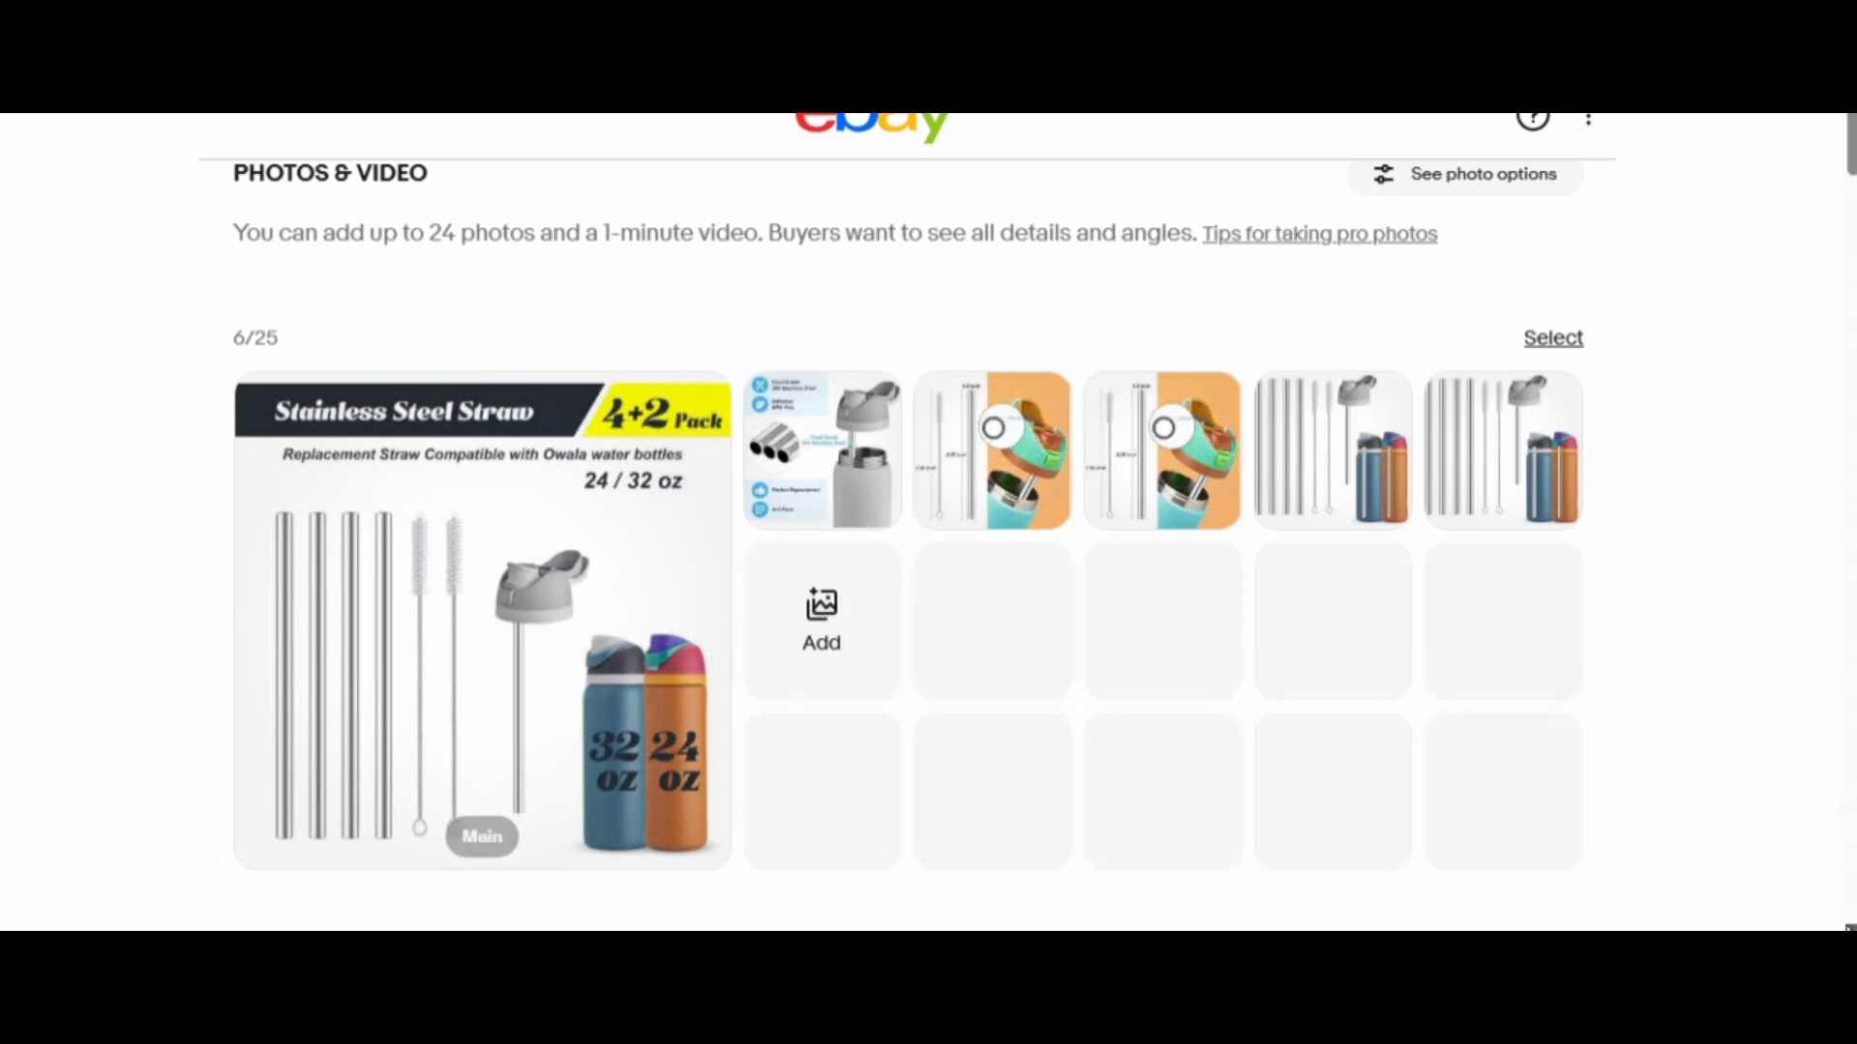
- Set the listing's required Brand item specific to Unbranded
scroll(909, 542, down, 4)
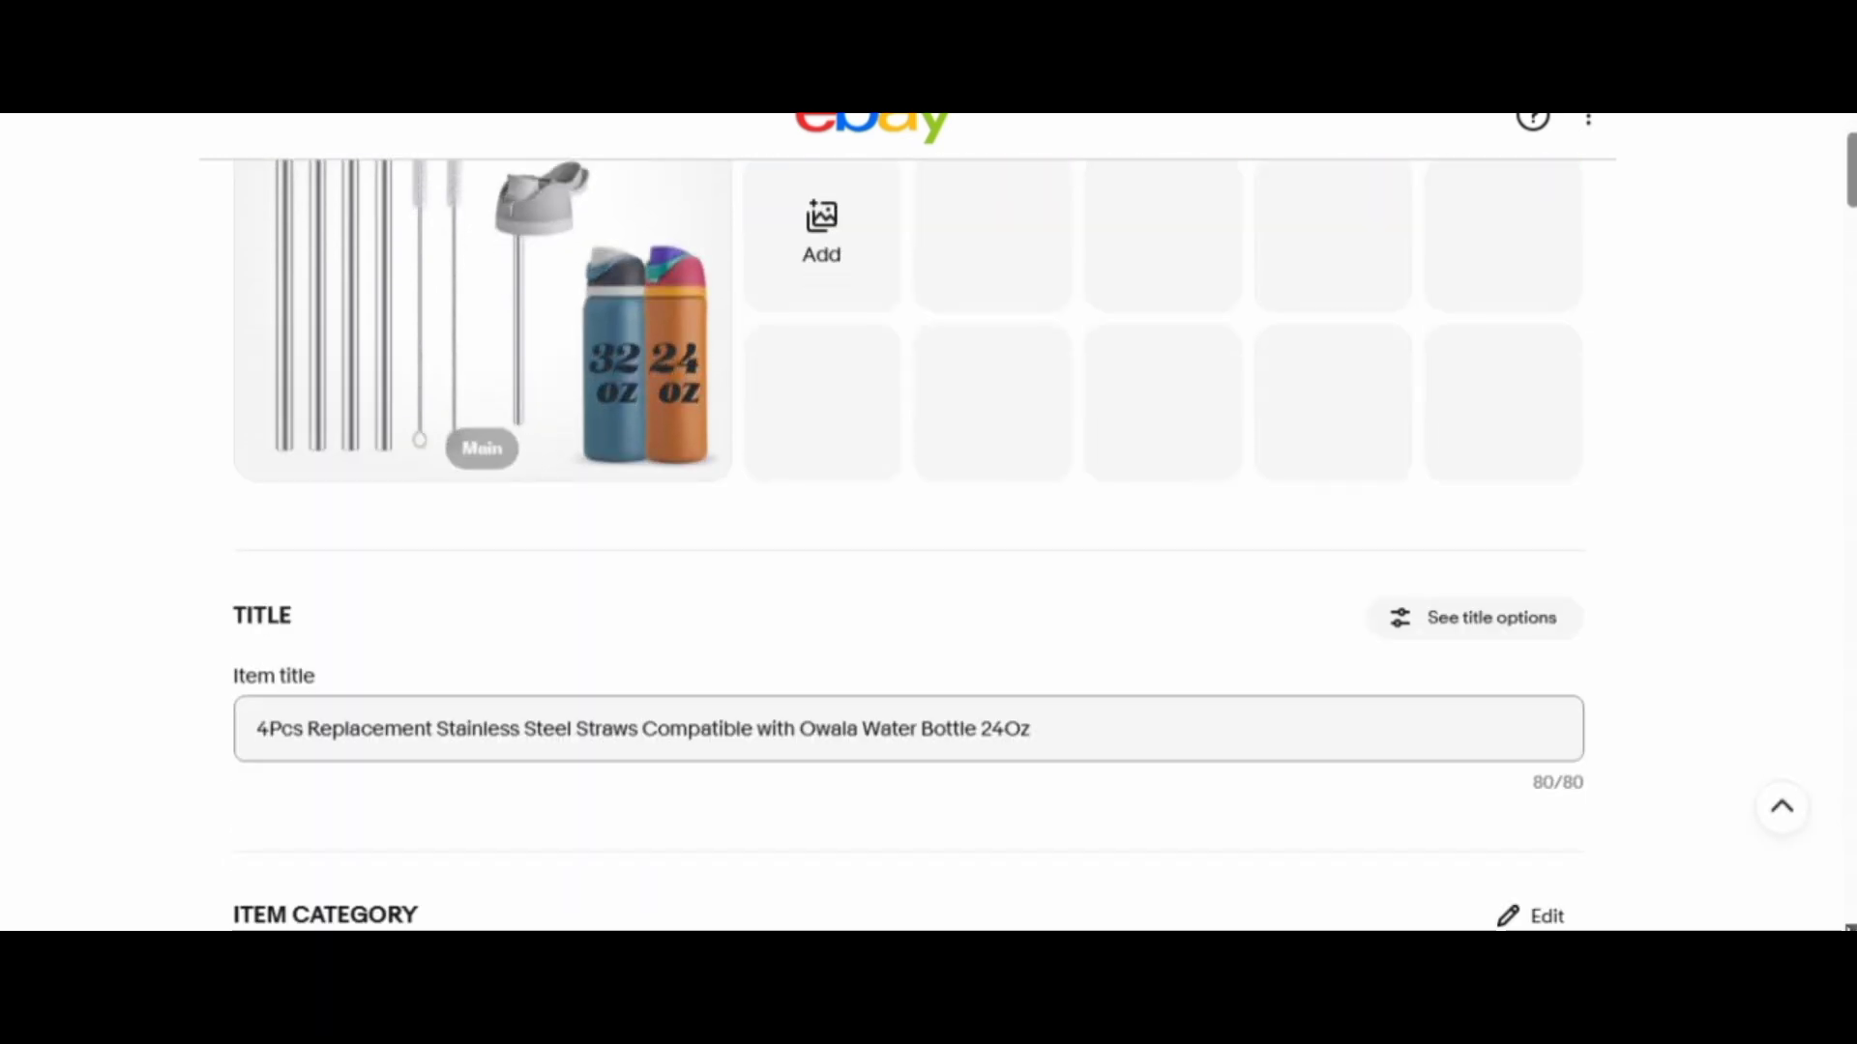
scroll(909, 542, down, 5)
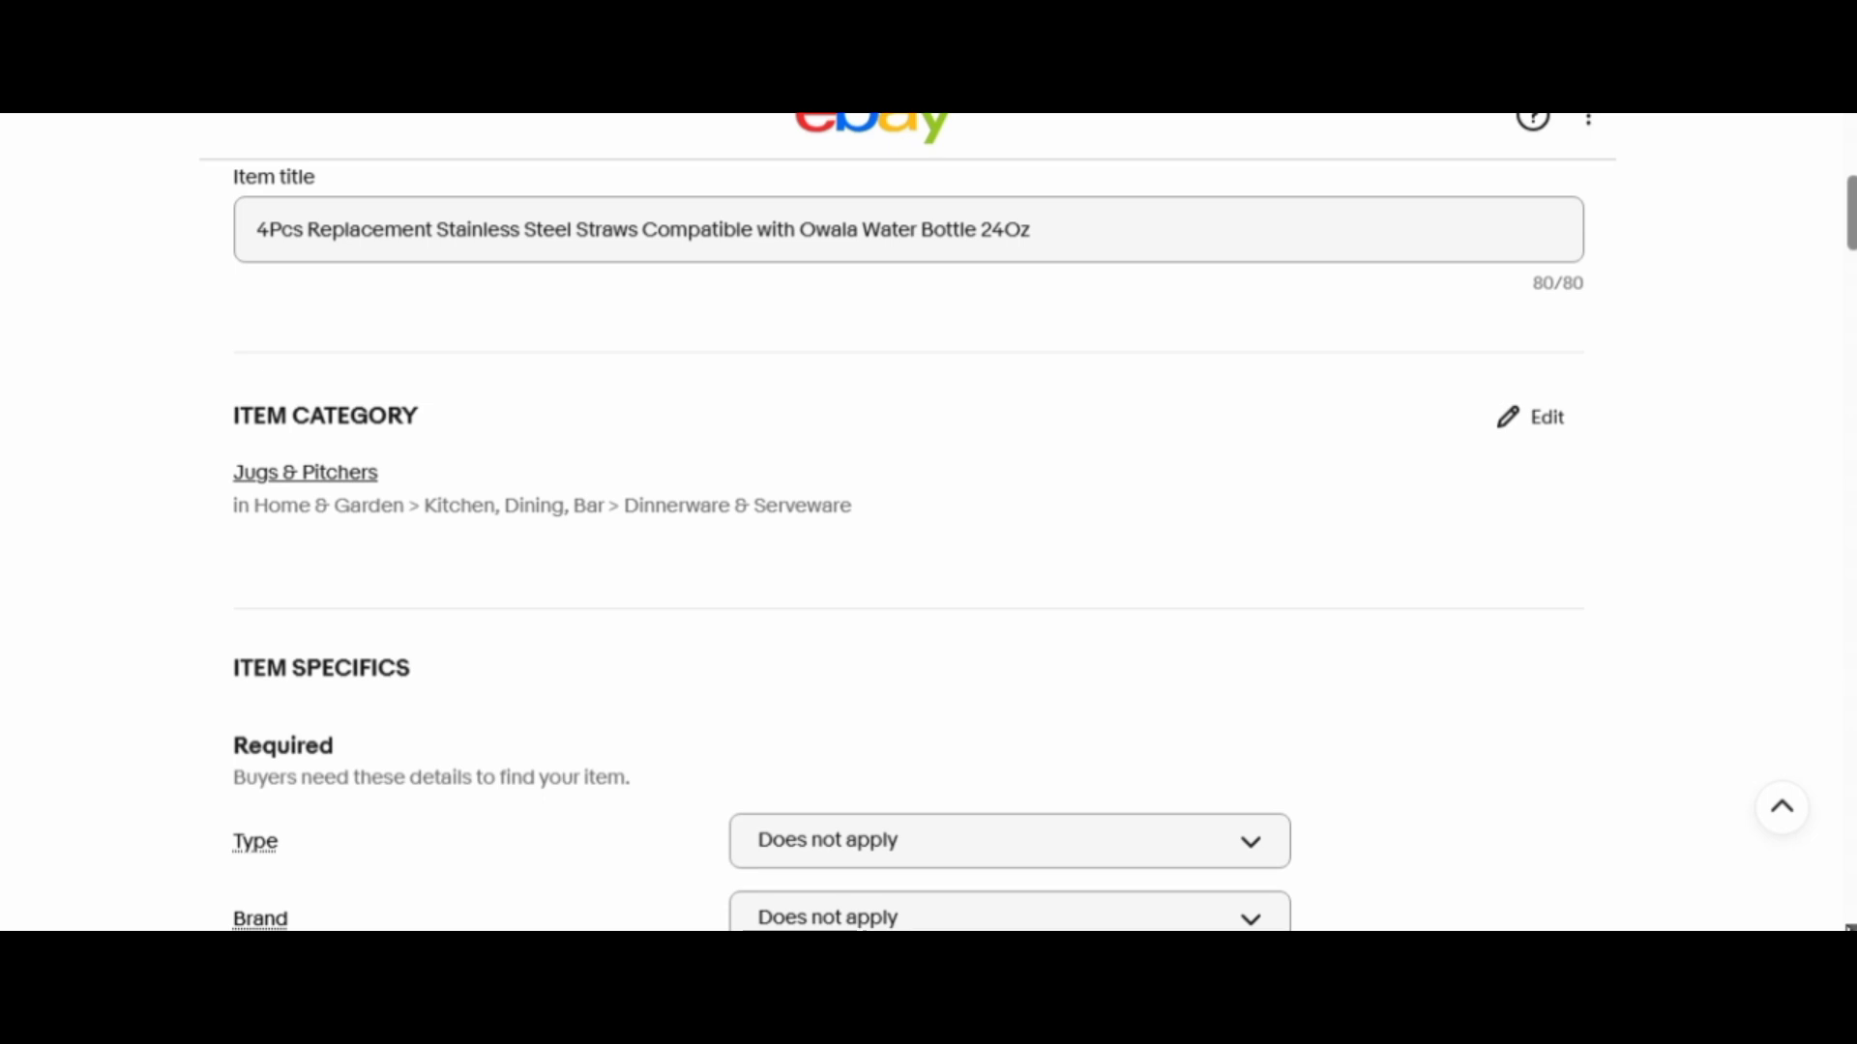
scroll(929, 542, down, 2)
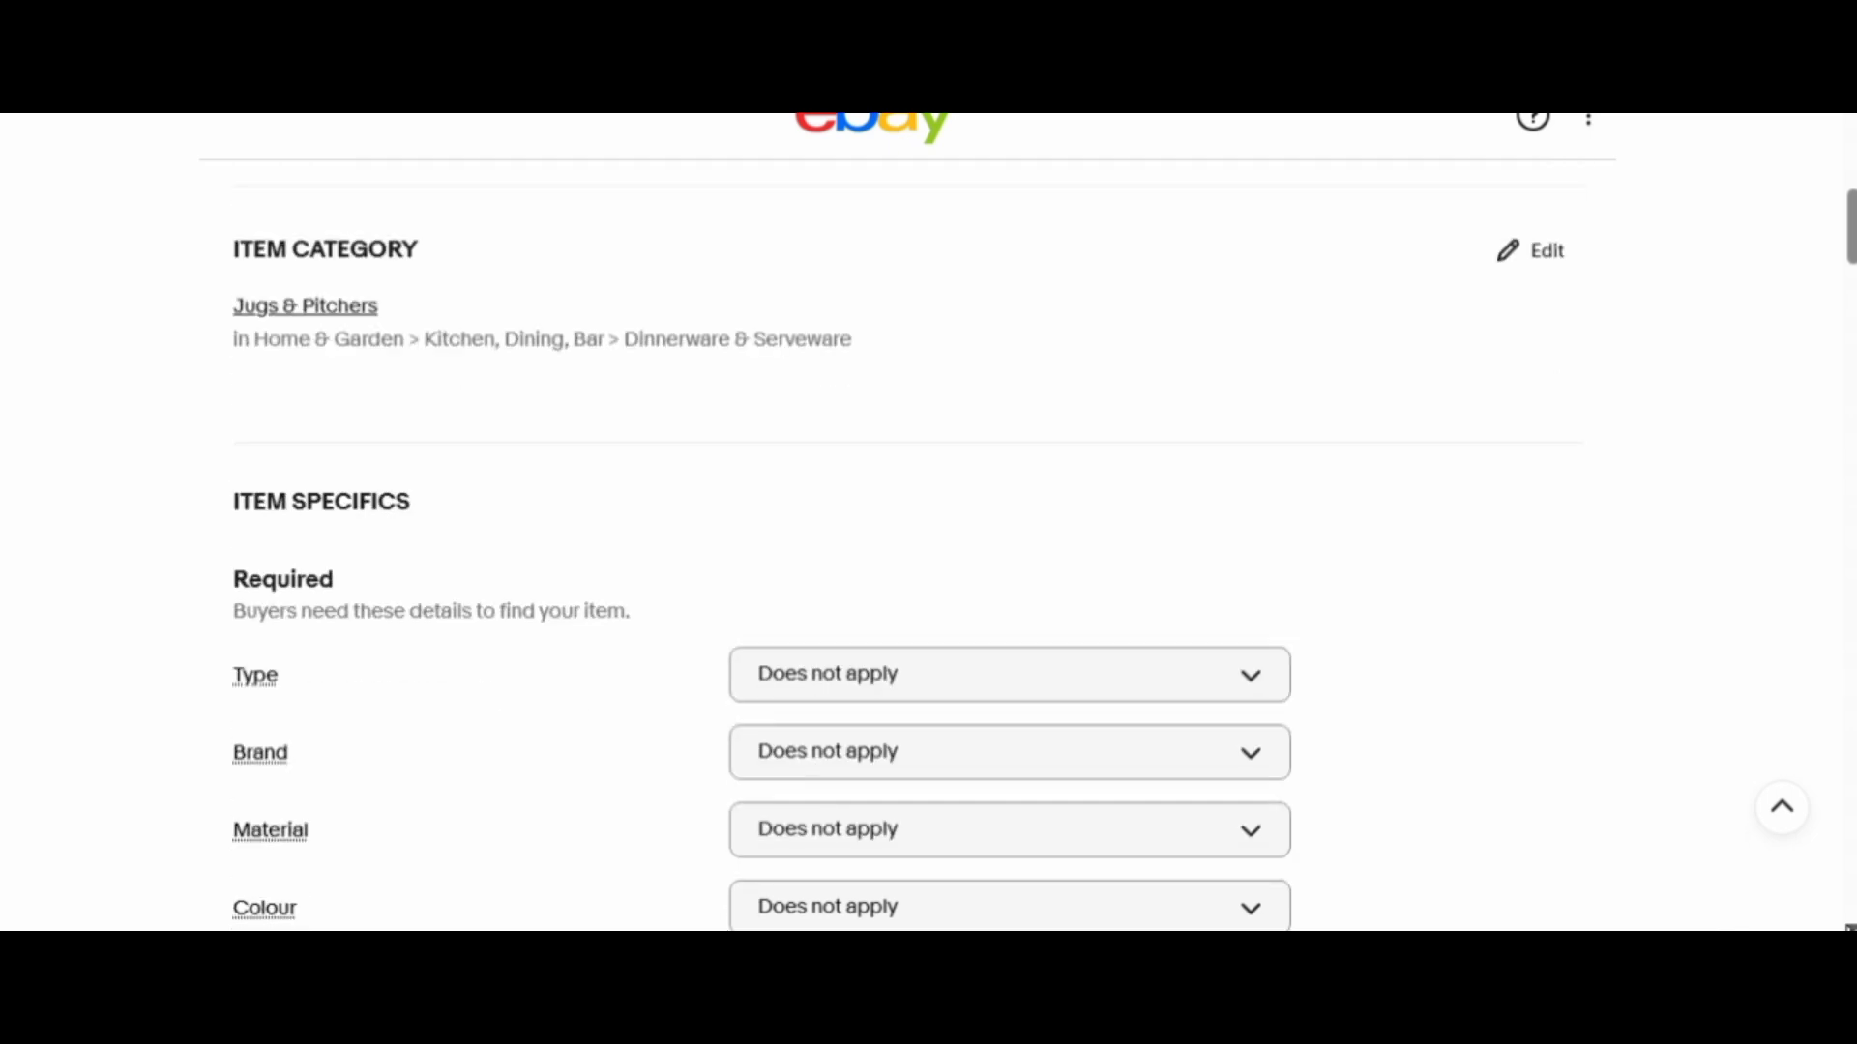
scroll(1161, 600, down, 2)
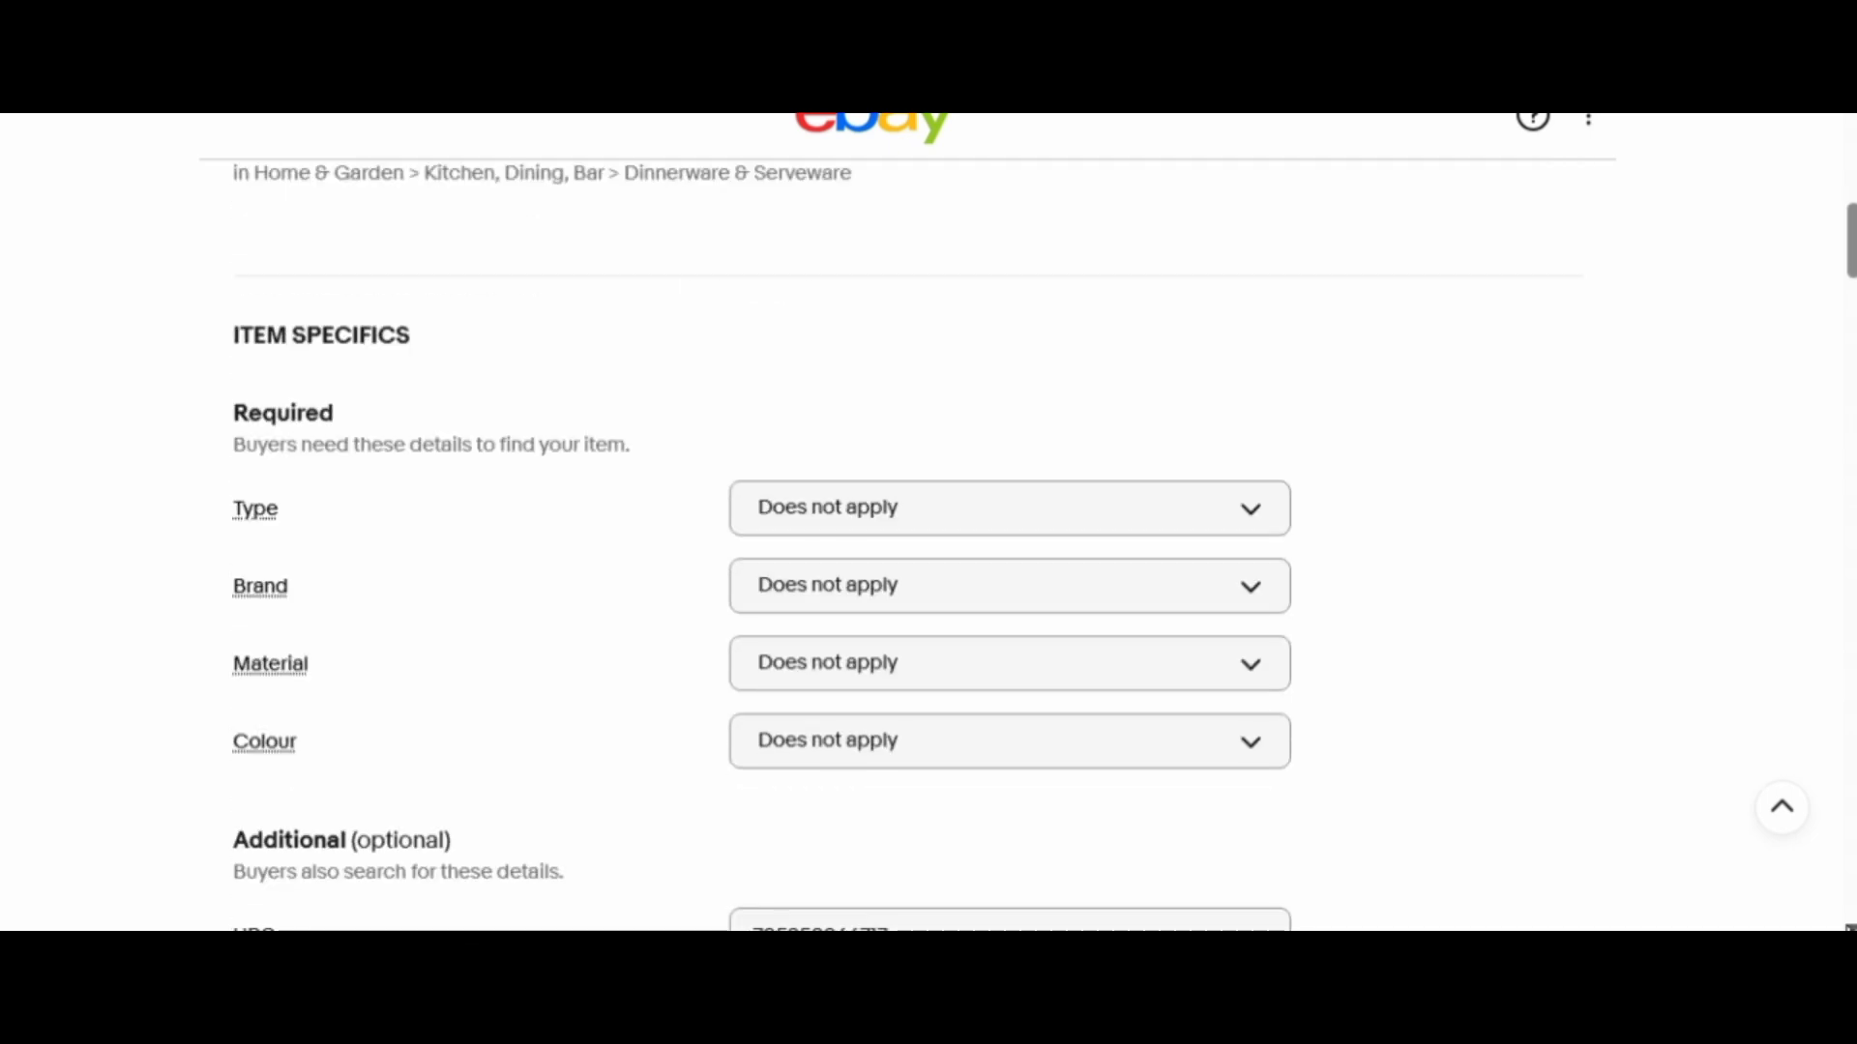
click(1131, 598)
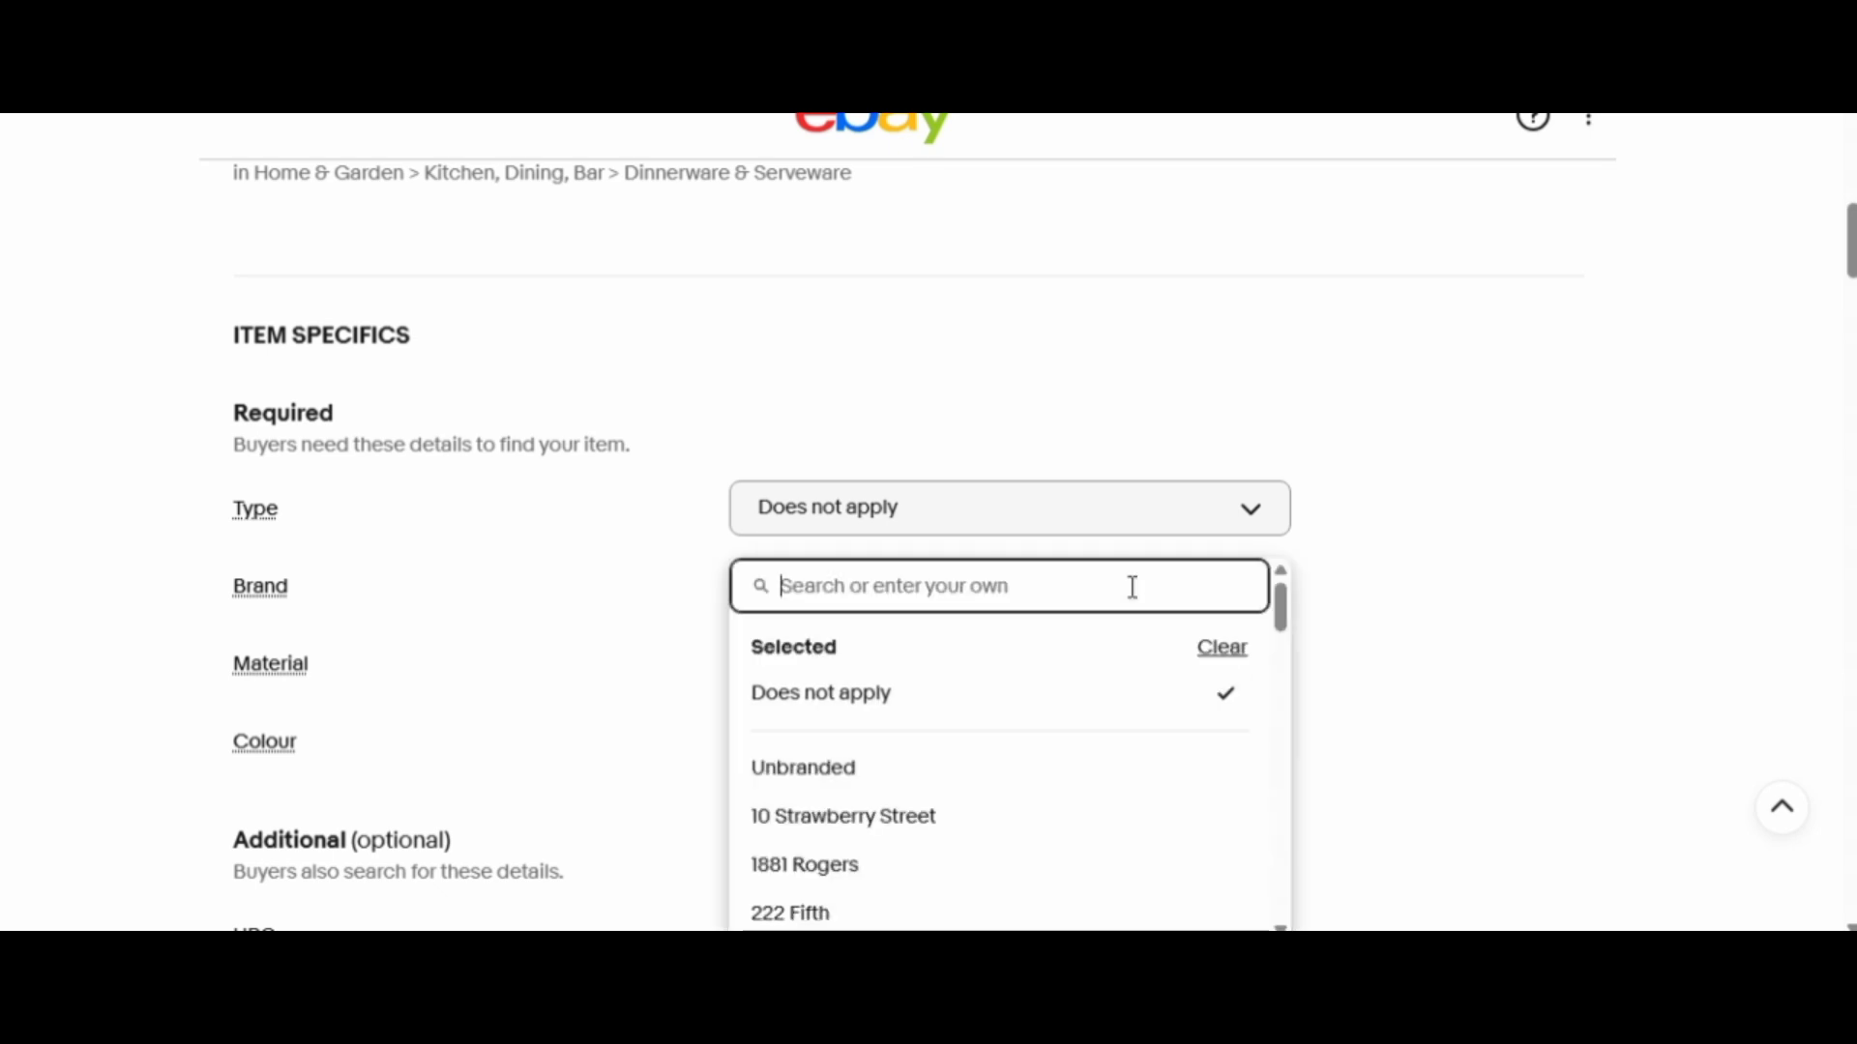
click(841, 771)
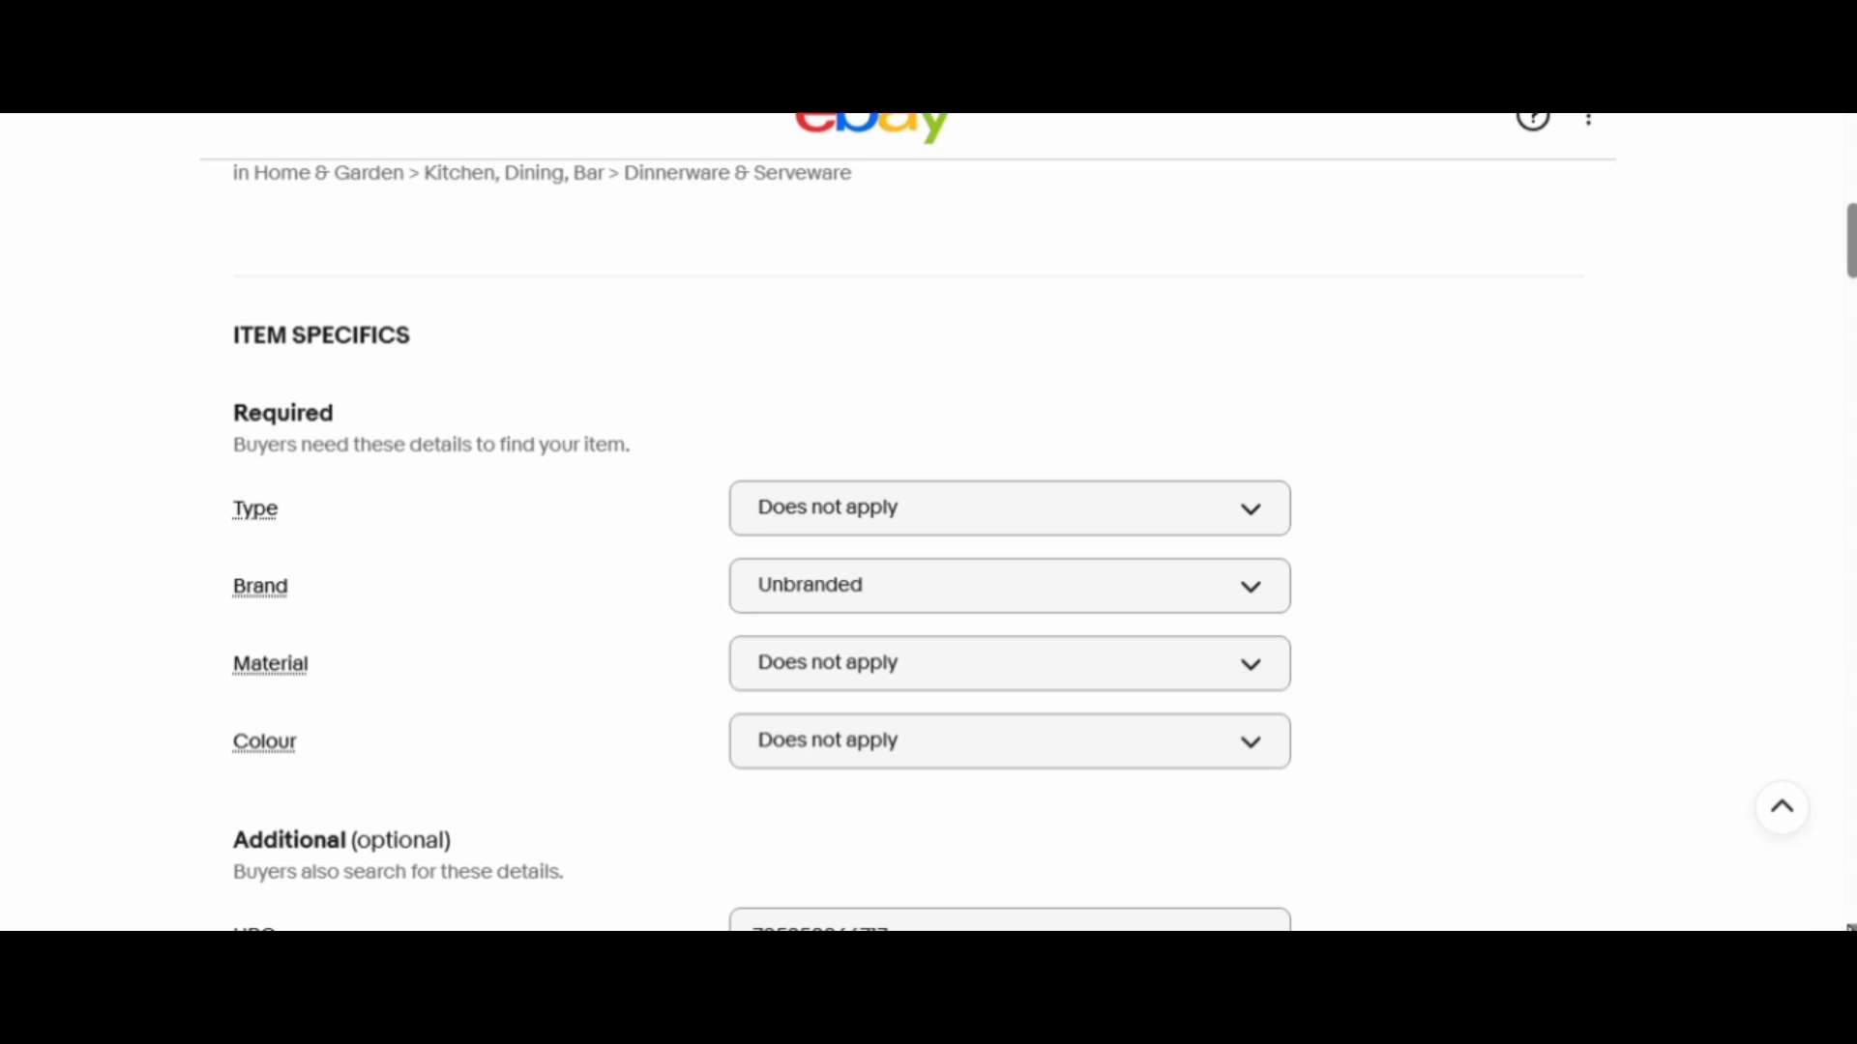
- Replace the UPC in the additional item specifics with "does not apply"
scroll(967, 542, down, 4)
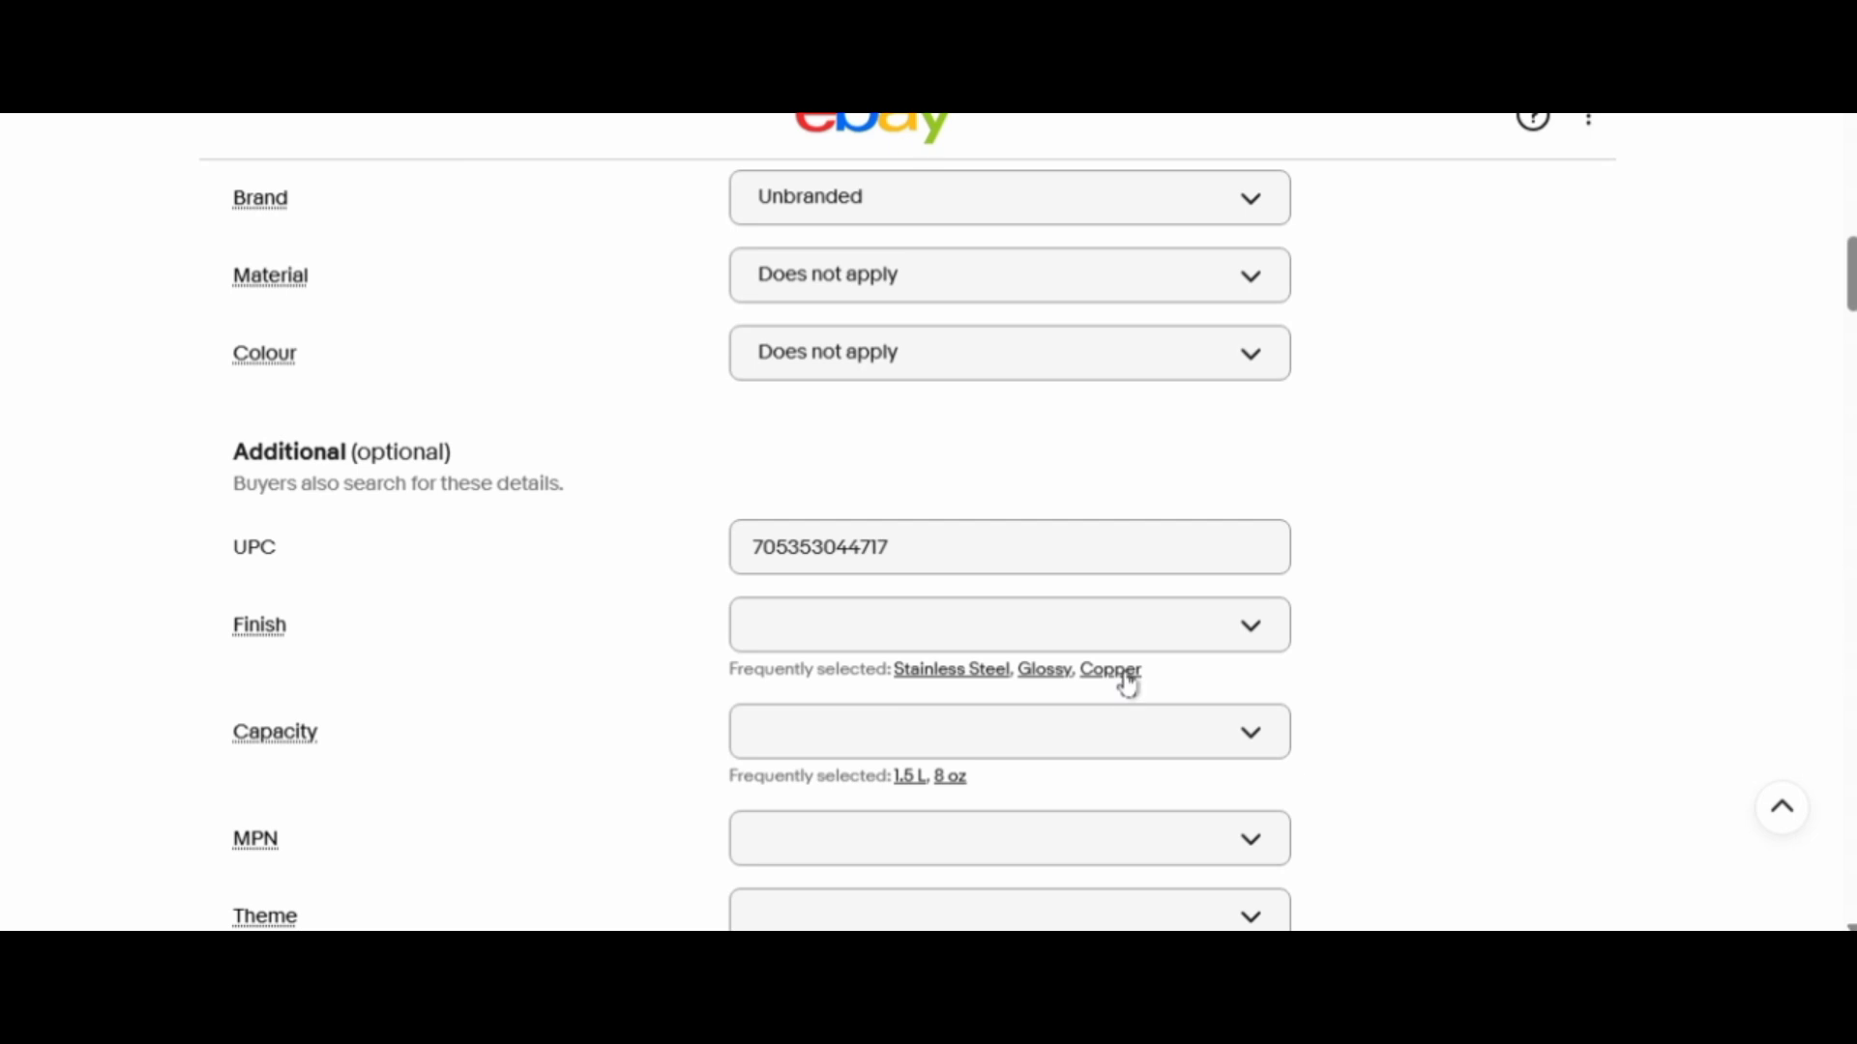
click(917, 558)
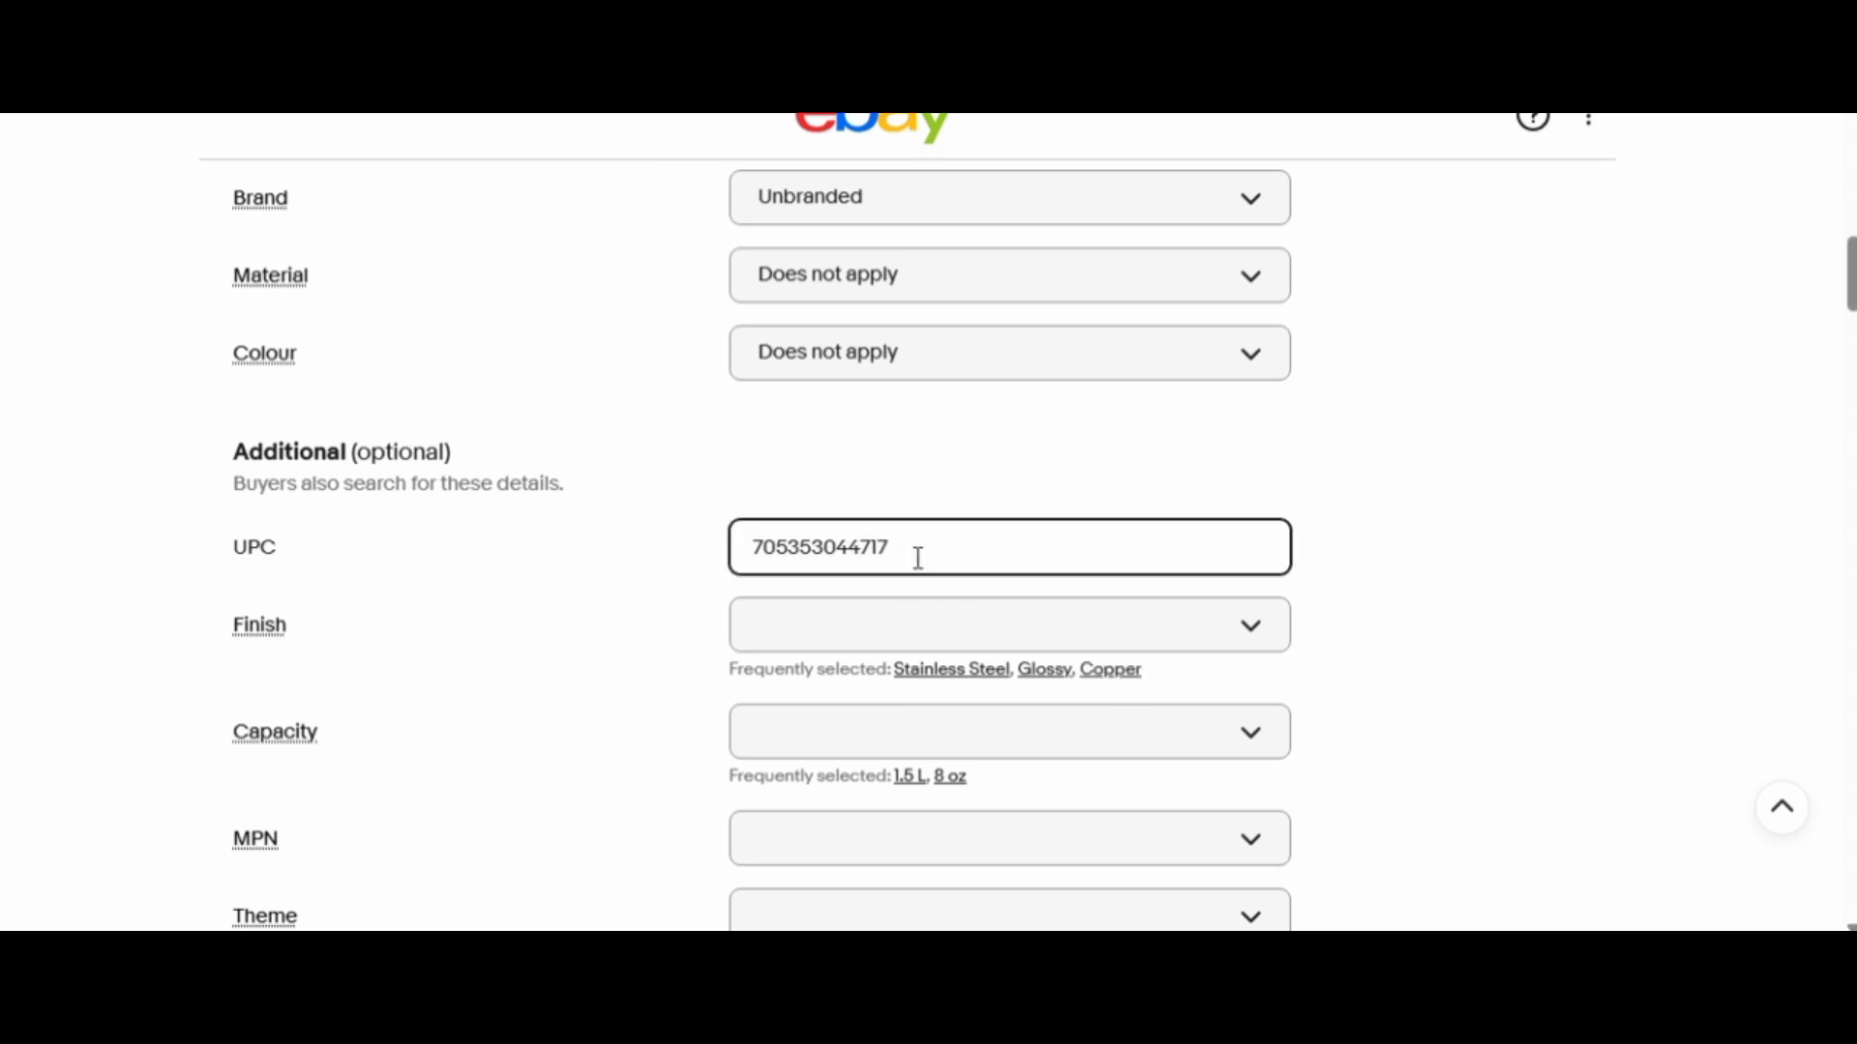
key(BackSpace)
key(BackSpace)
key(BackSpace)
key(BackSpace)
key(BackSpace)
key(BackSpace)
key(BackSpace)
key(BackSpace)
key(BackSpace)
key(BackSpace)
key(BackSpace)
text(does)
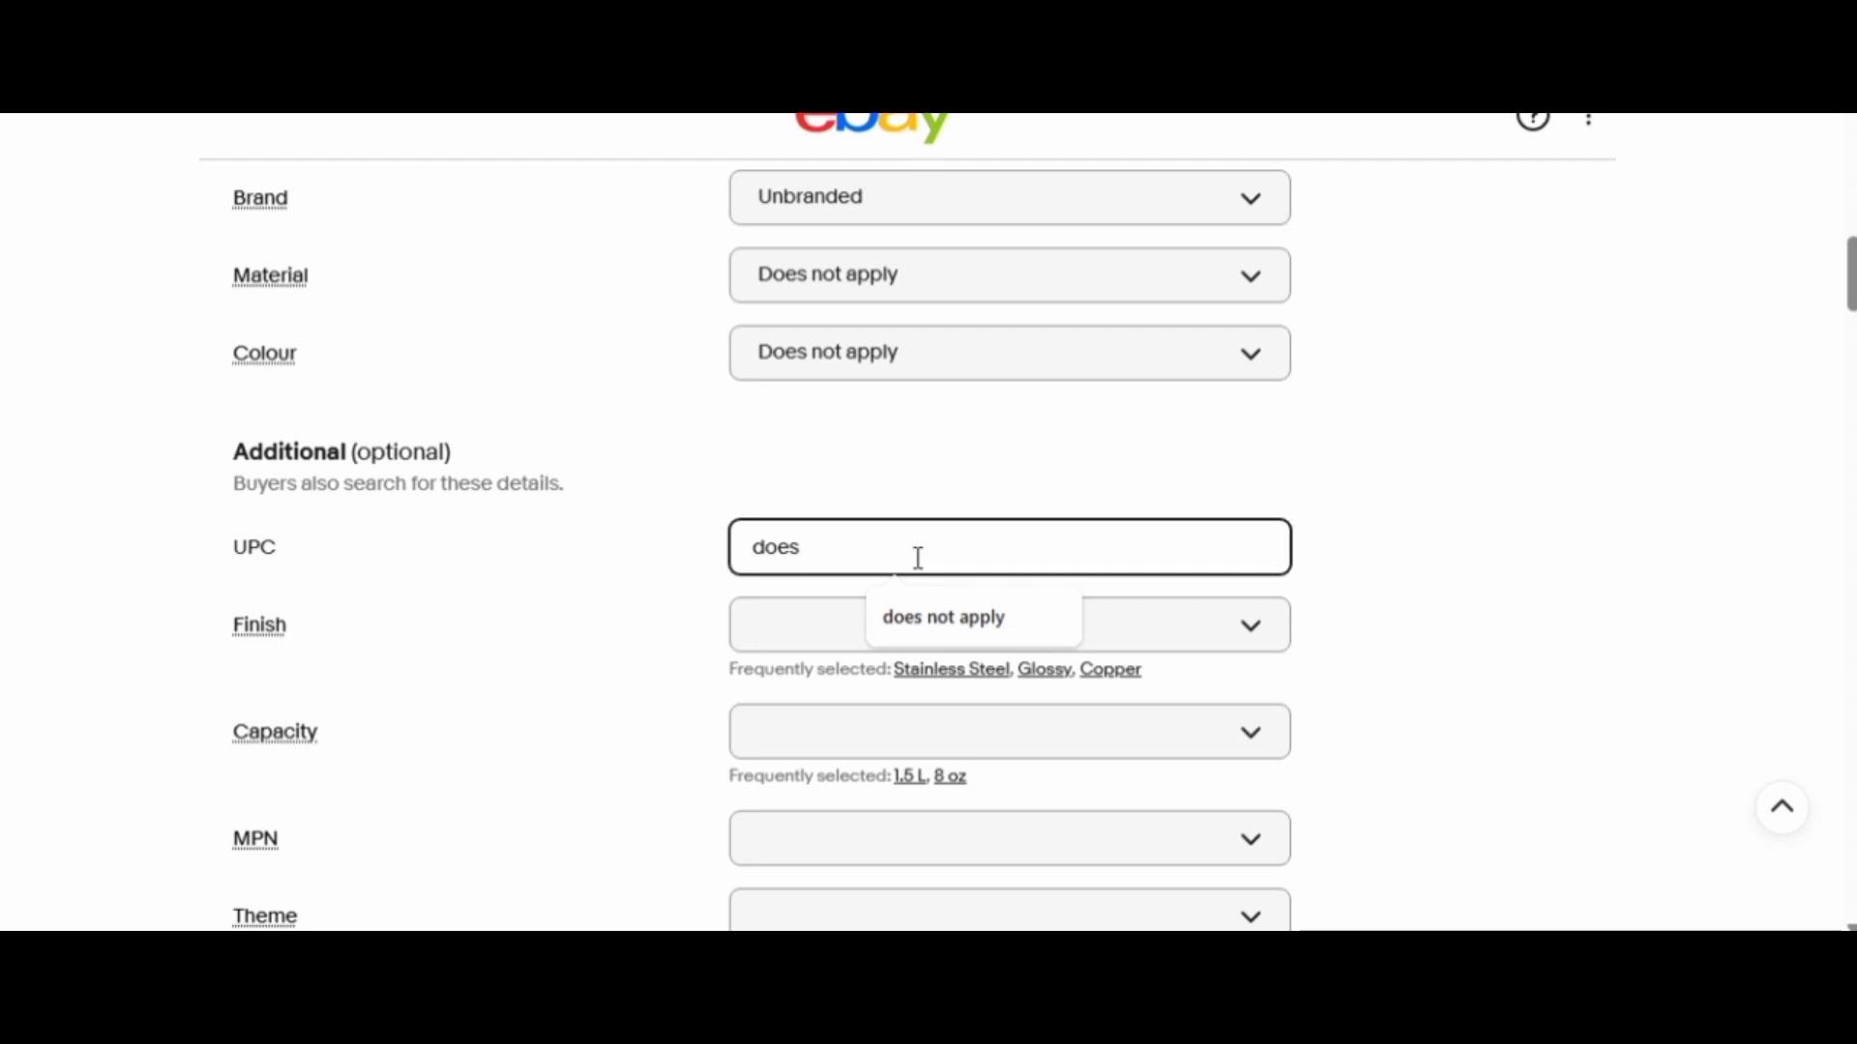
click(958, 618)
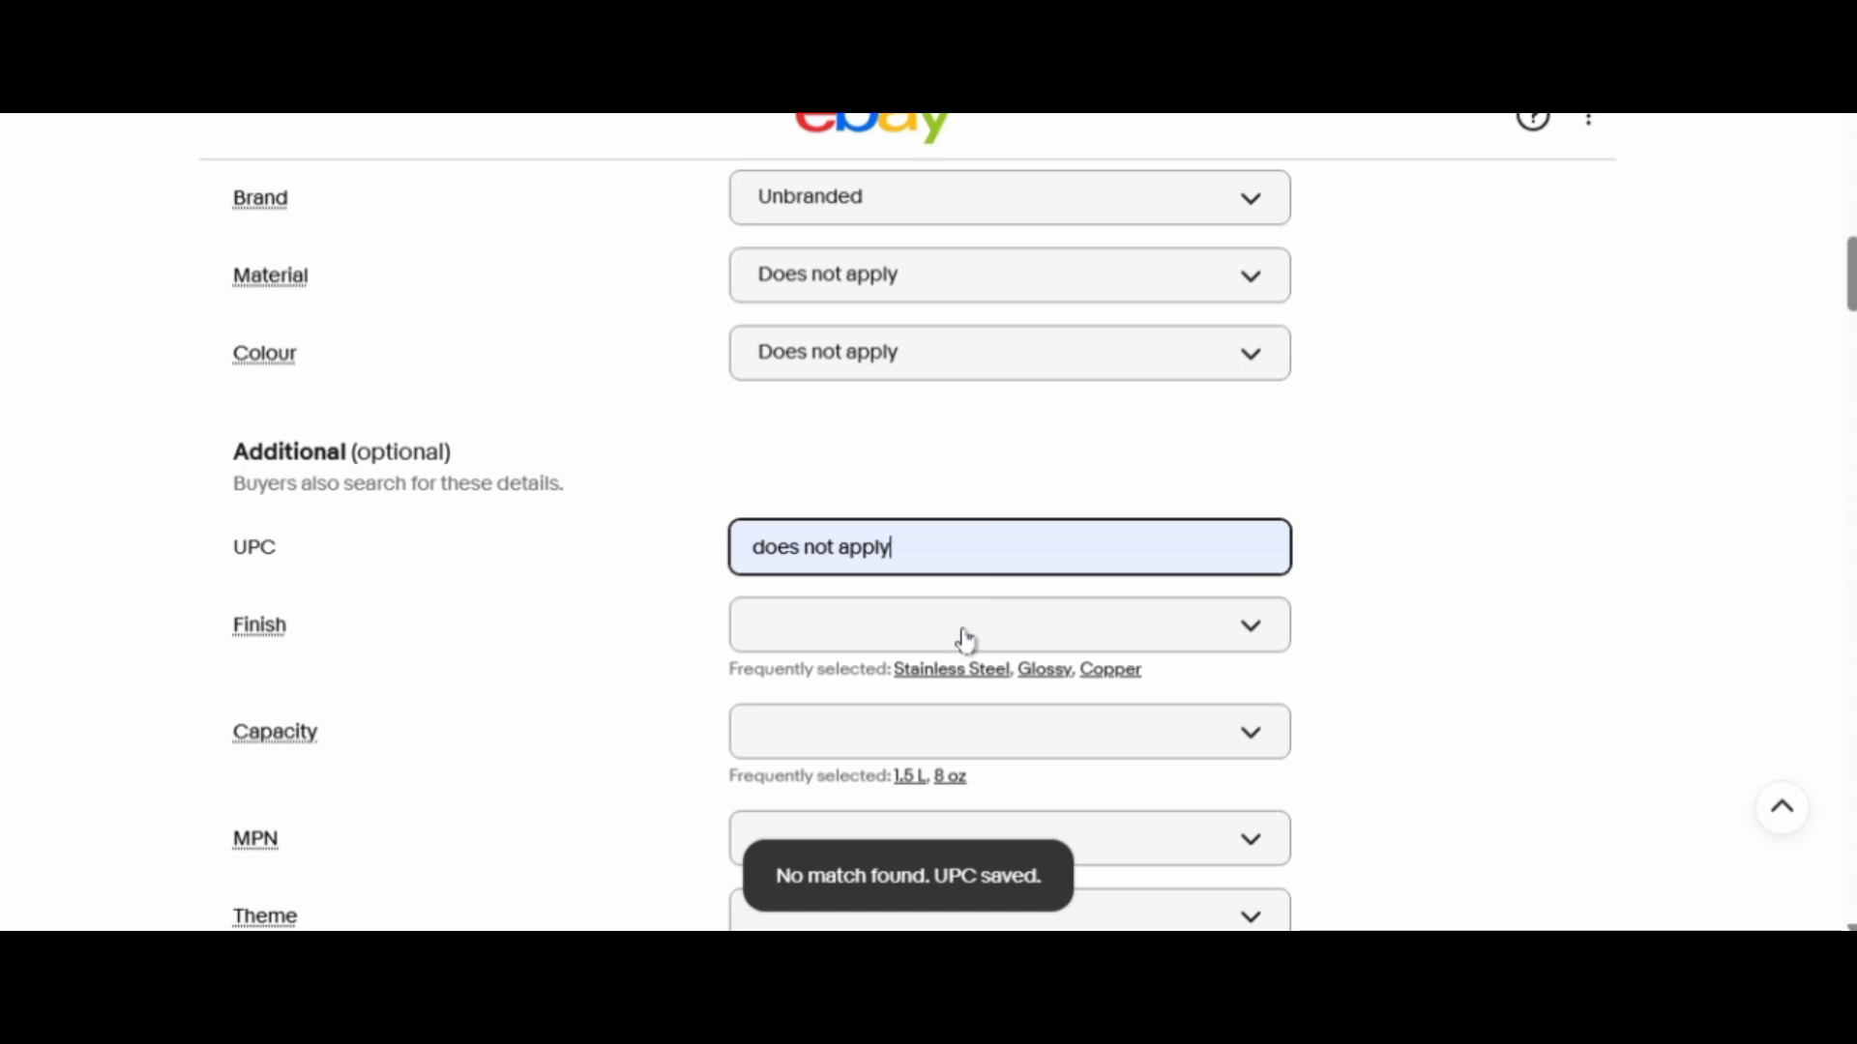
click(1472, 605)
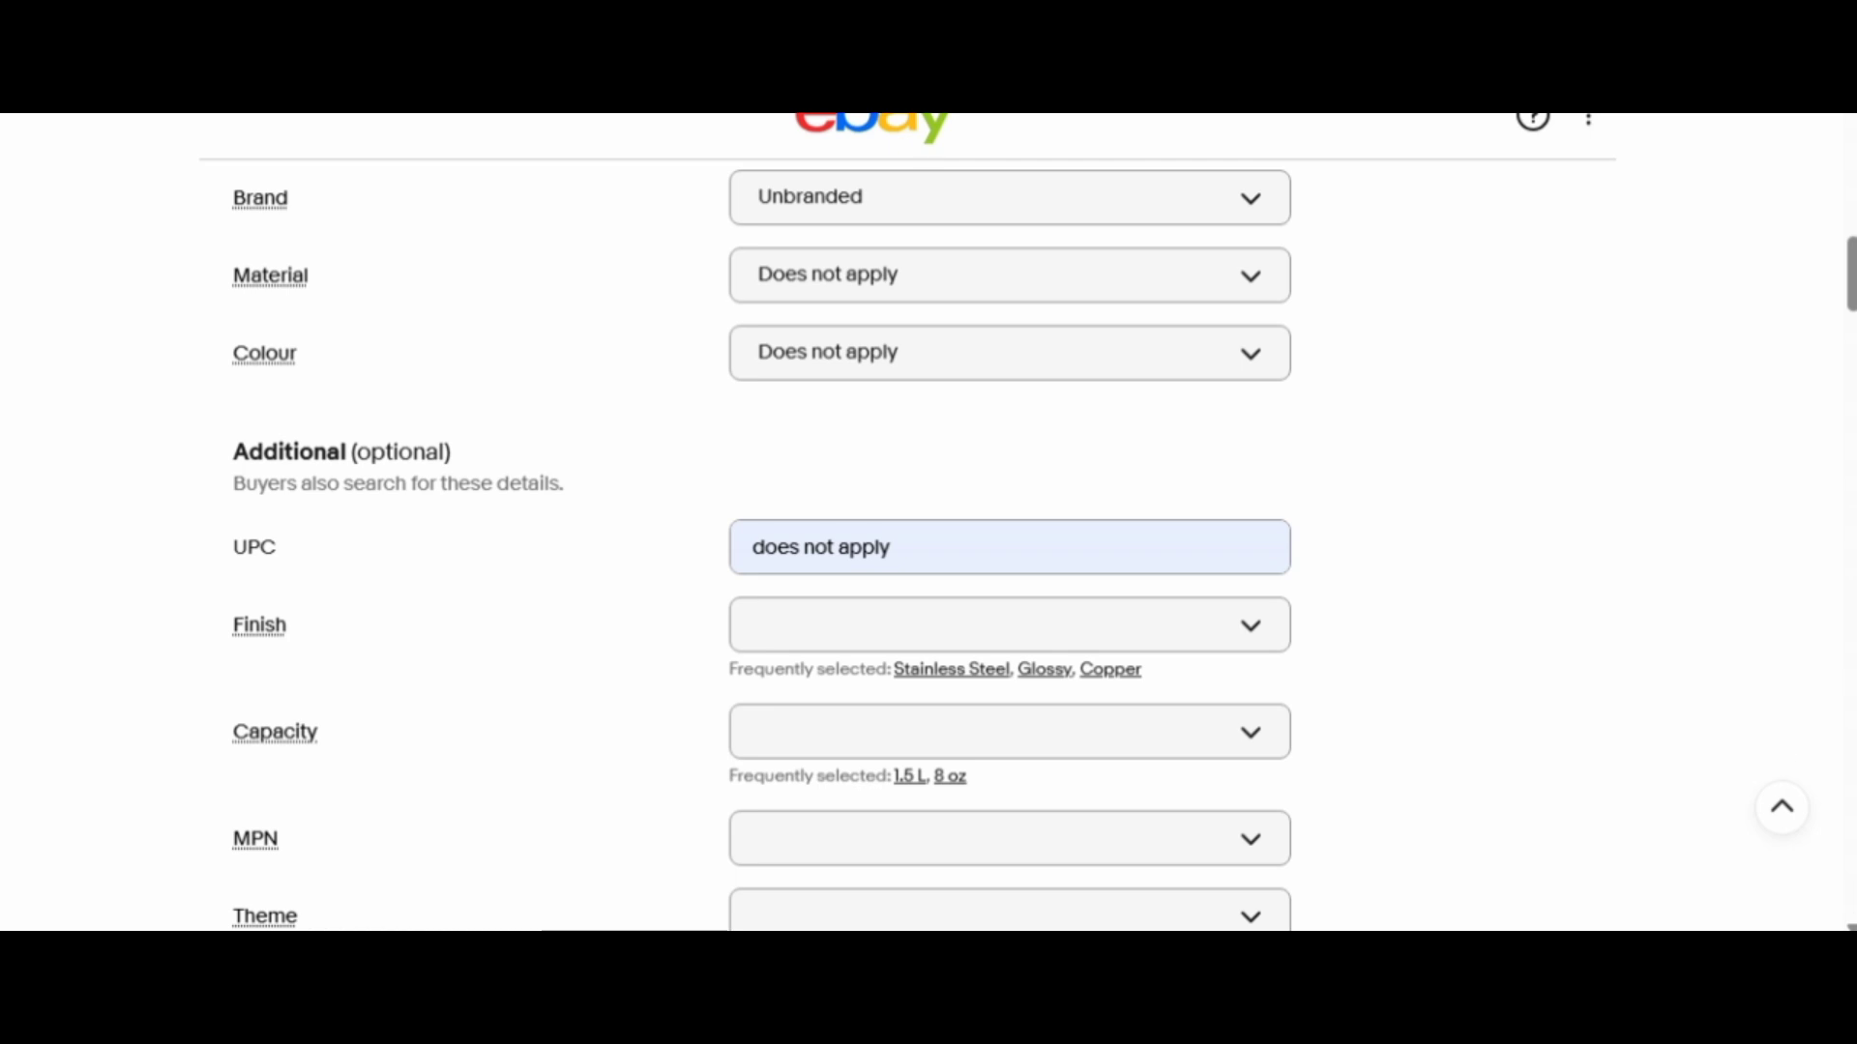
- Set the item condition to New
scroll(1005, 542, down, 3)
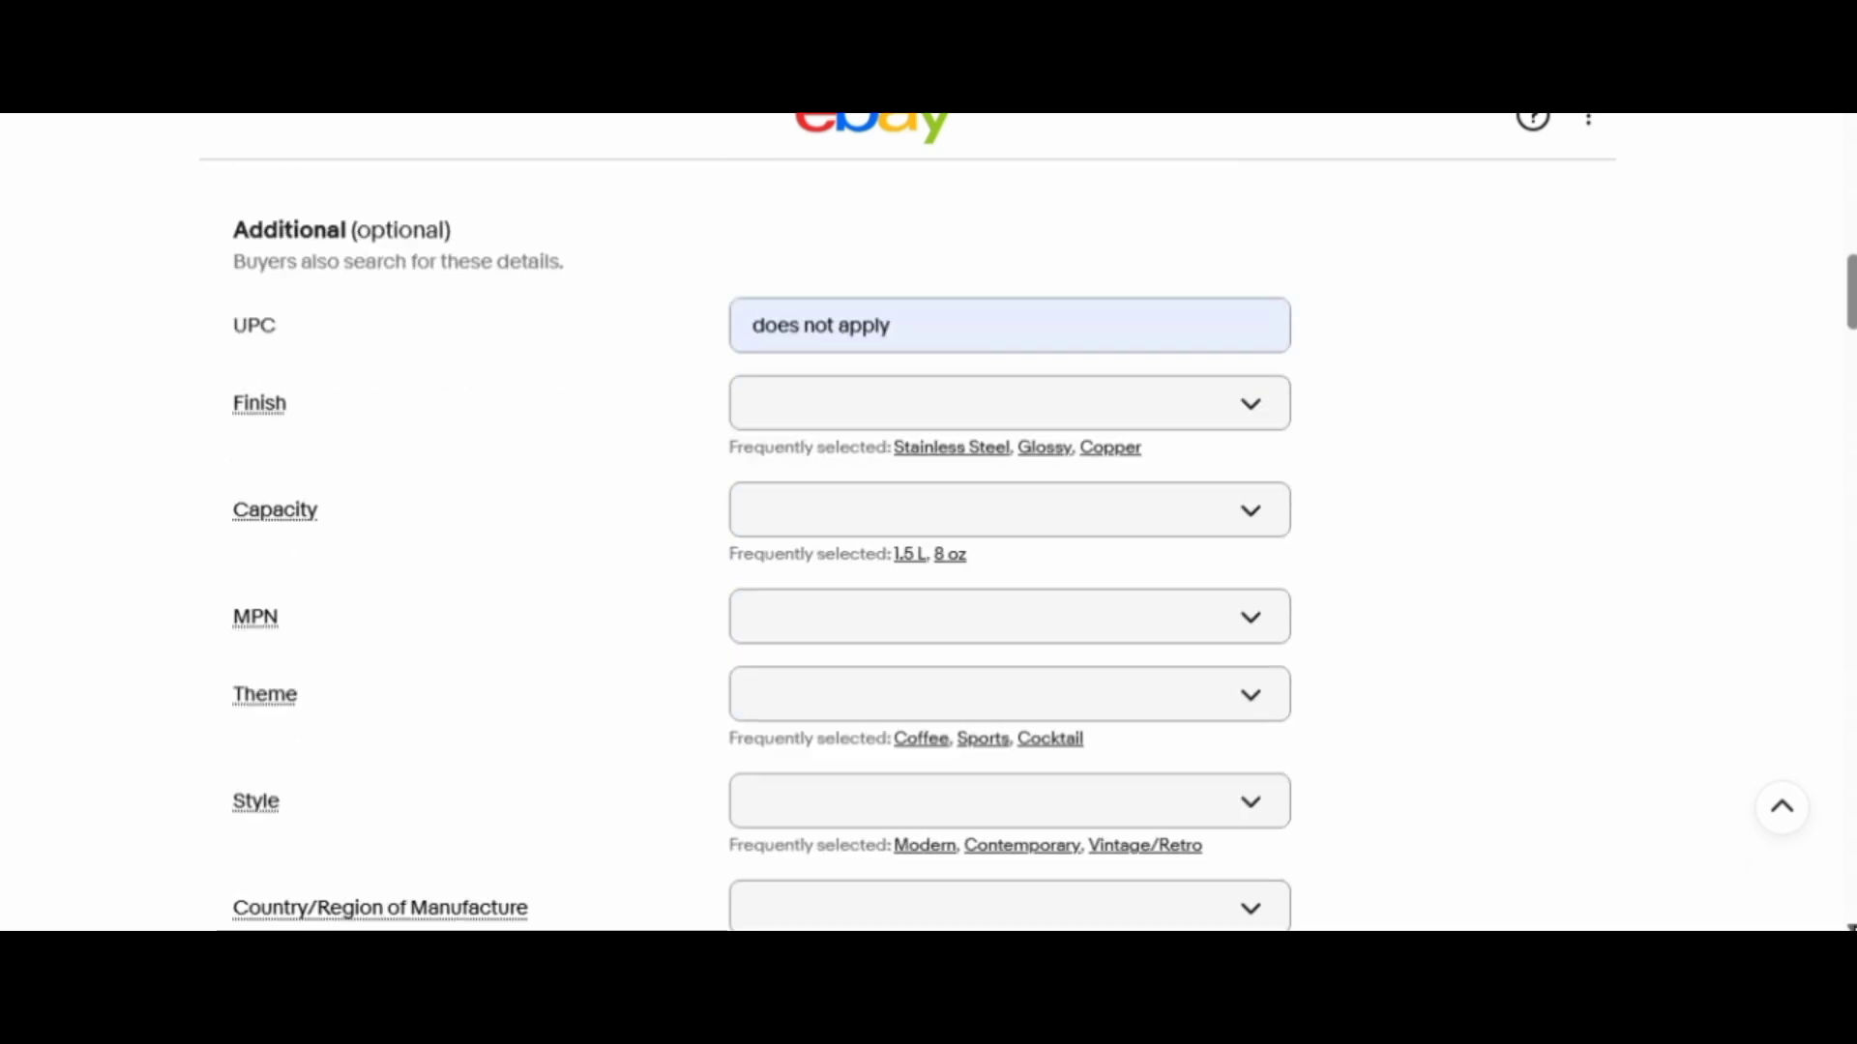
scroll(1006, 541, down, 3)
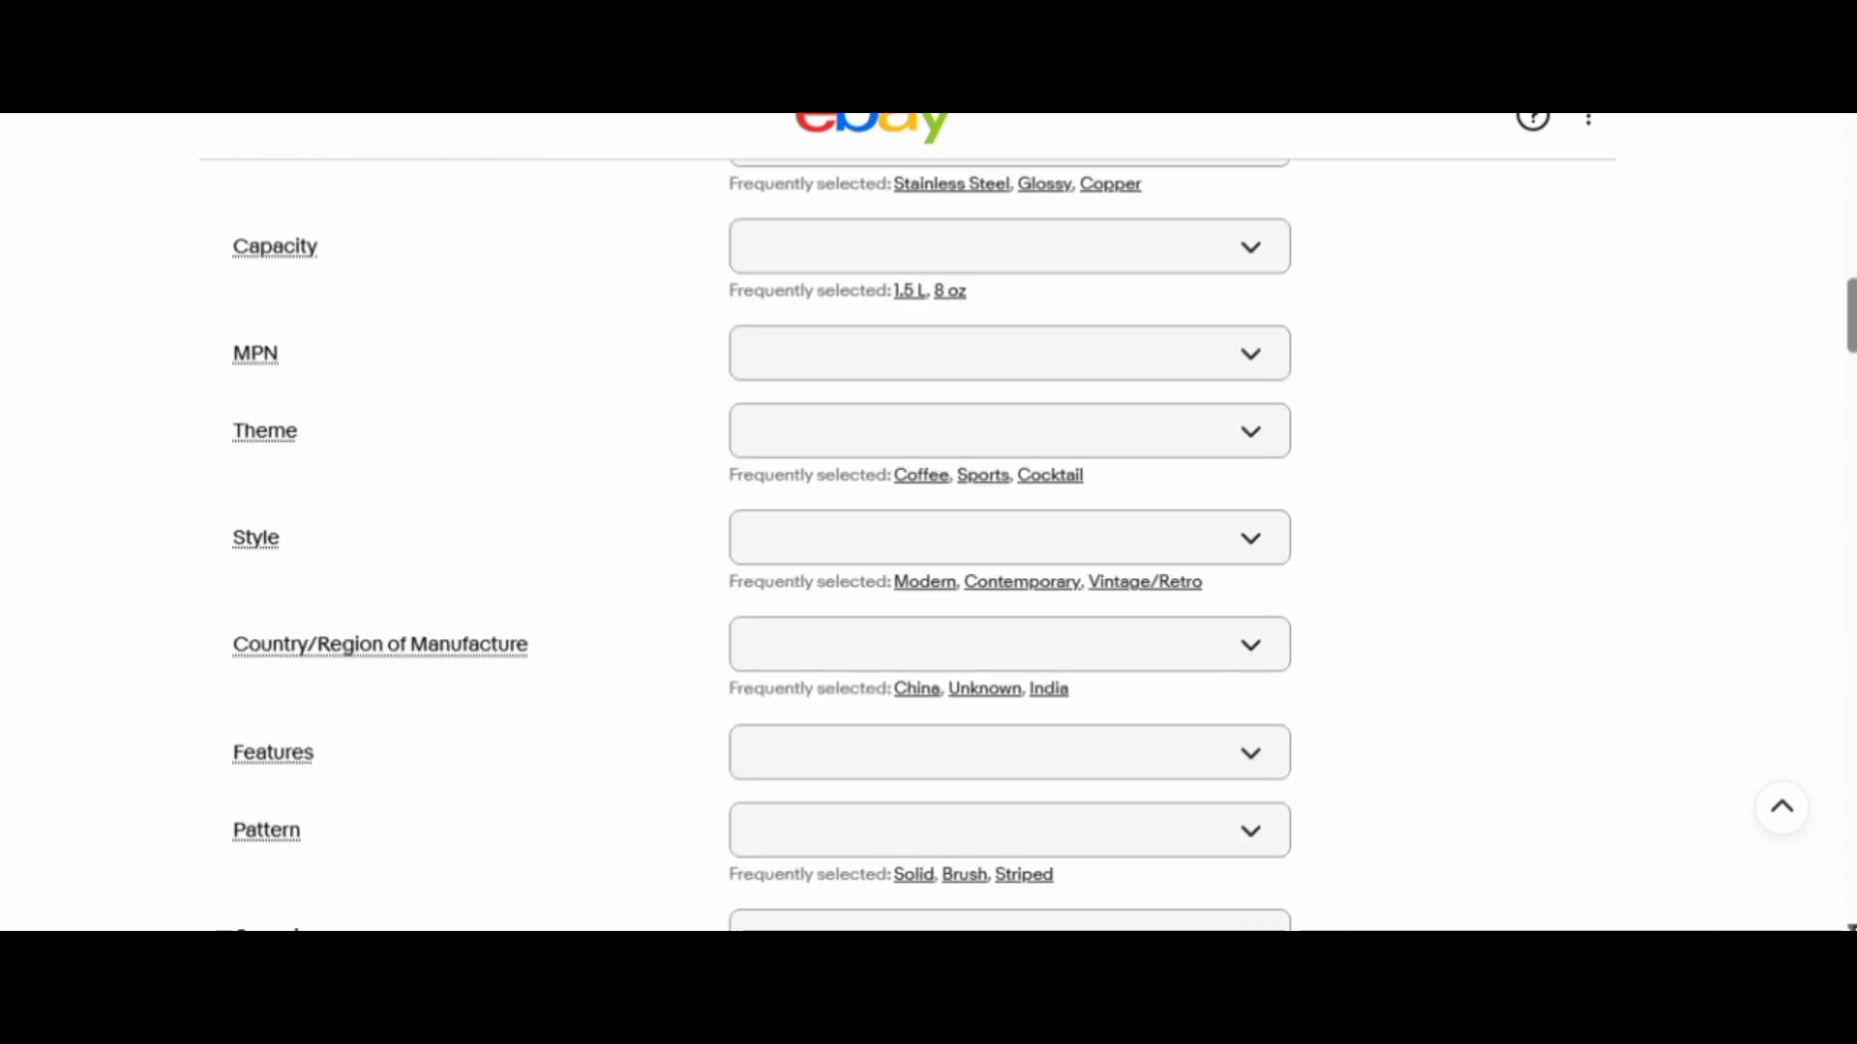
scroll(1006, 542, down, 1)
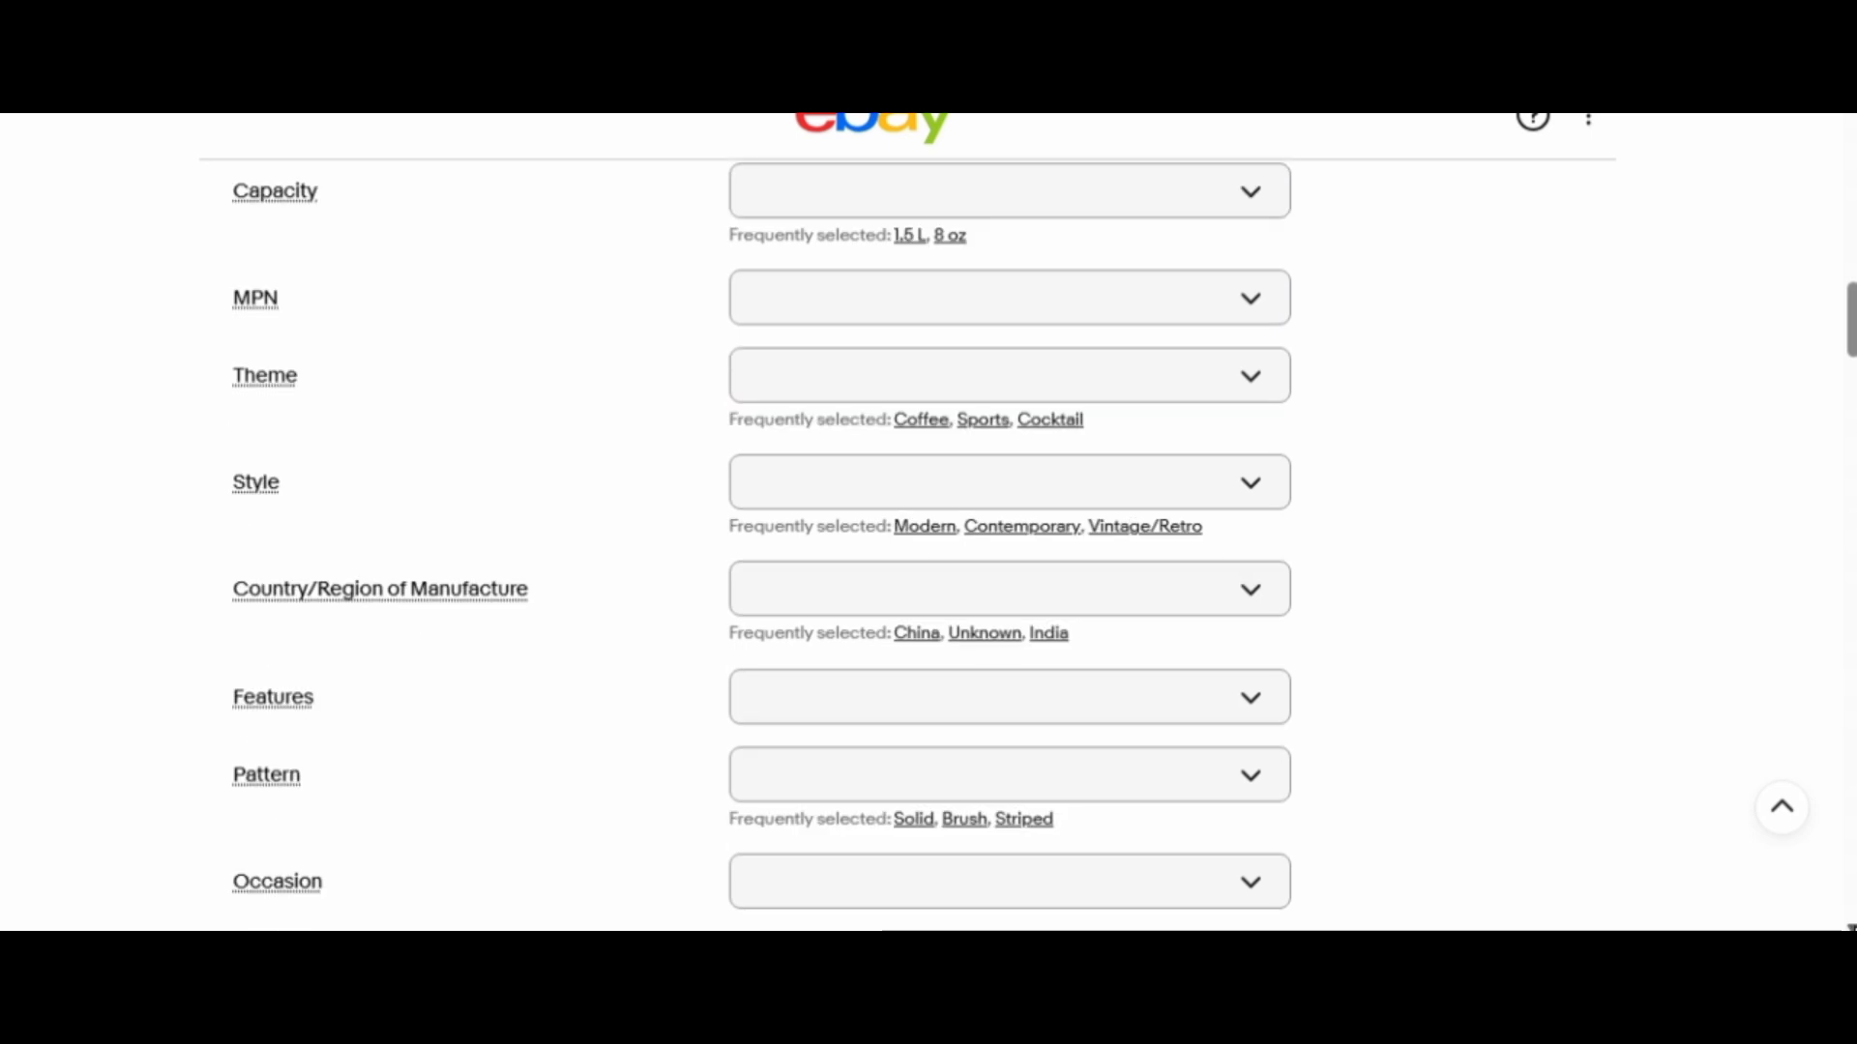
scroll(1006, 542, down, 1)
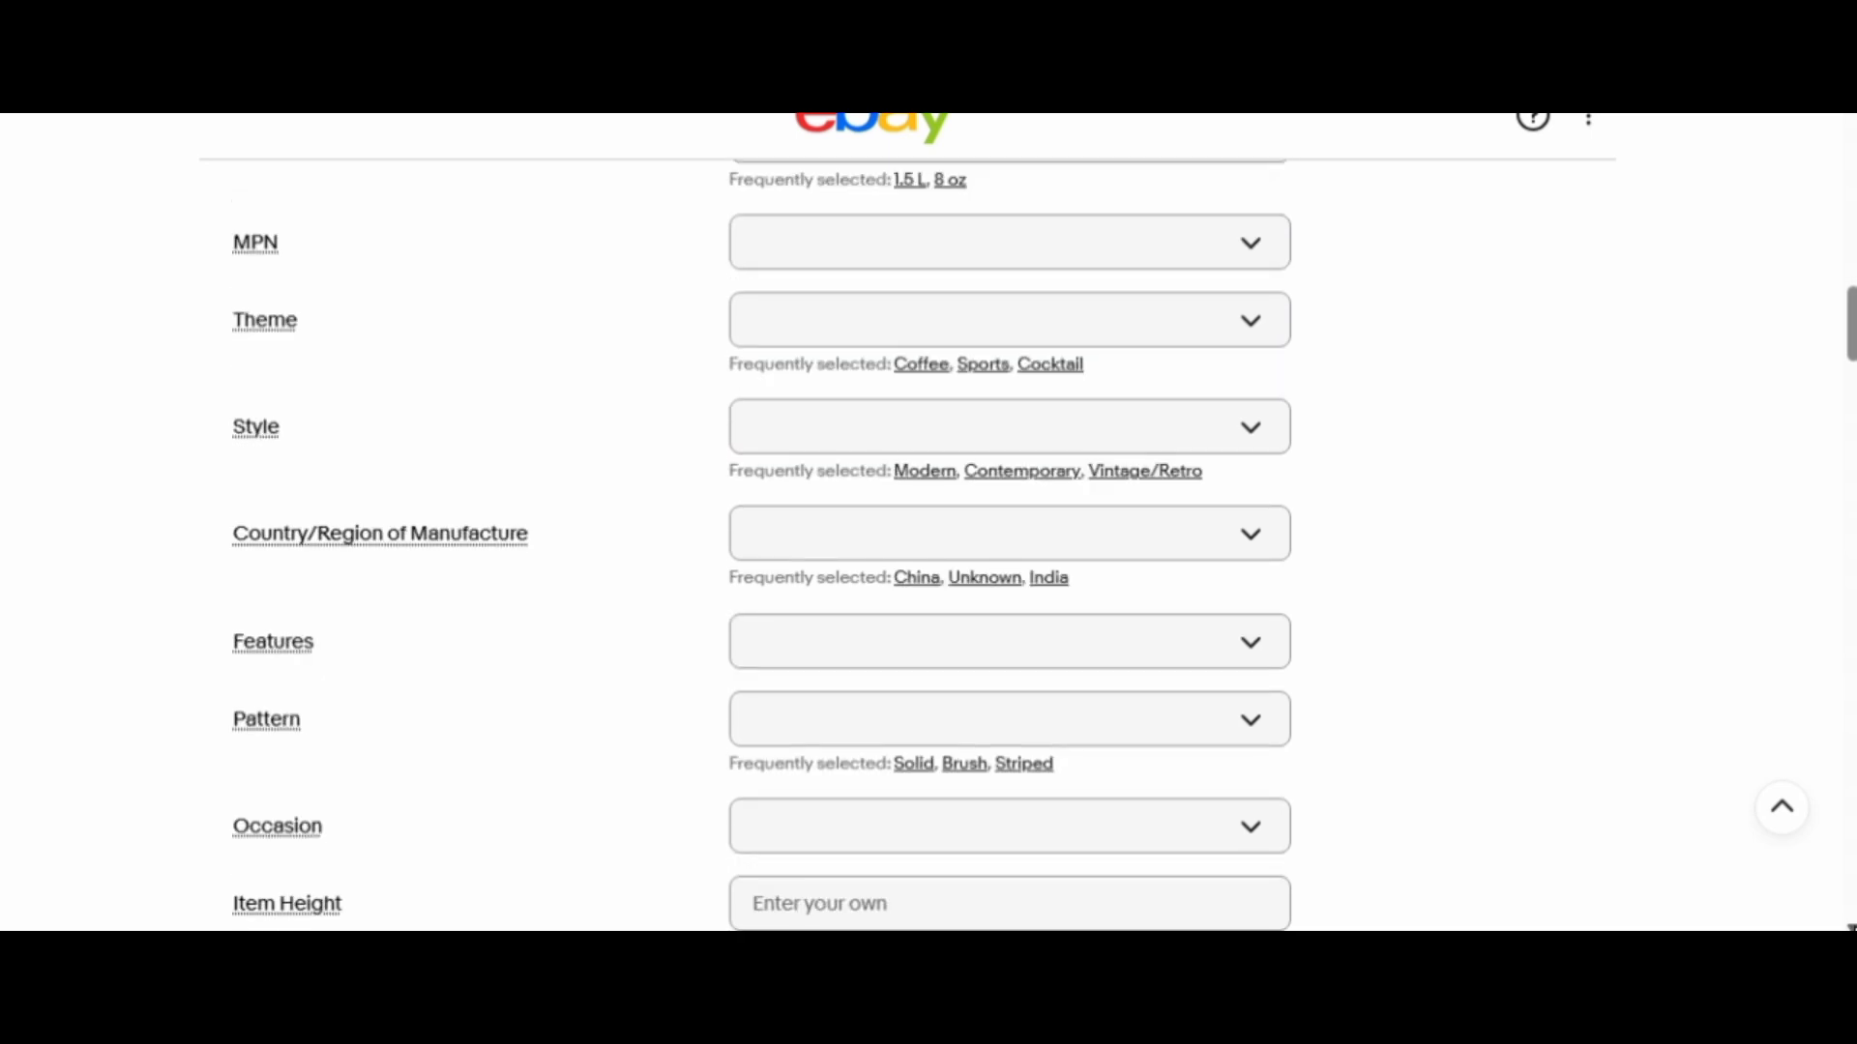
scroll(1006, 542, down, 3)
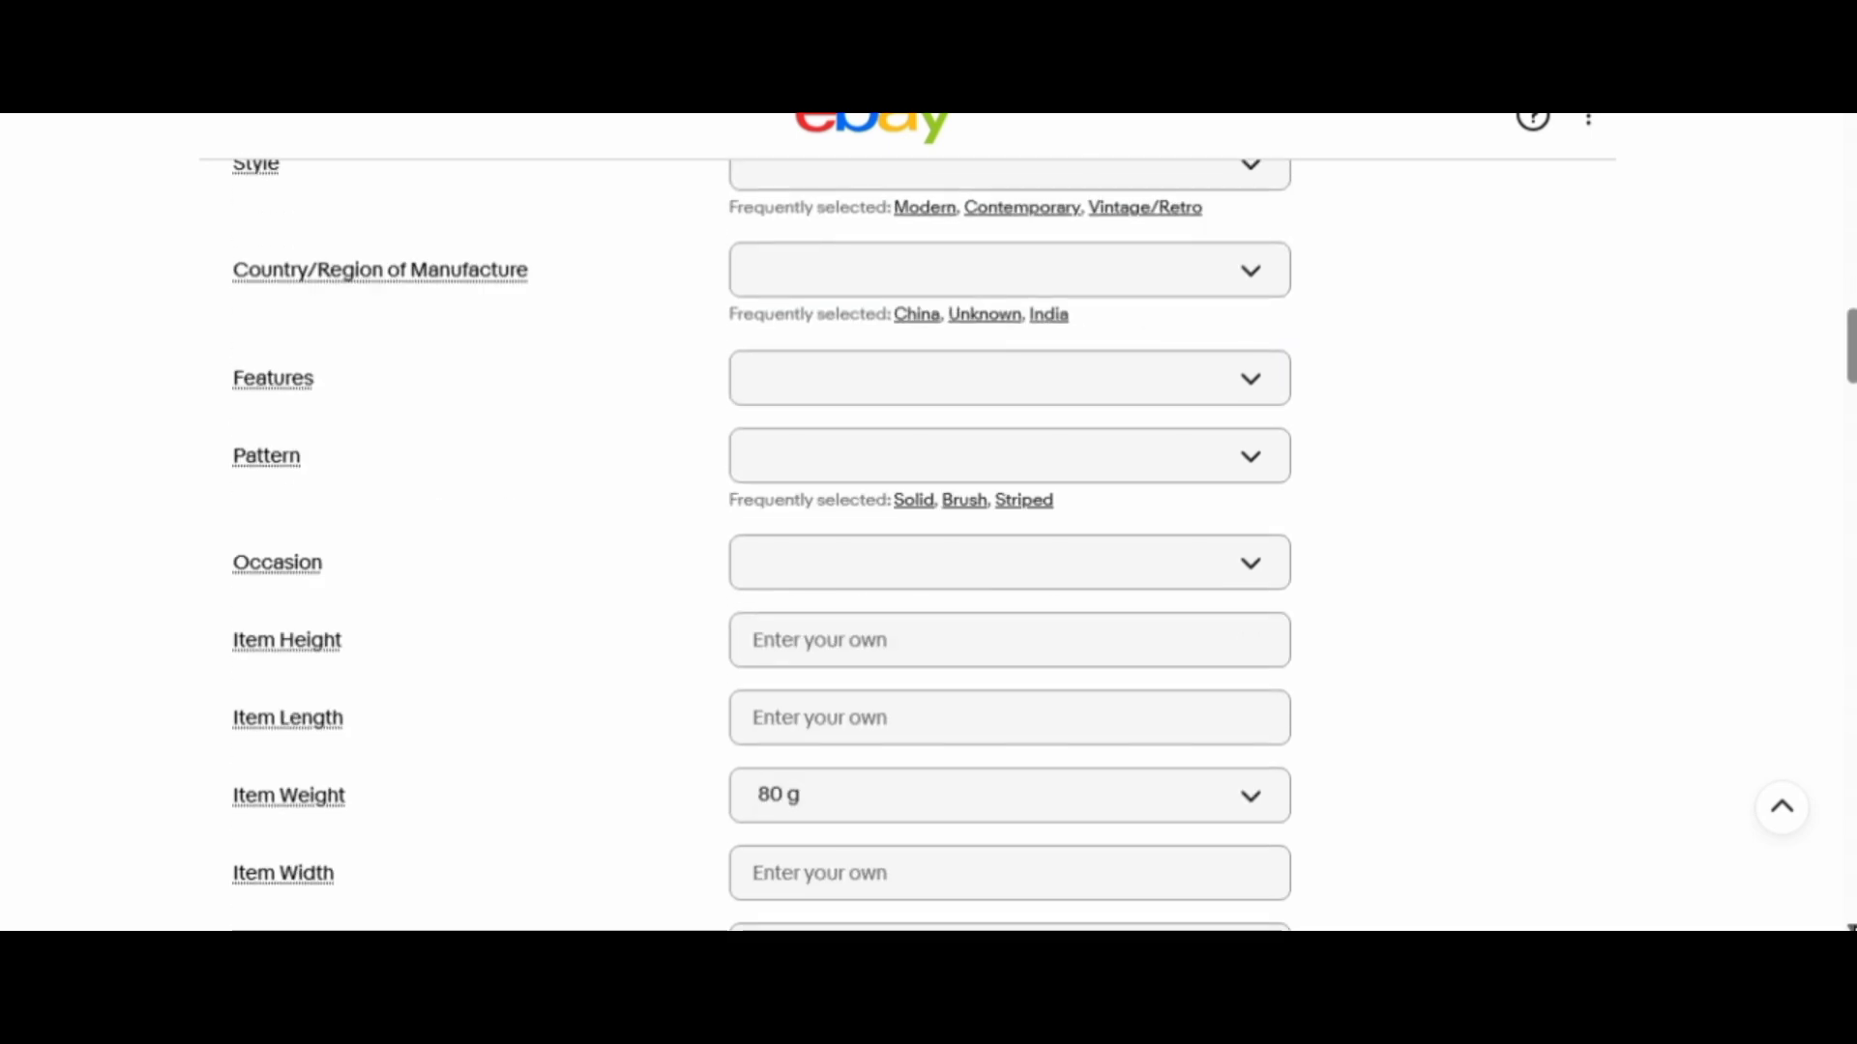
scroll(1006, 541, down, 7)
scroll(1146, 443, down, 10)
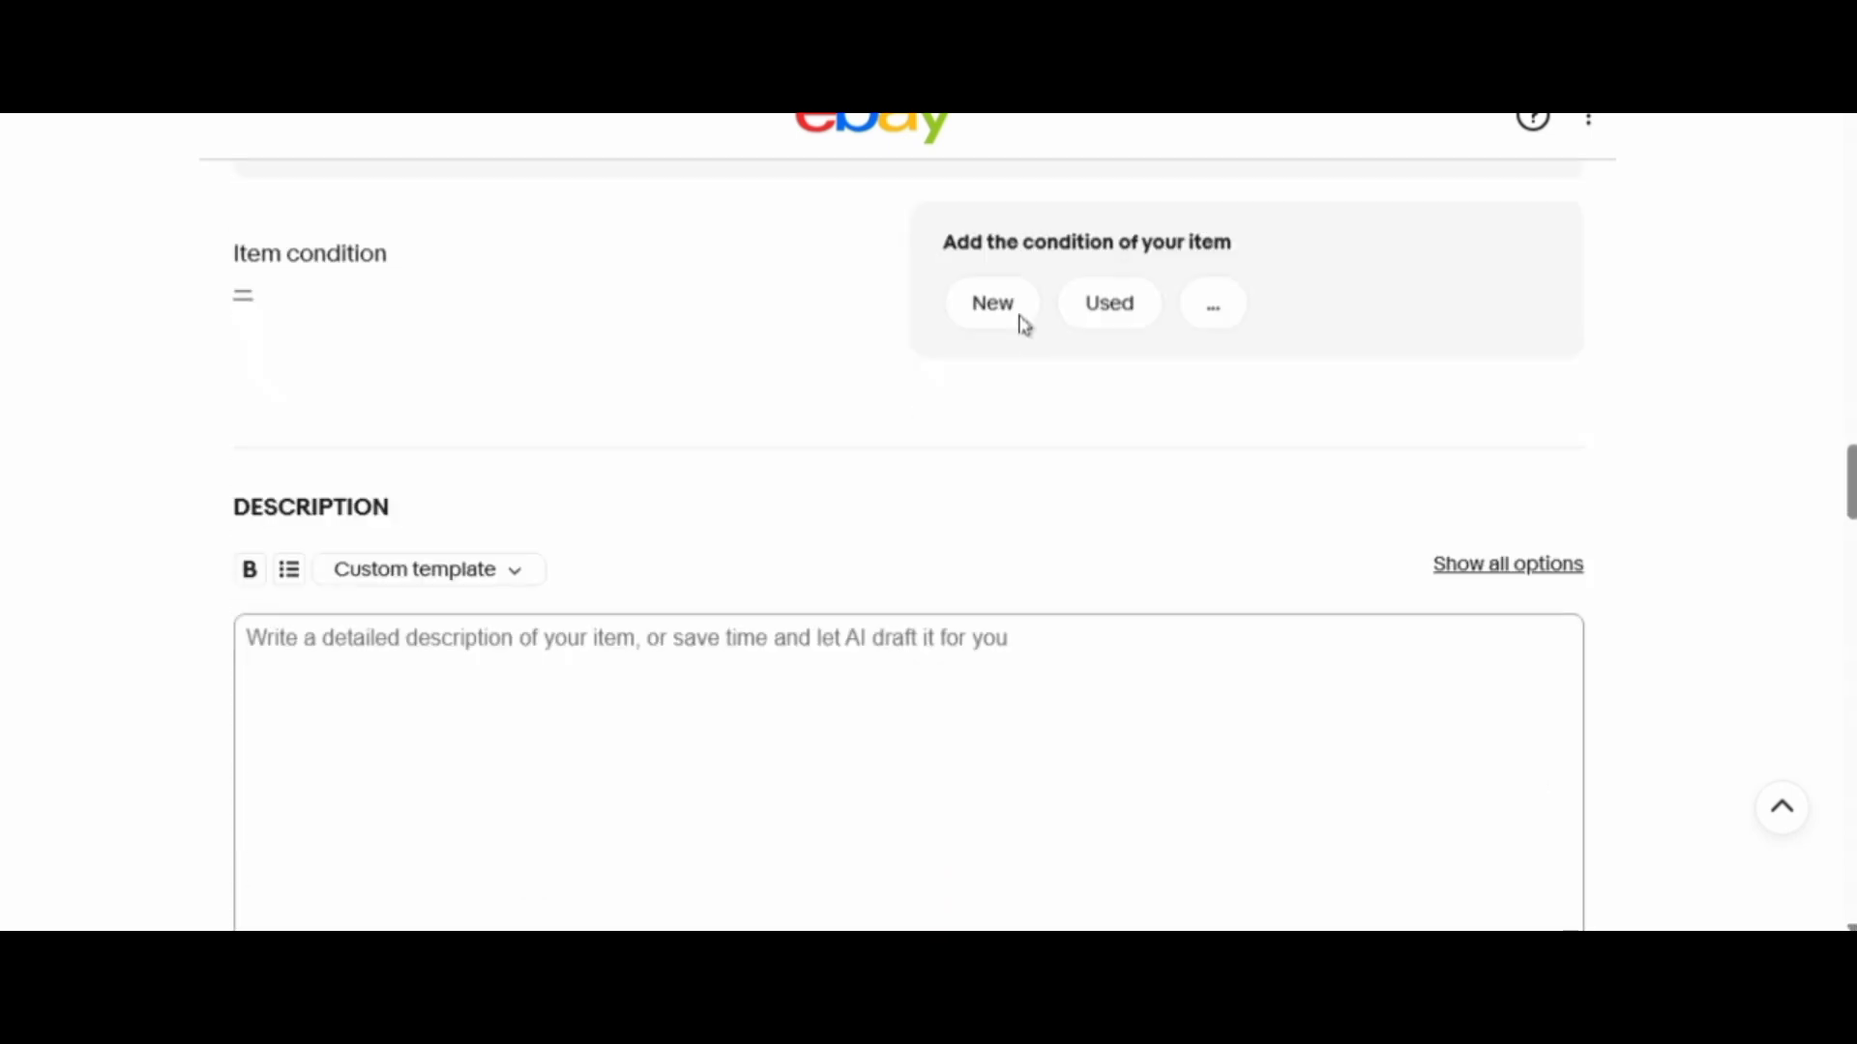
click(992, 302)
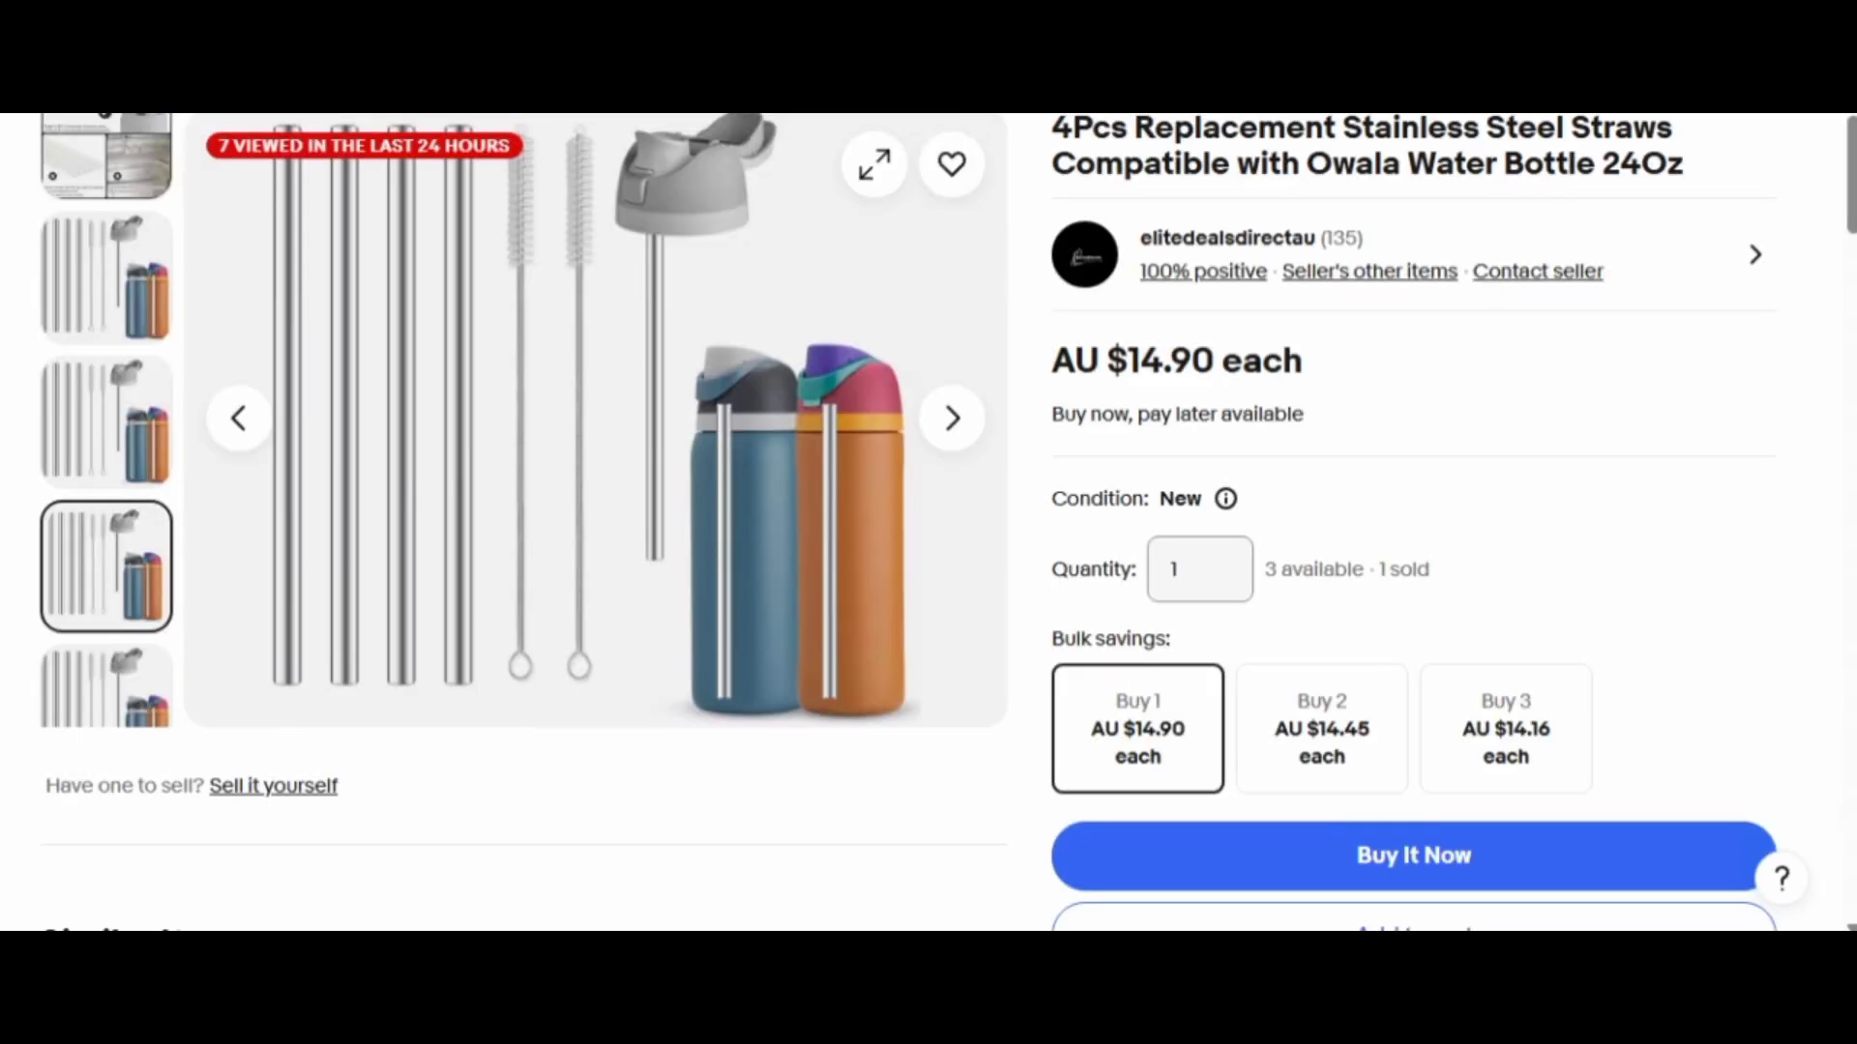
- Copy the title from the source straw listing into the draft's description and add a "Features:" heading below it
drag(1699, 168, 1044, 138)
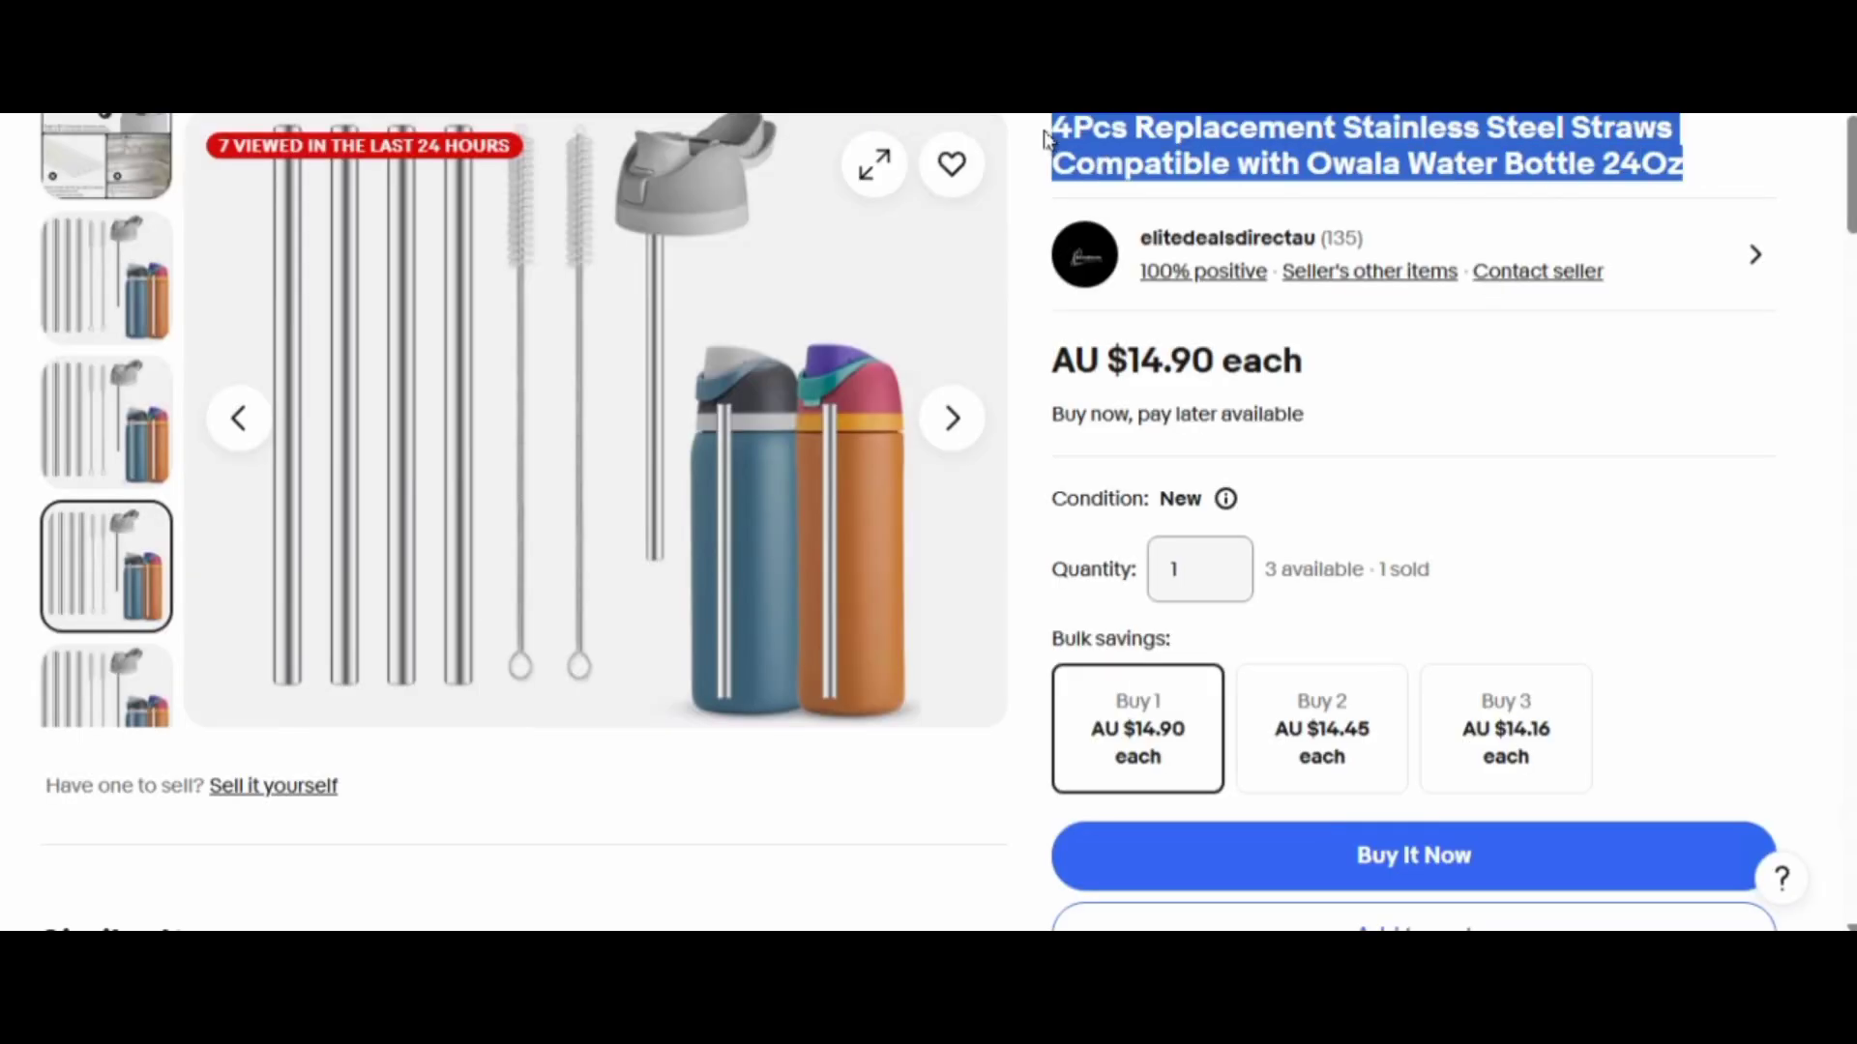
key(ctrl+c)
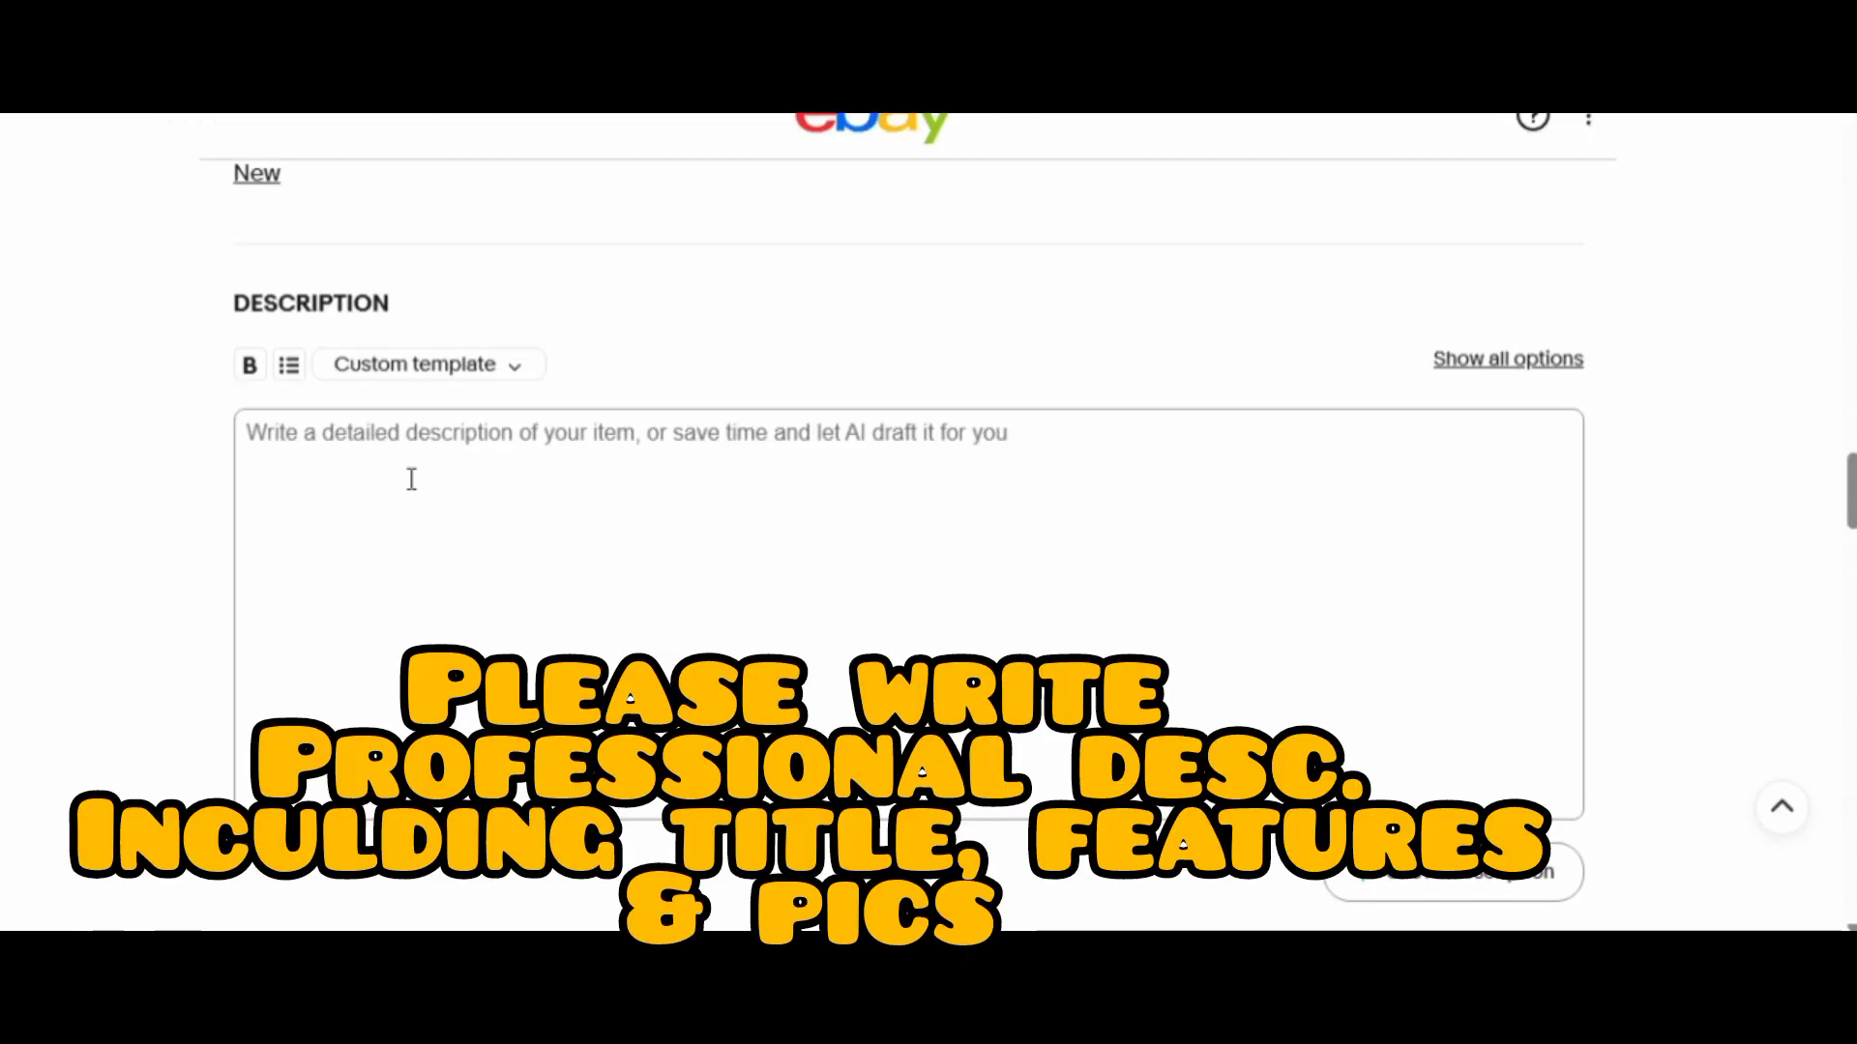
click(411, 479)
key(ctrl+v)
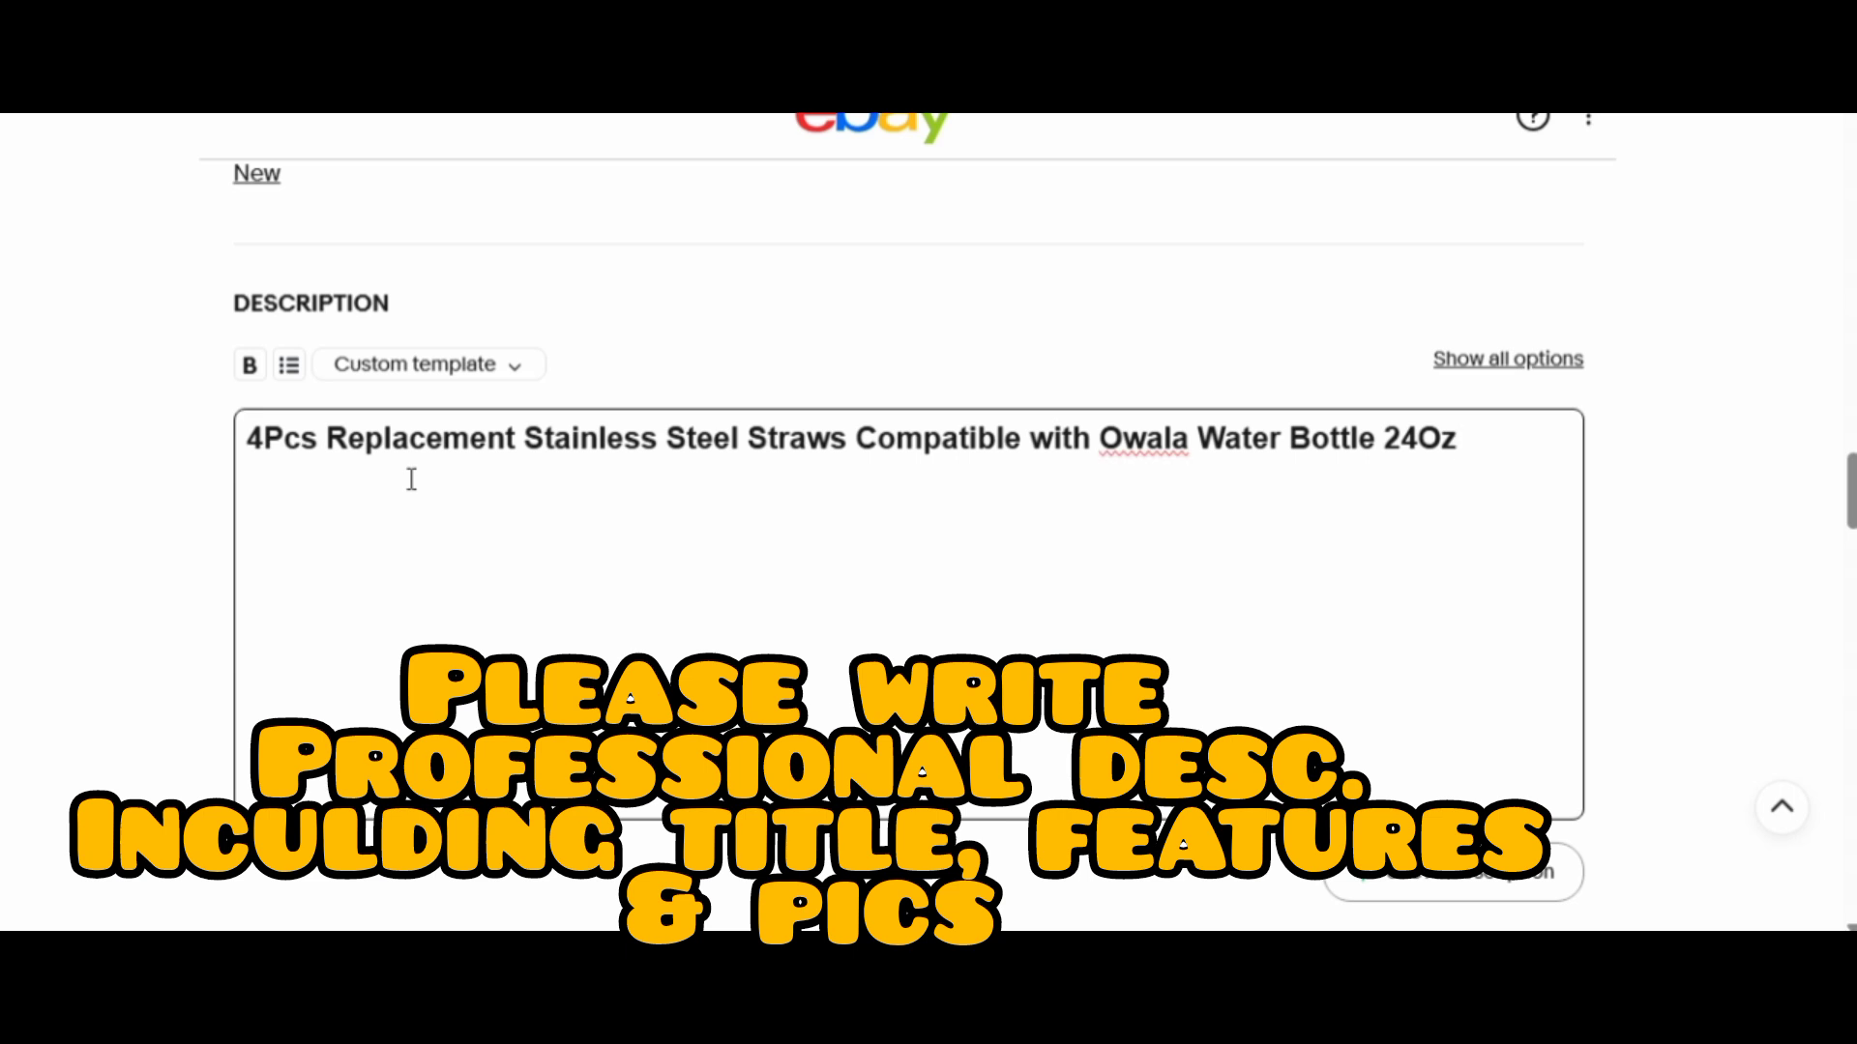
text(Featur)
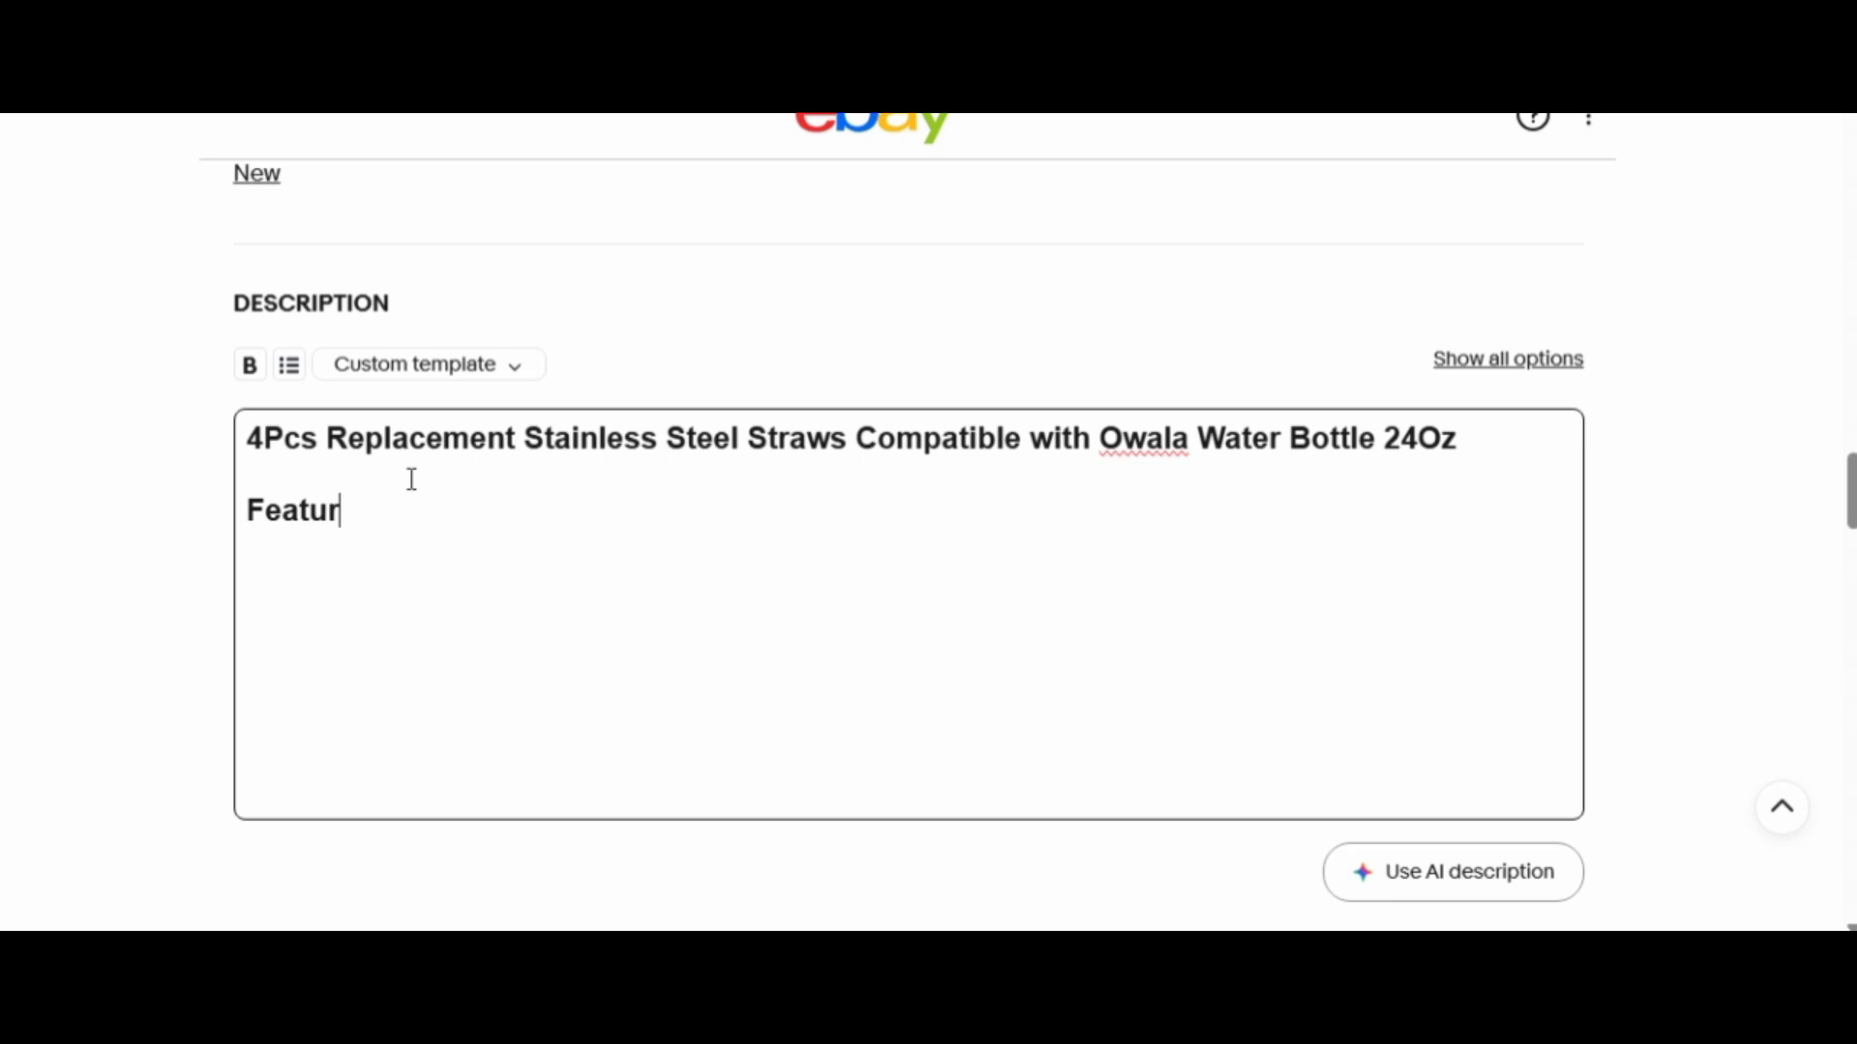
text(es:)
- Copy the seller's full item description, bullets and closing paragraphs, from the source listing and paste it under the "Features:" heading
key(ctrl+Tab)
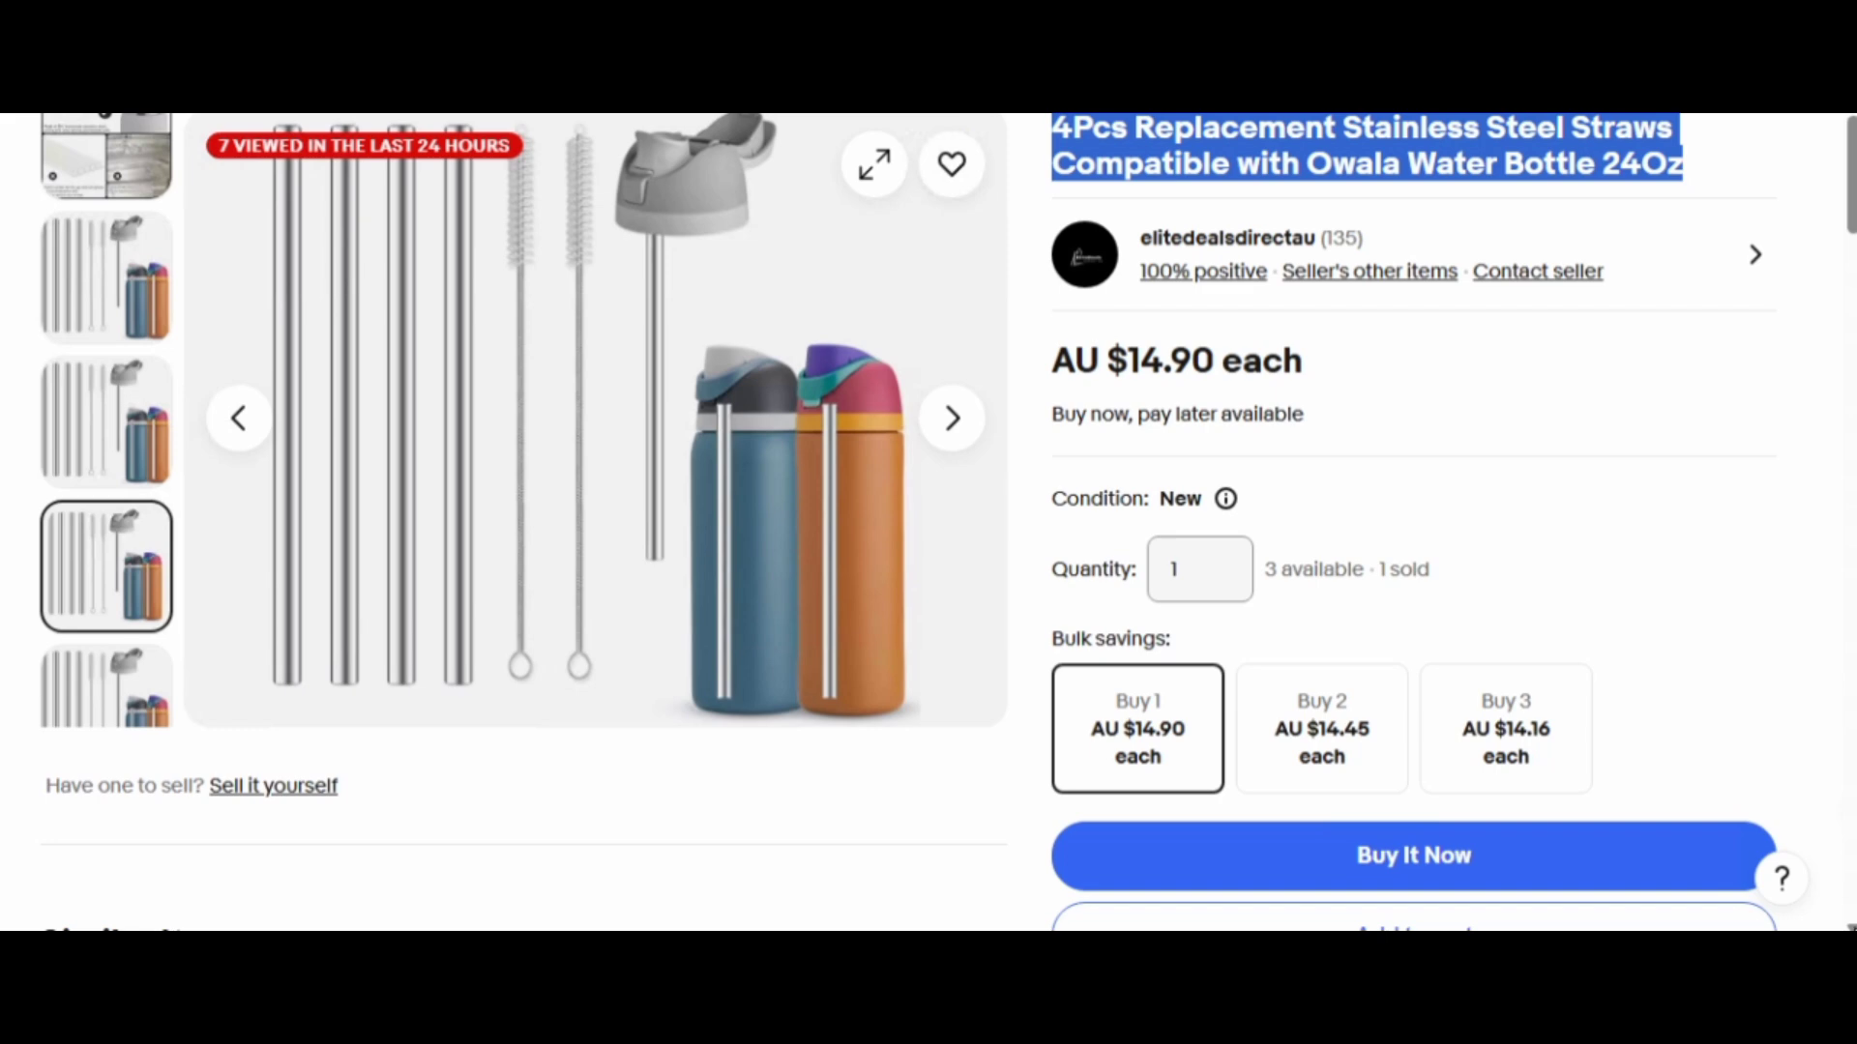
scroll(928, 522, down, 4)
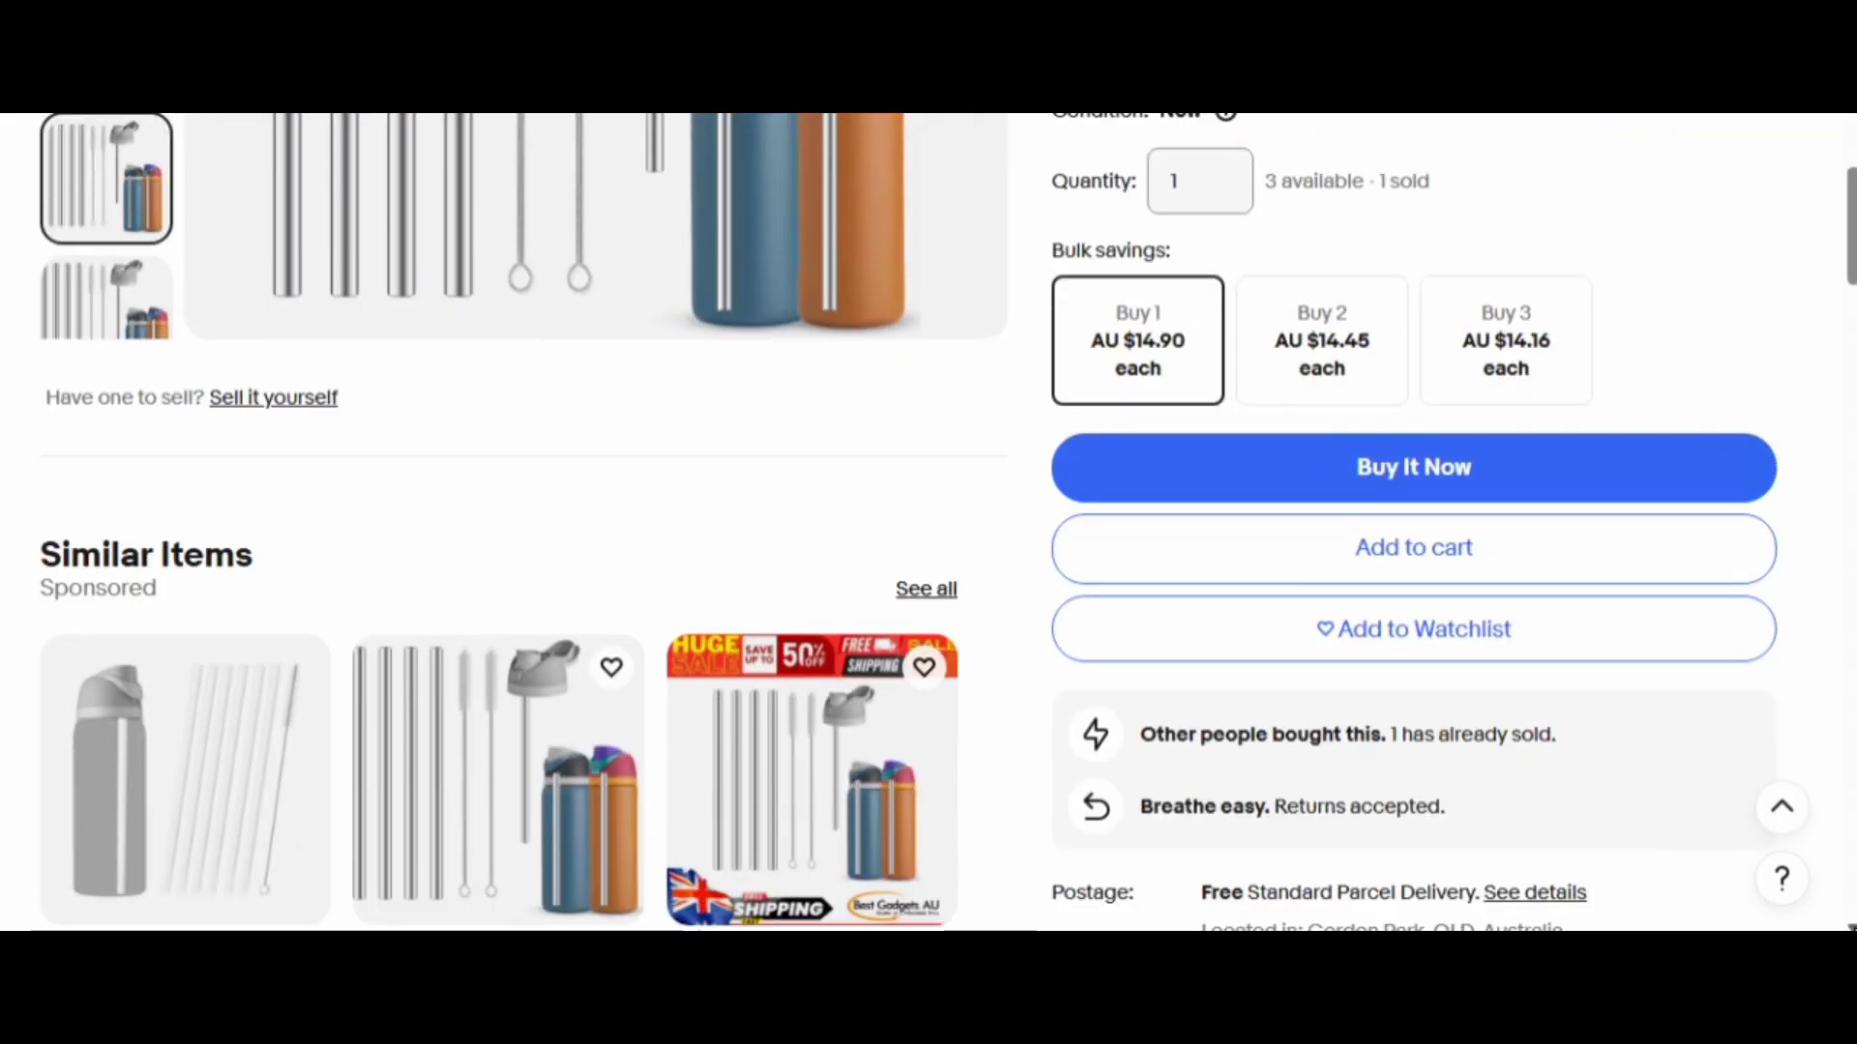
scroll(929, 522, down, 2)
scroll(929, 523, down, 10)
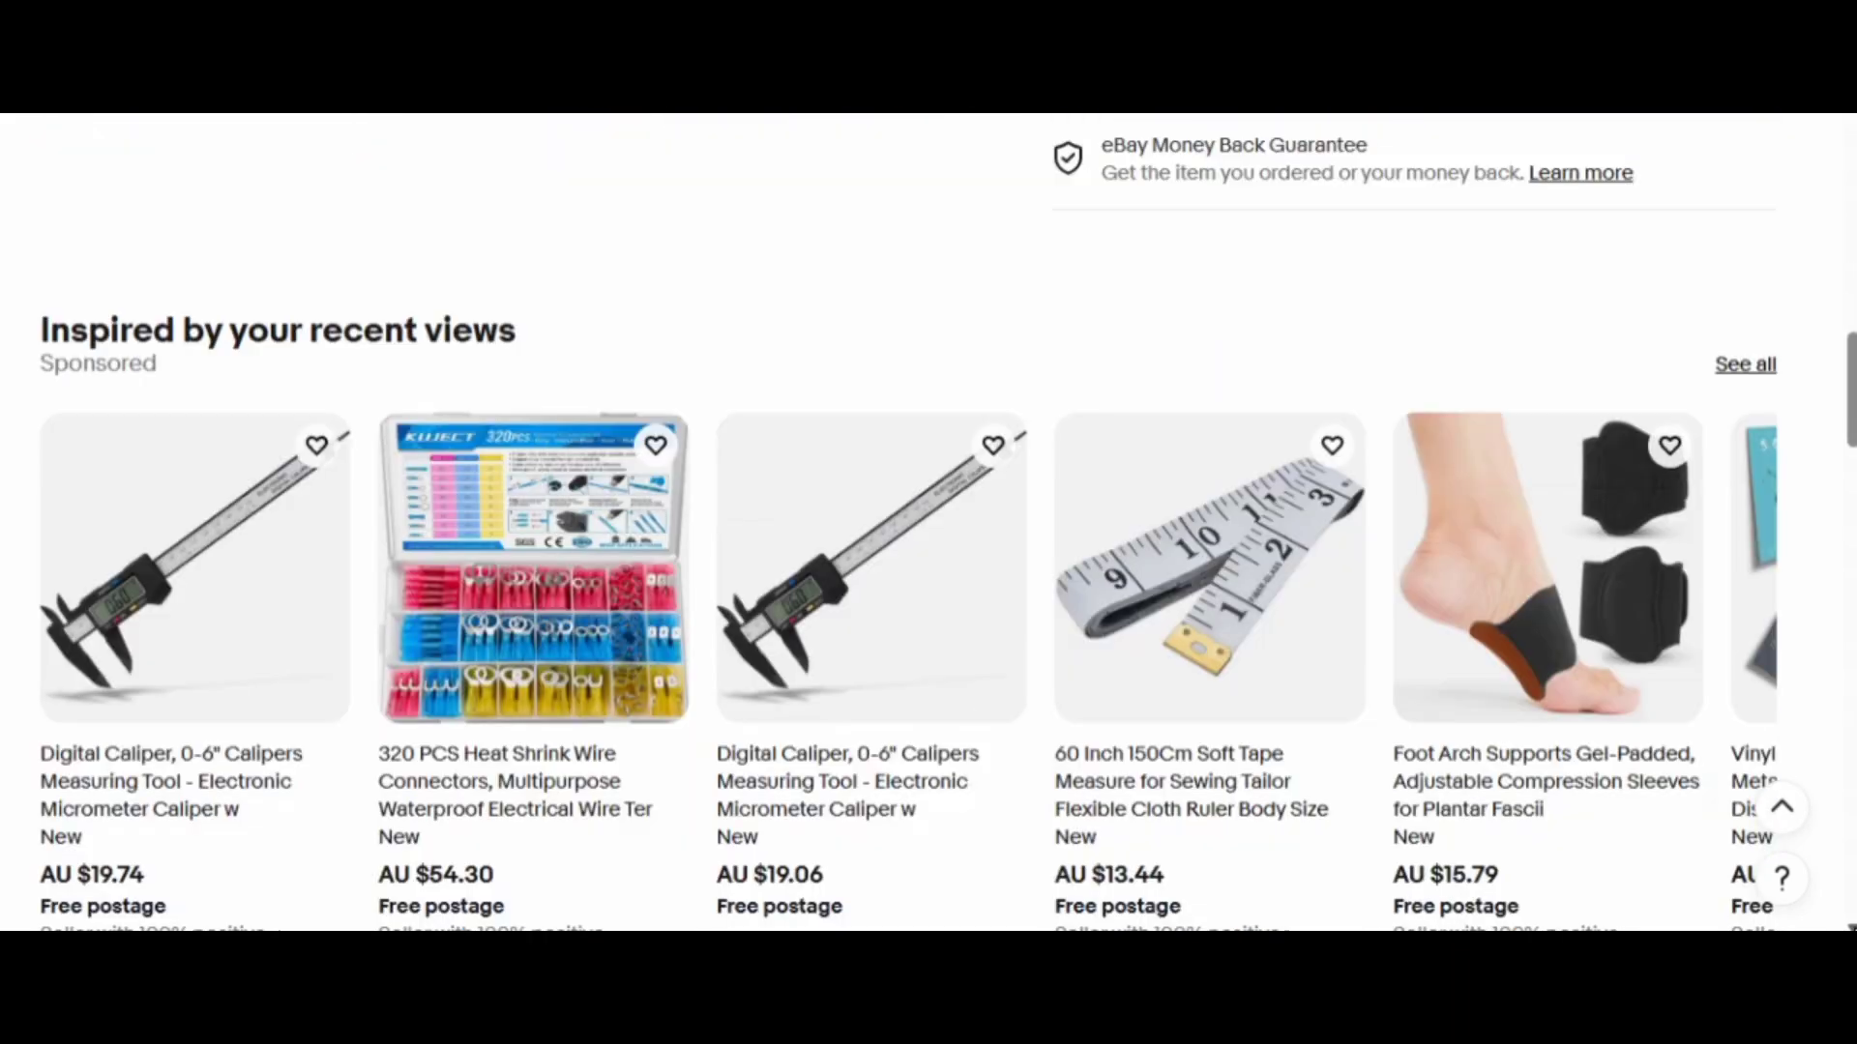
scroll(929, 522, down, 7)
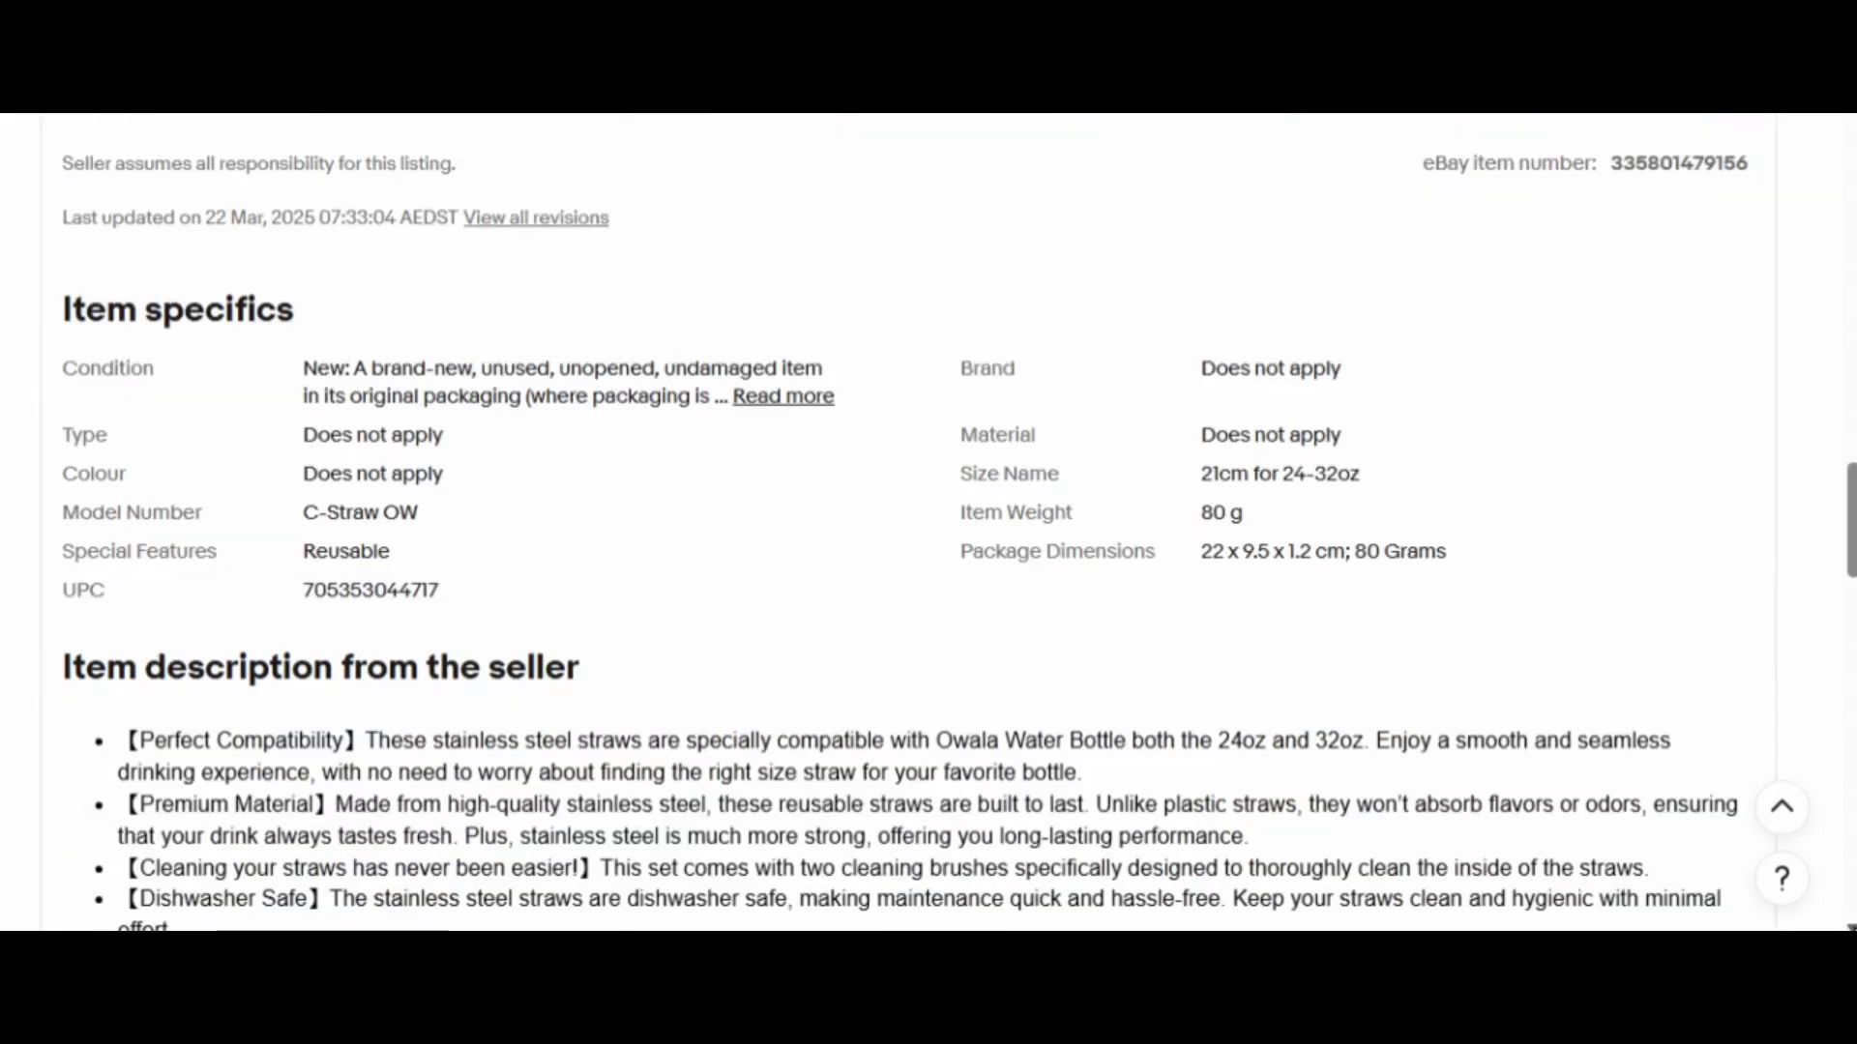
scroll(928, 522, down, 4)
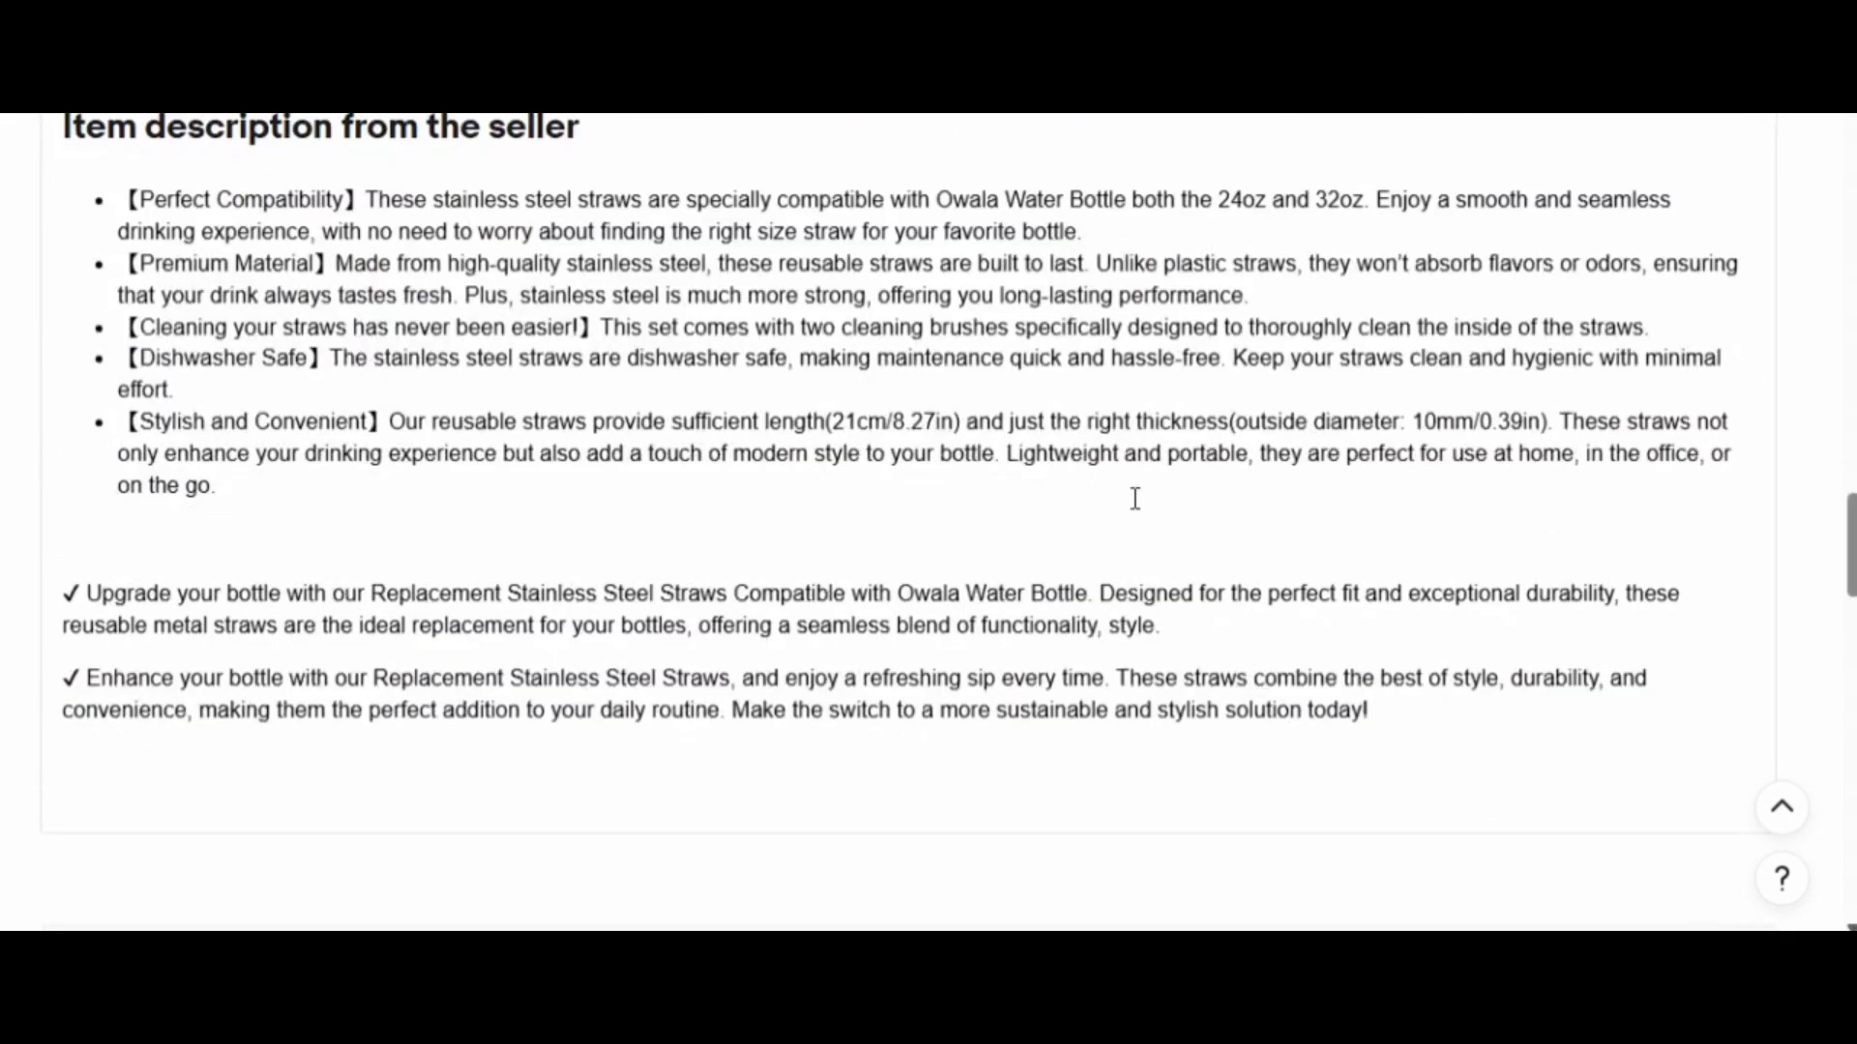
drag(124, 201, 1601, 722)
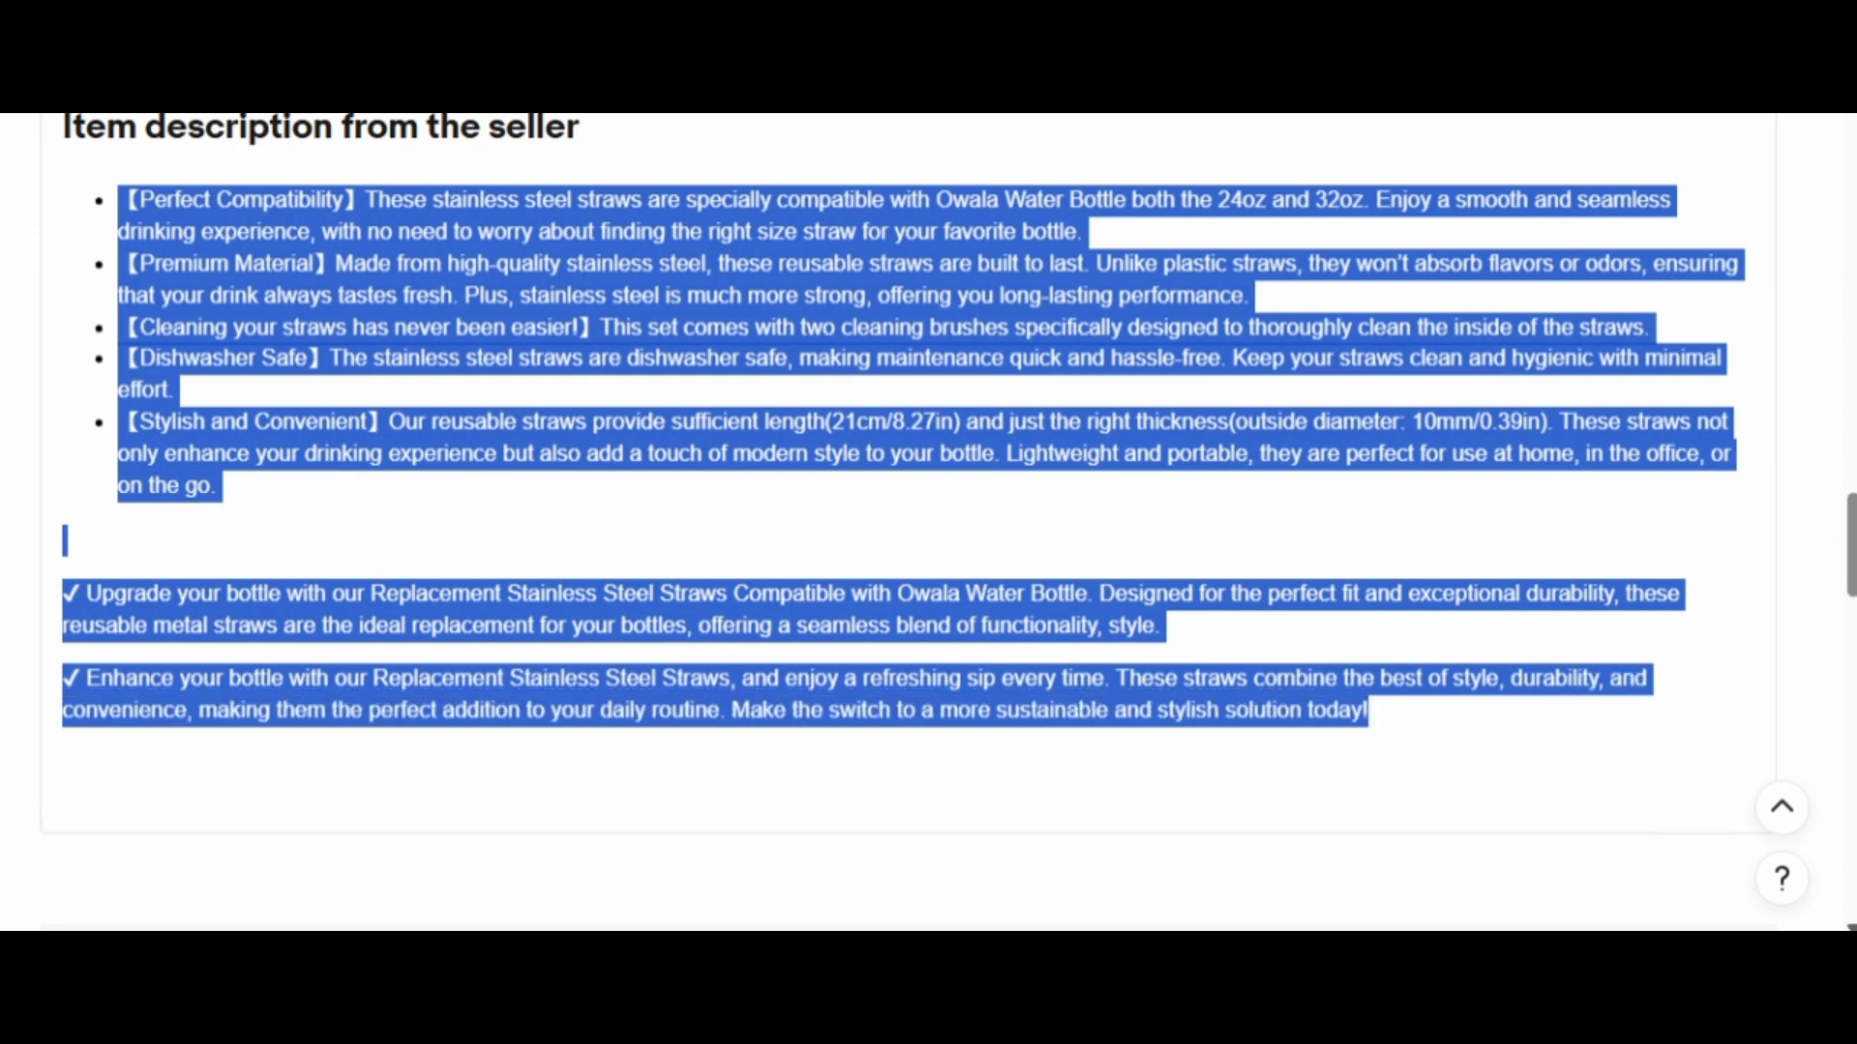
key(ctrl+Tab)
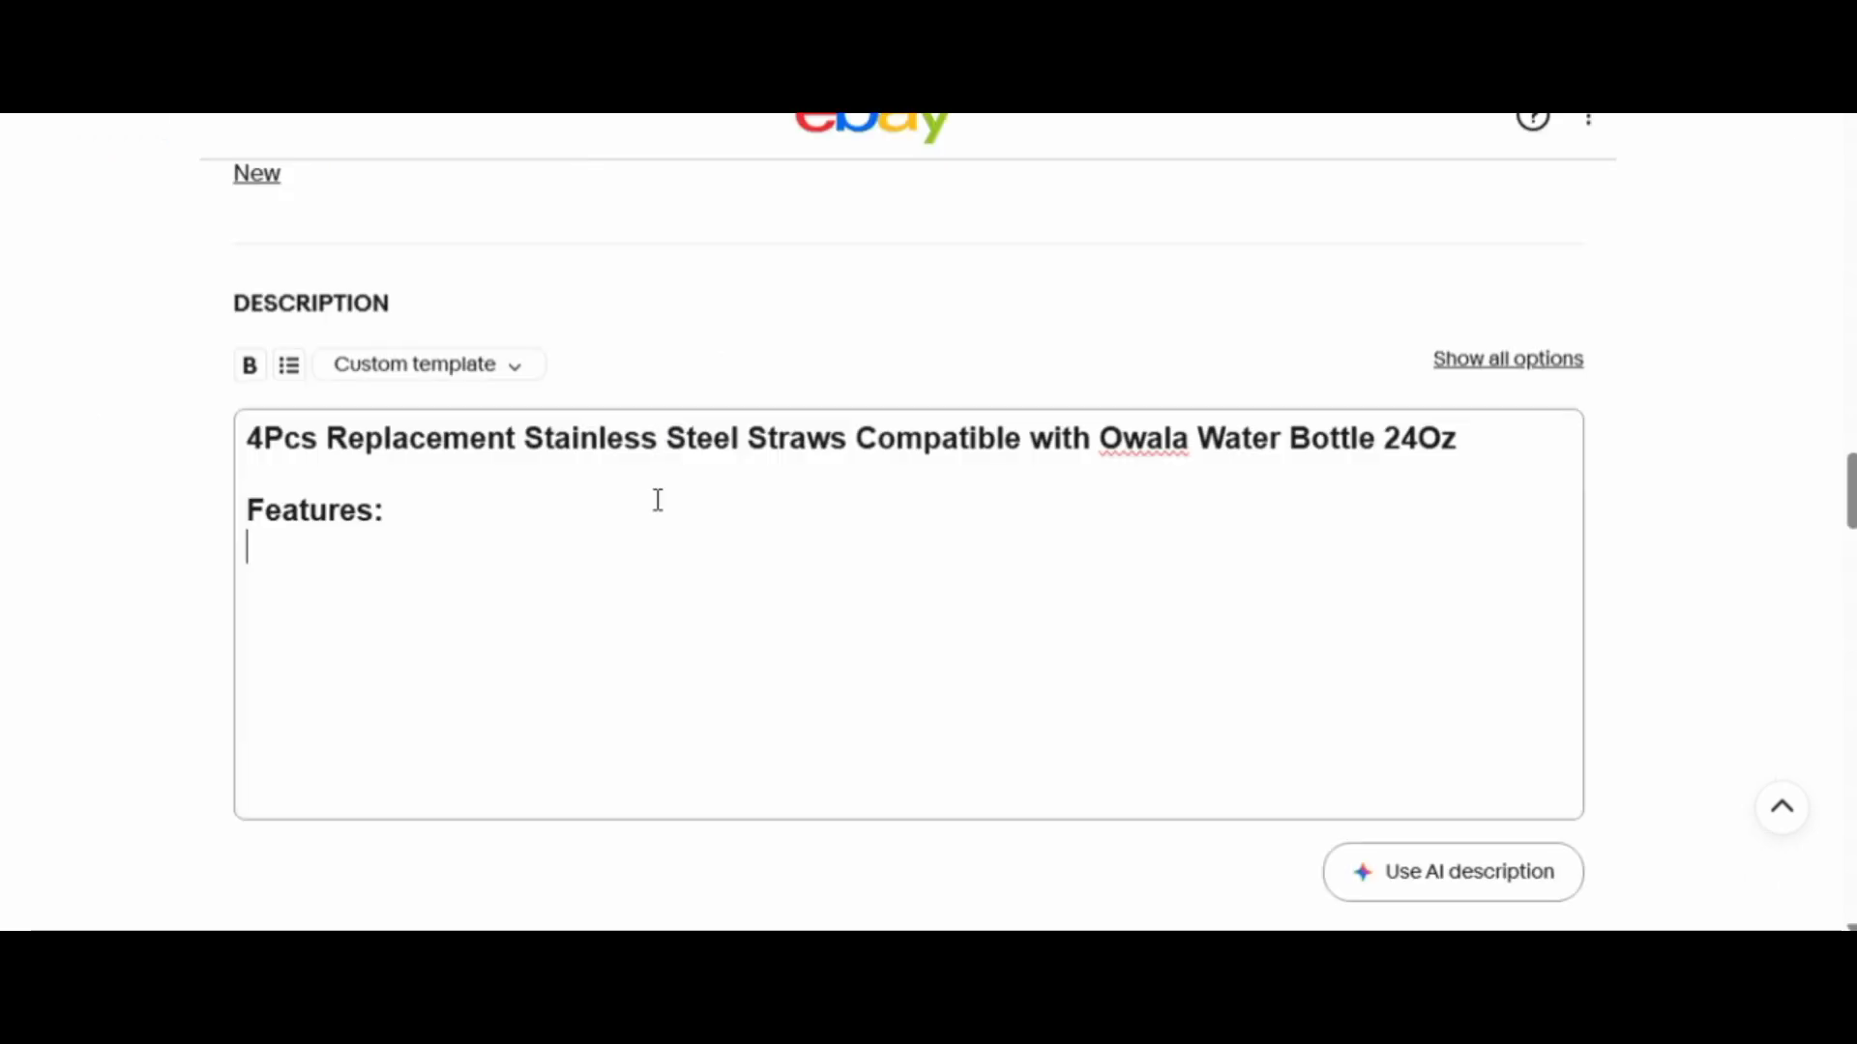
key(ctrl+v)
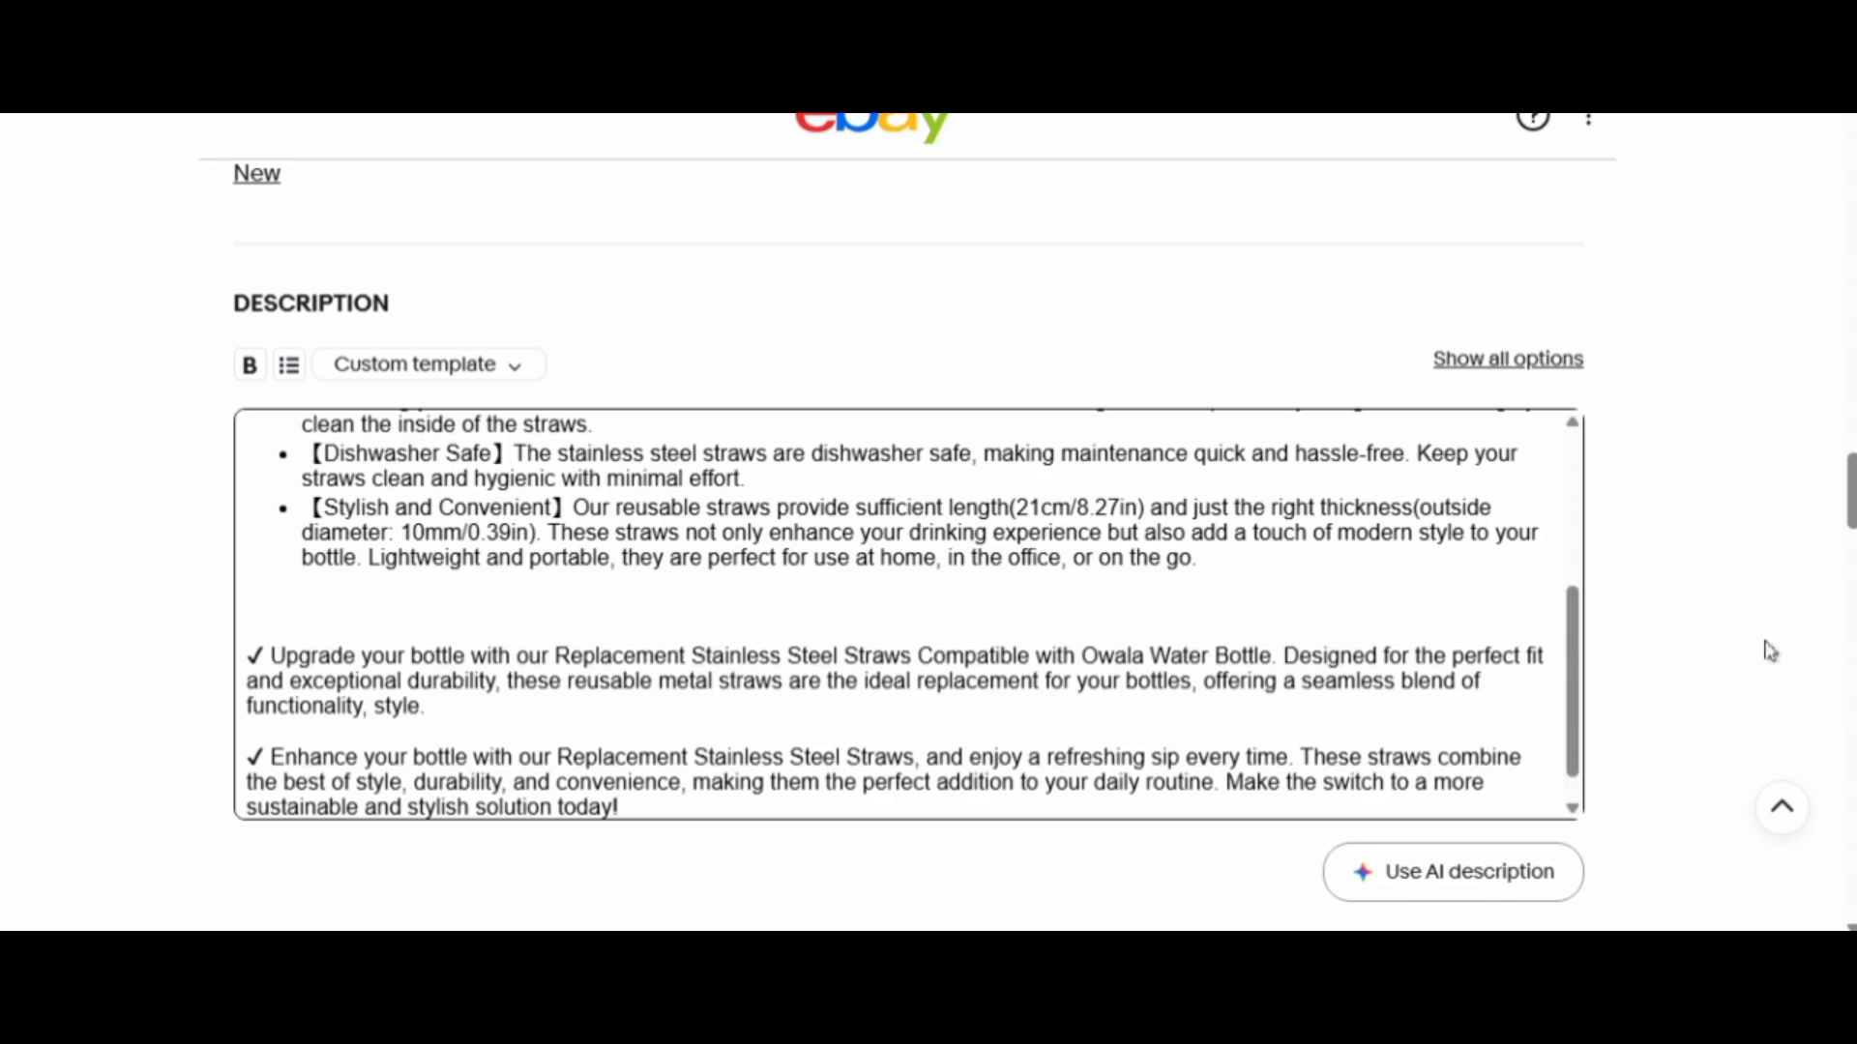
scroll(909, 581, down, 6)
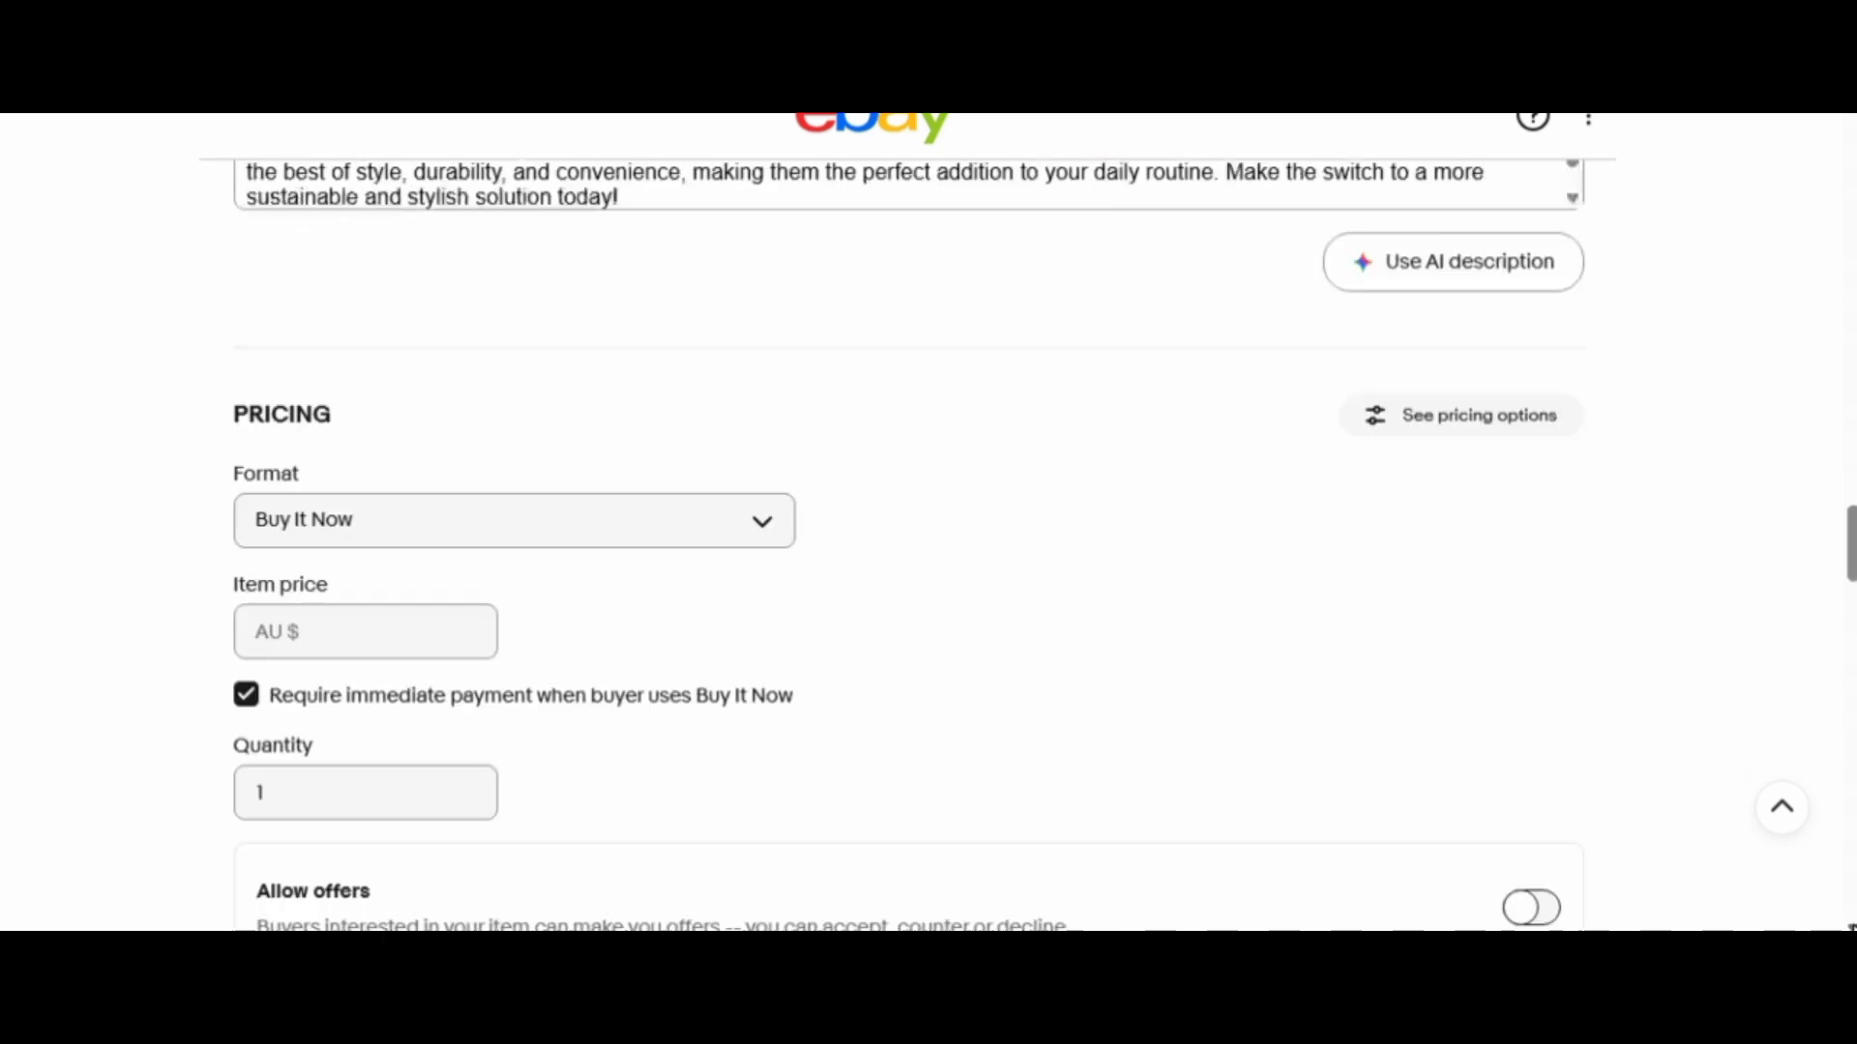
- Set the Buy It Now item price to AU $14.10 and the quantity to 4
scroll(340, 390, down, 2)
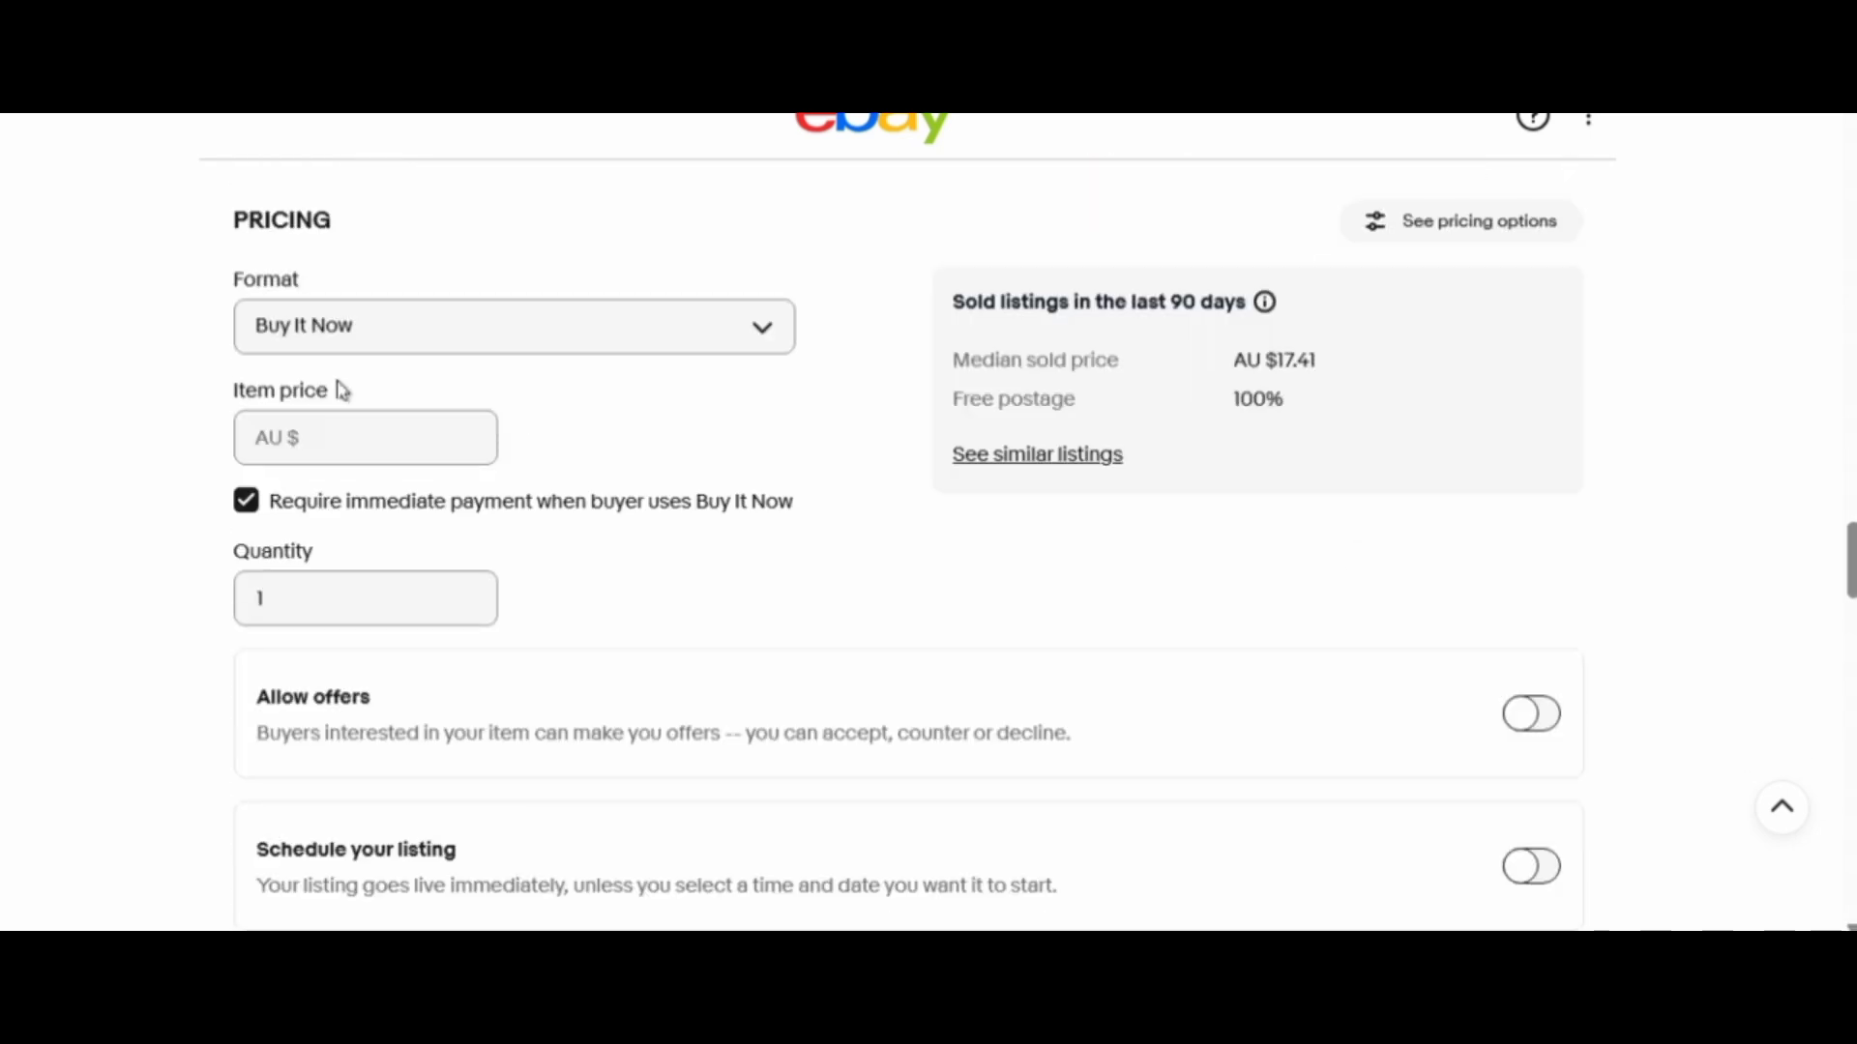
click(340, 440)
text(14.10)
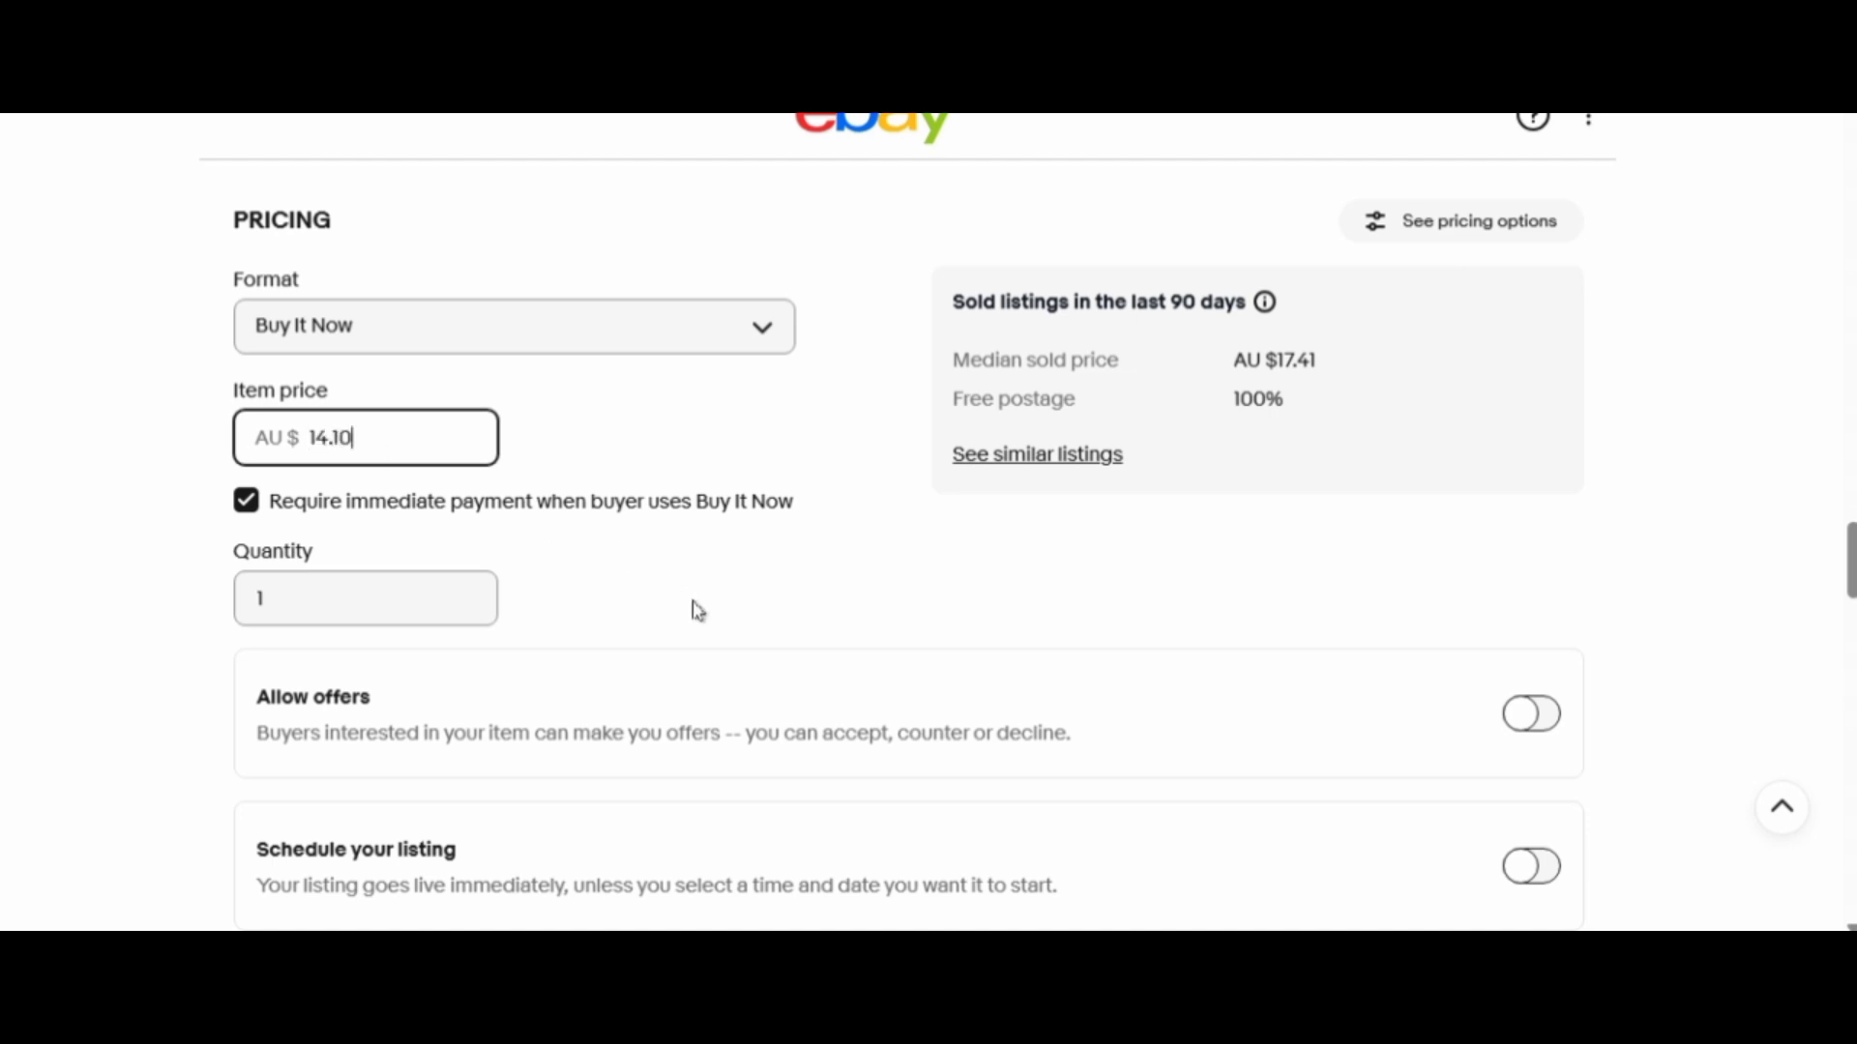
double_click(348, 612)
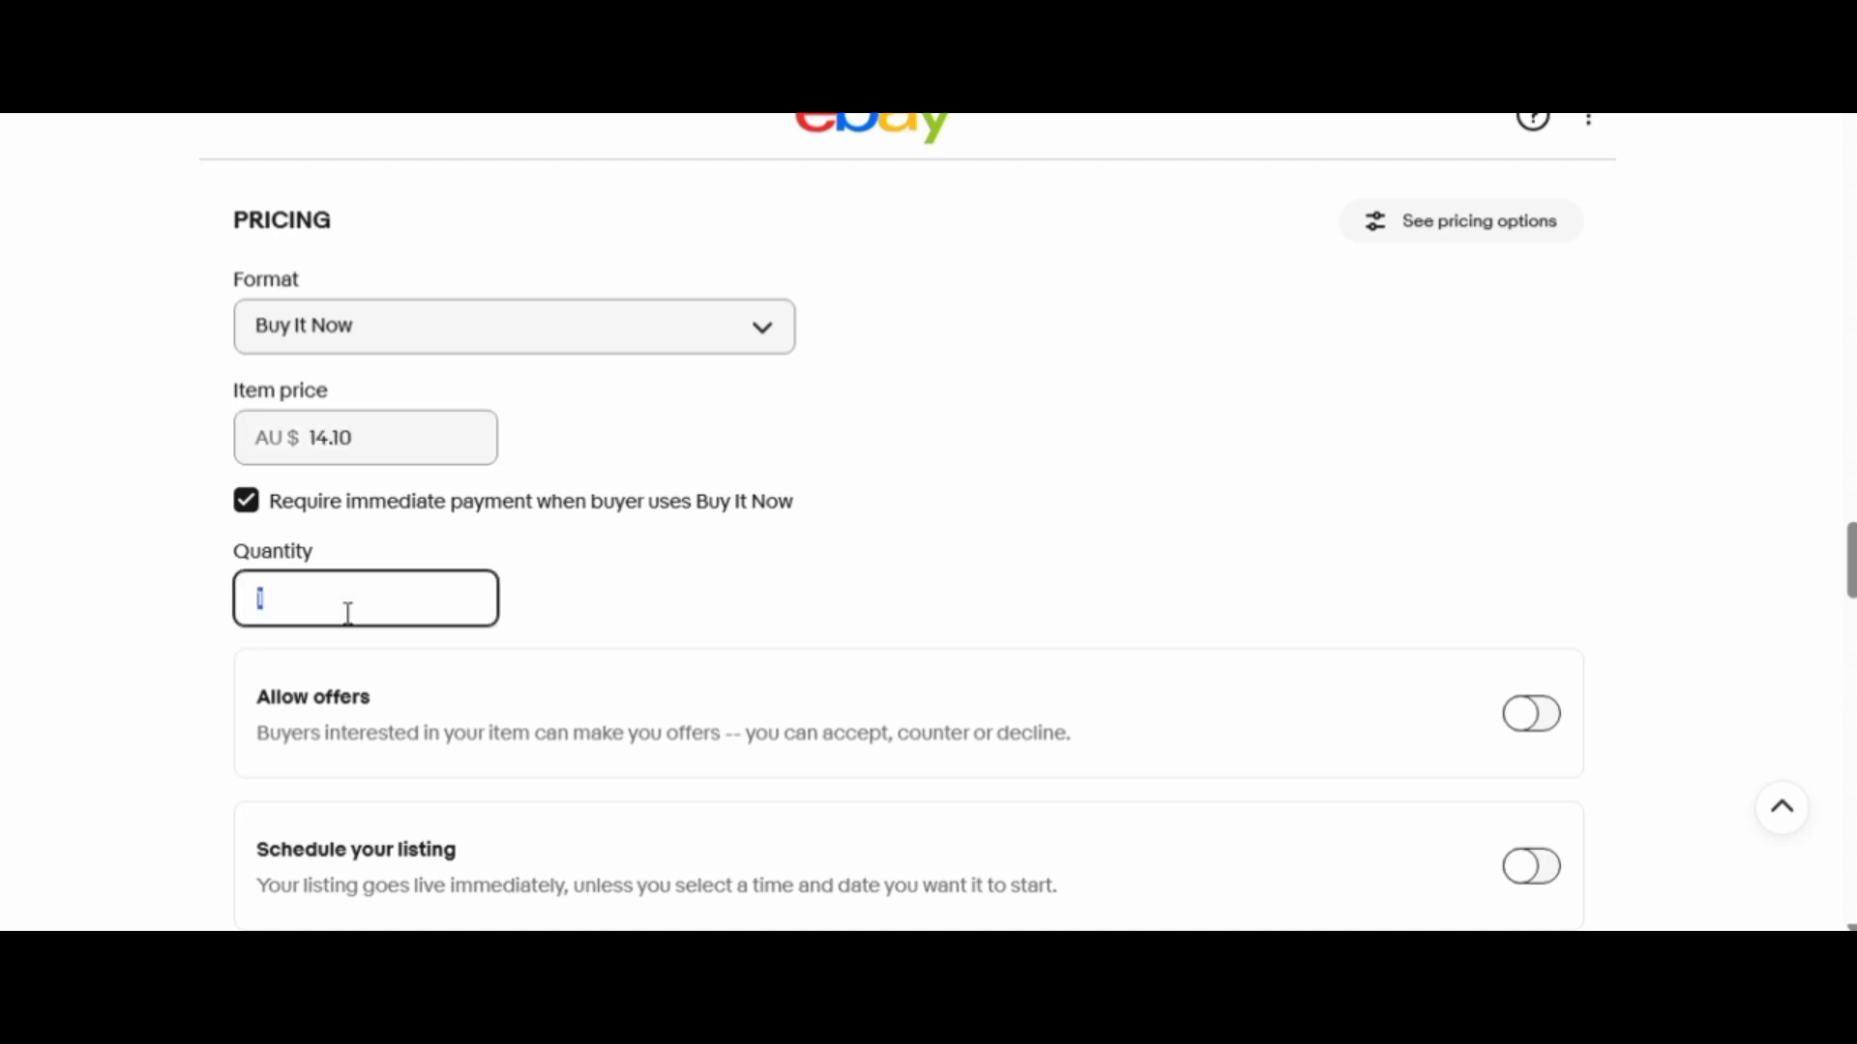
text(4)
click(1252, 746)
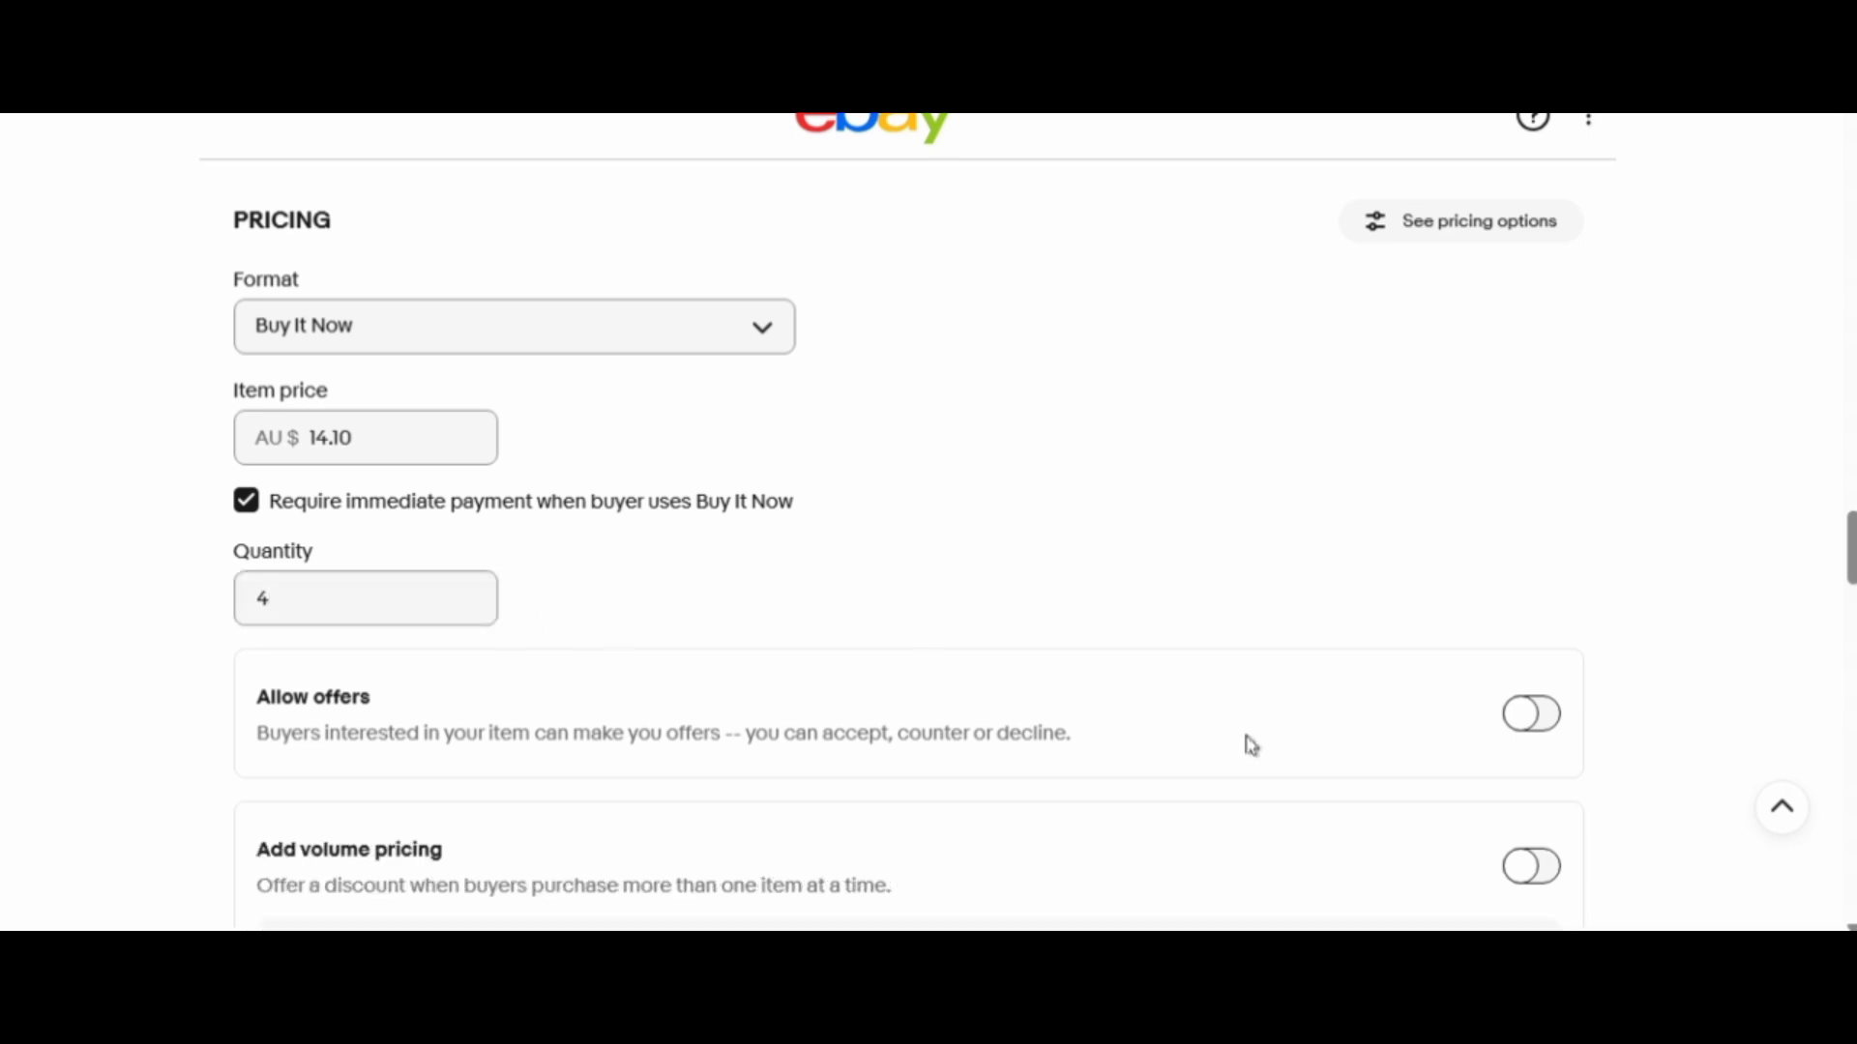
scroll(929, 537, down, 5)
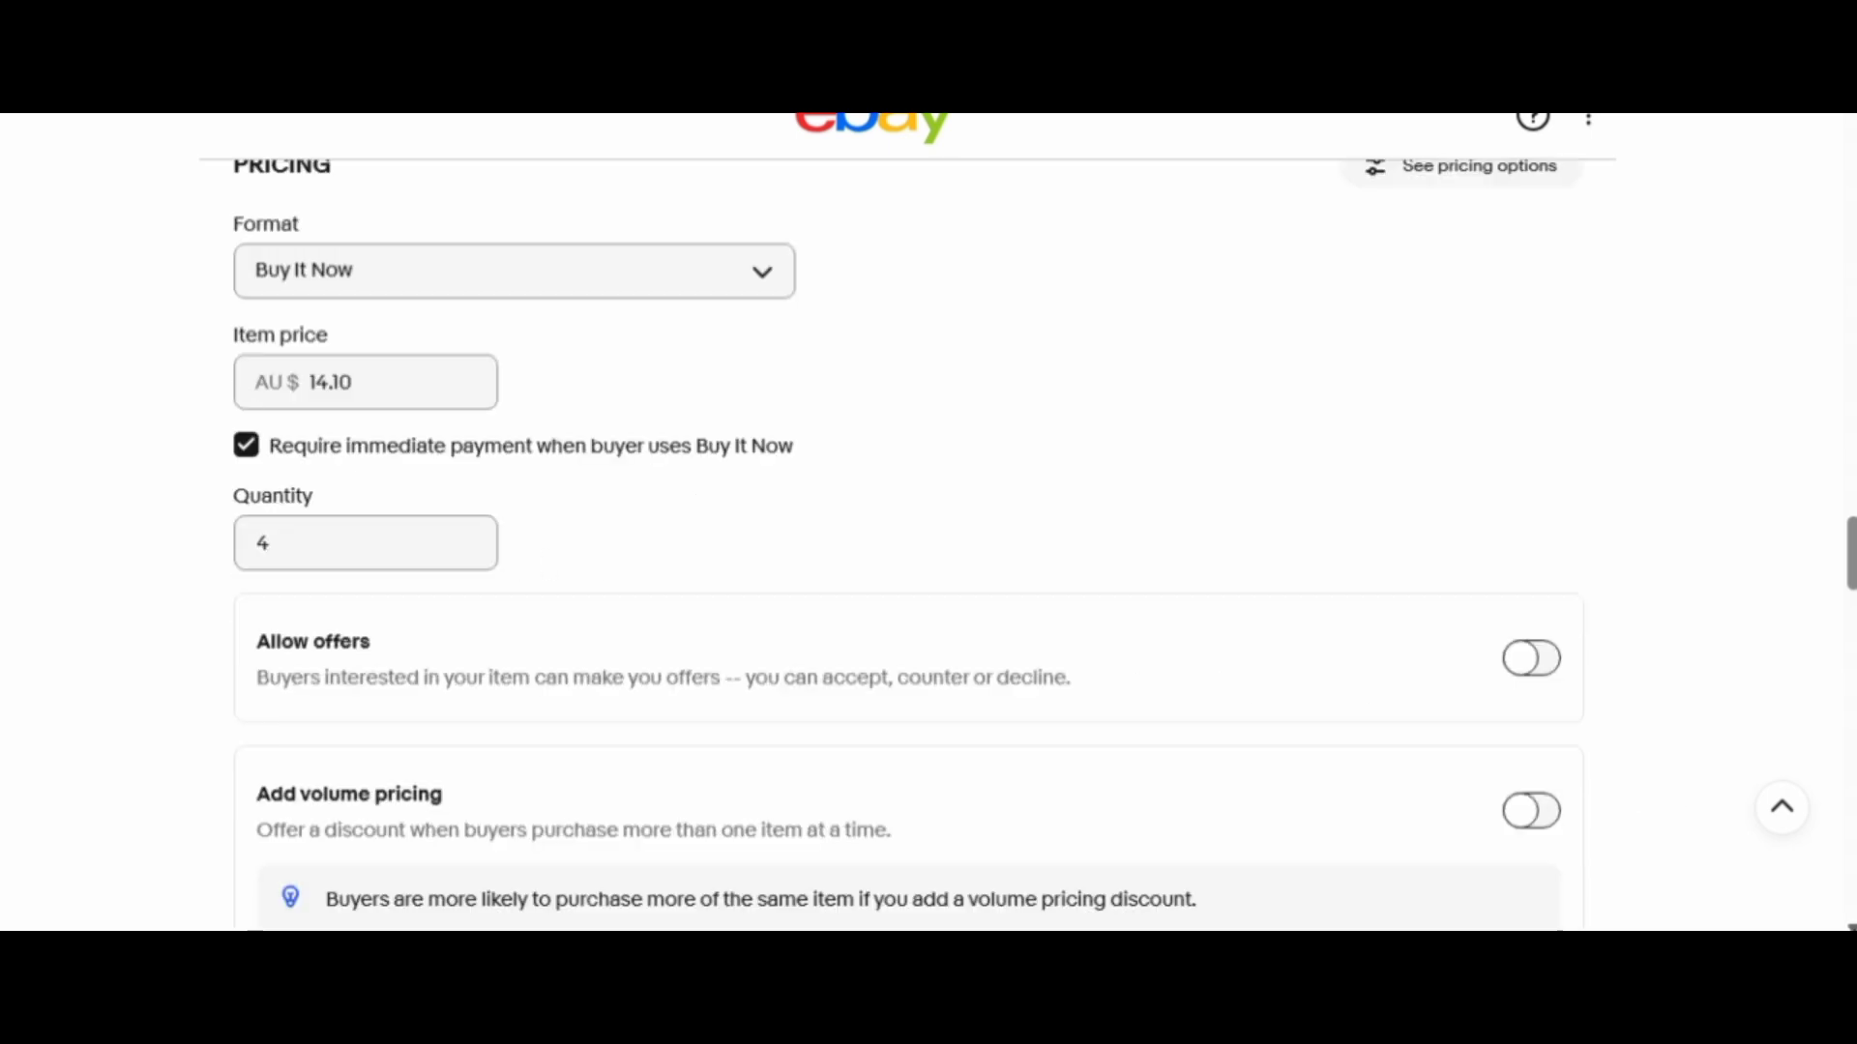
scroll(929, 537, down, 1)
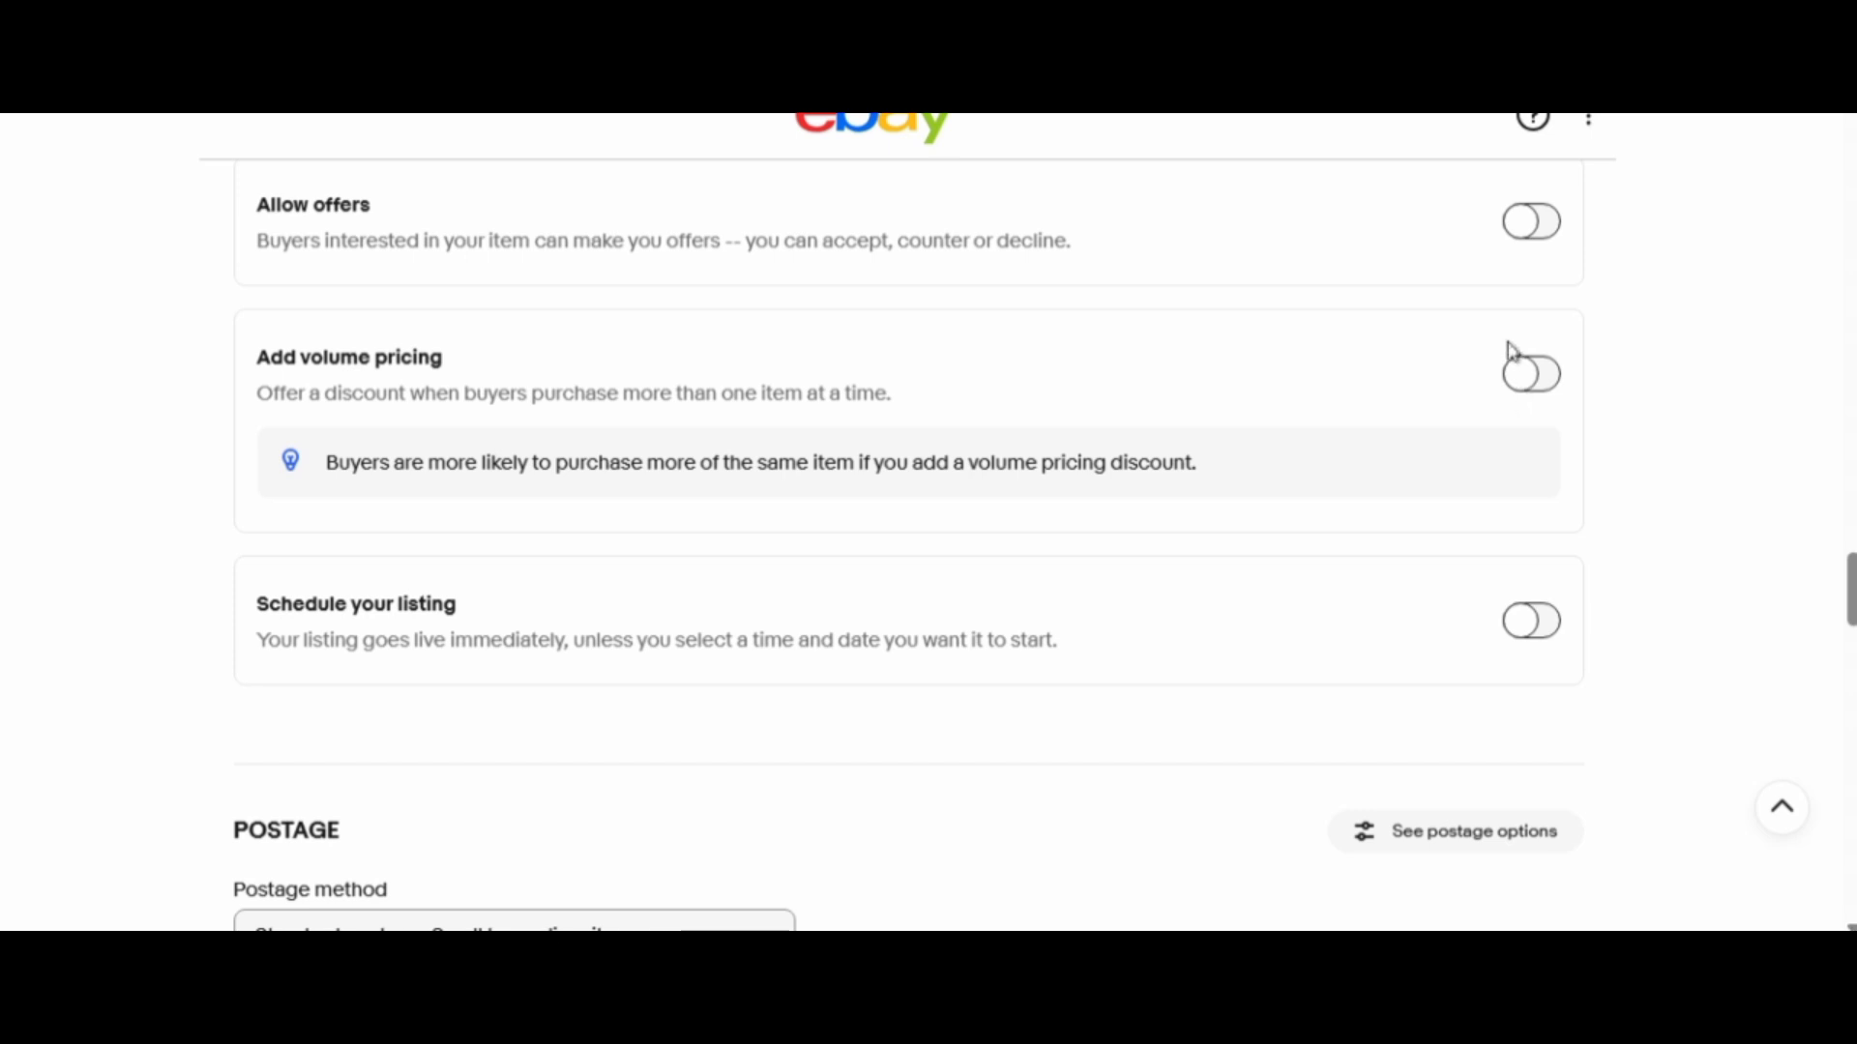
click(1555, 228)
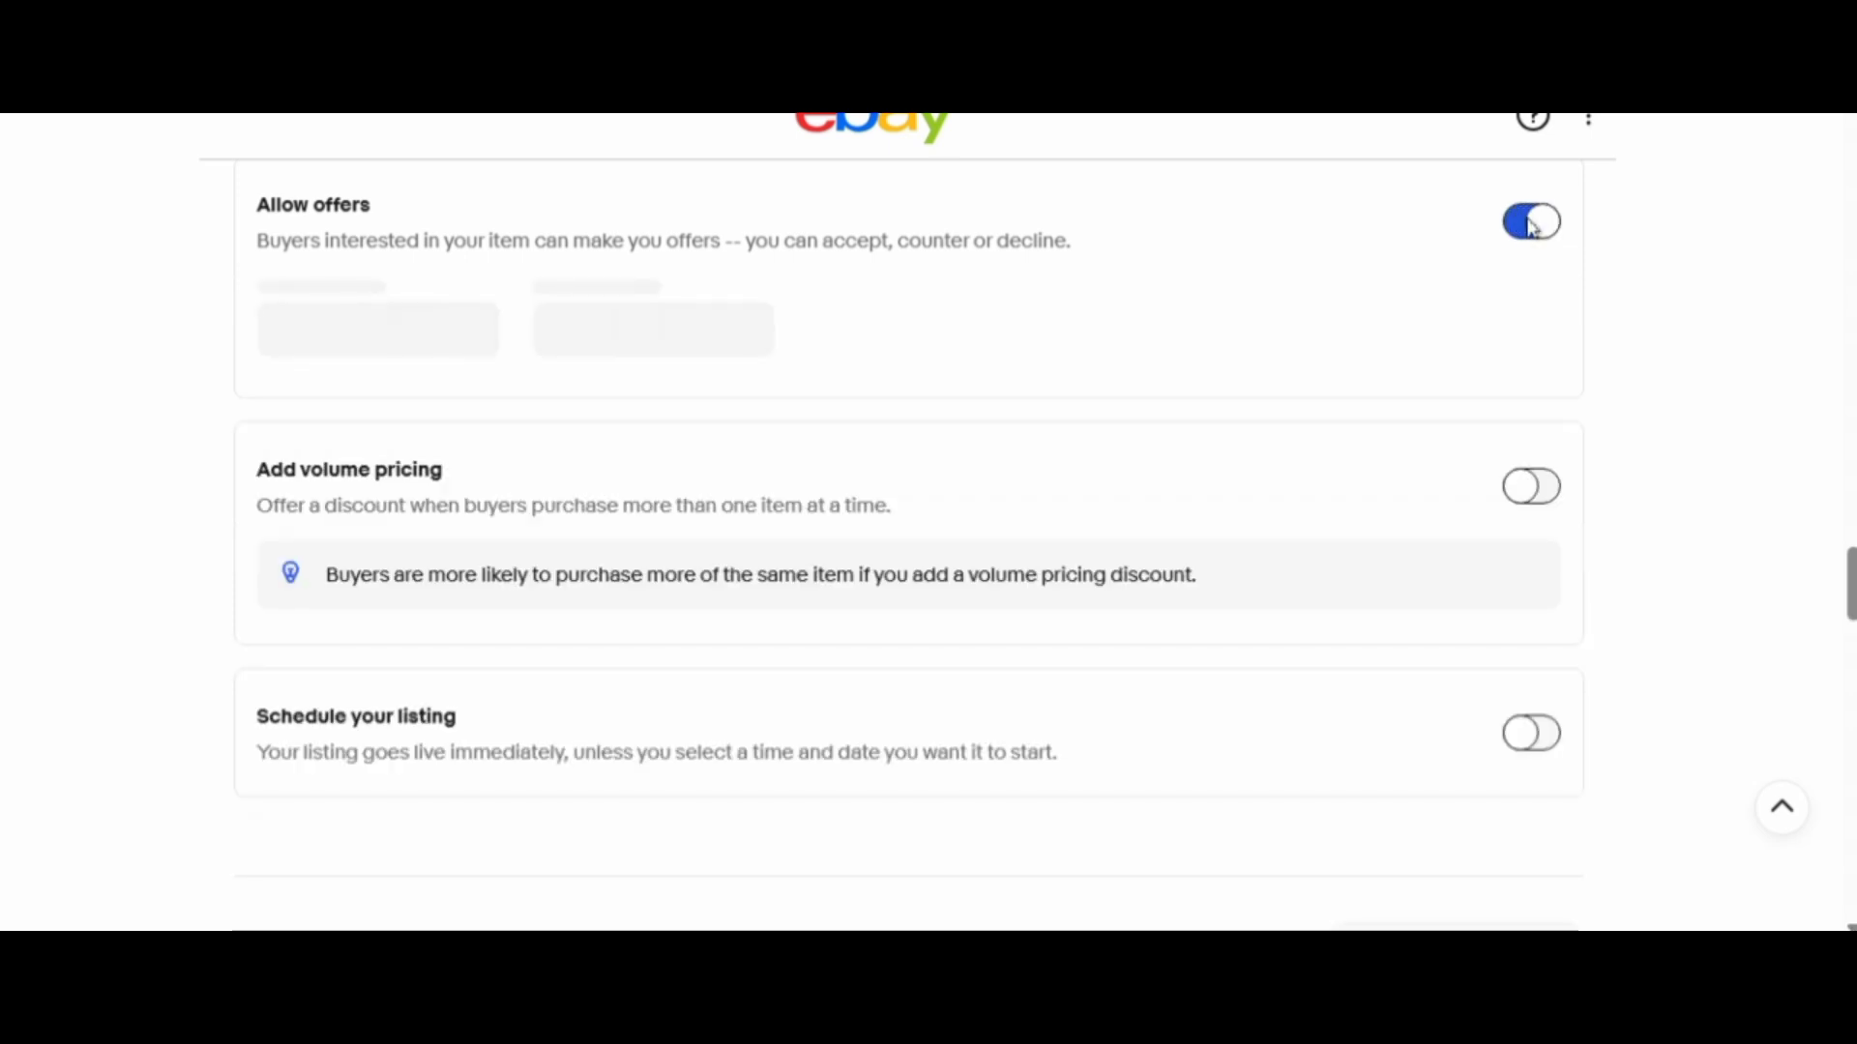
click(1516, 227)
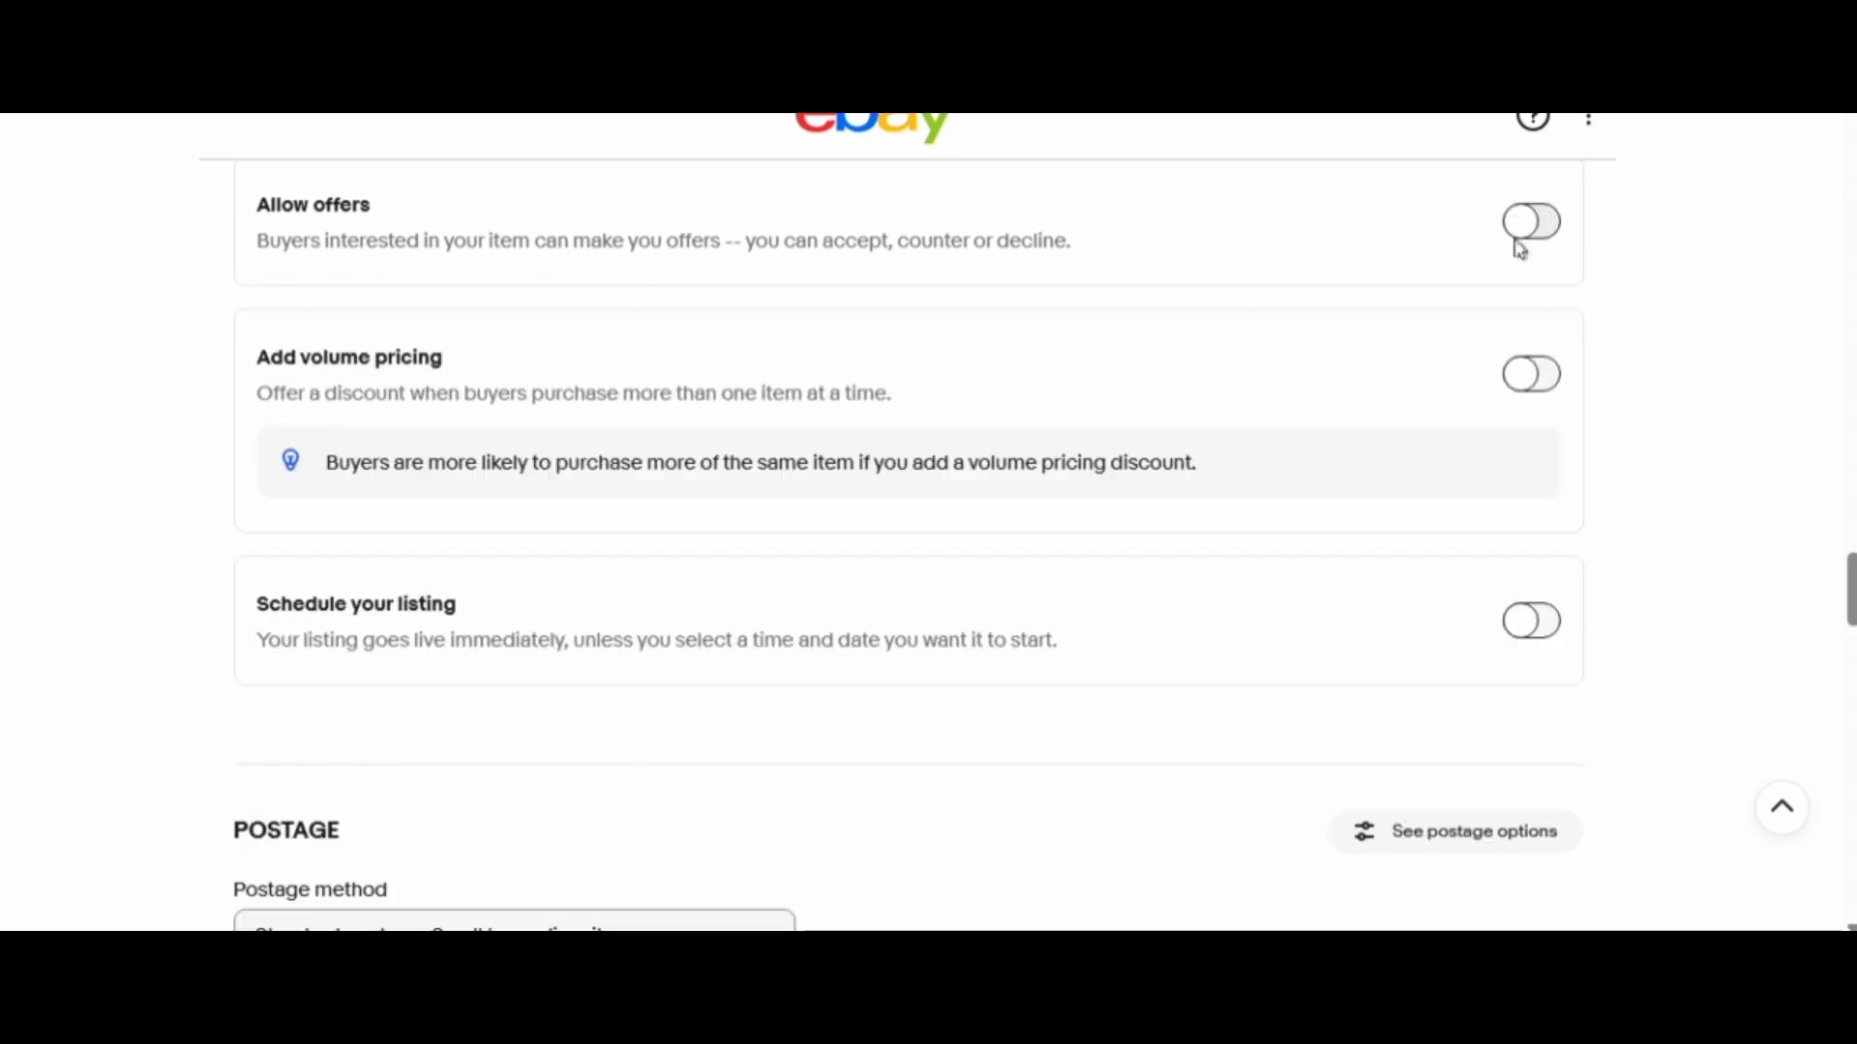
- Enable volume pricing with discounts of 2% for buying 2, 3% for buying 3 and 4% for 4 or more
click(1547, 382)
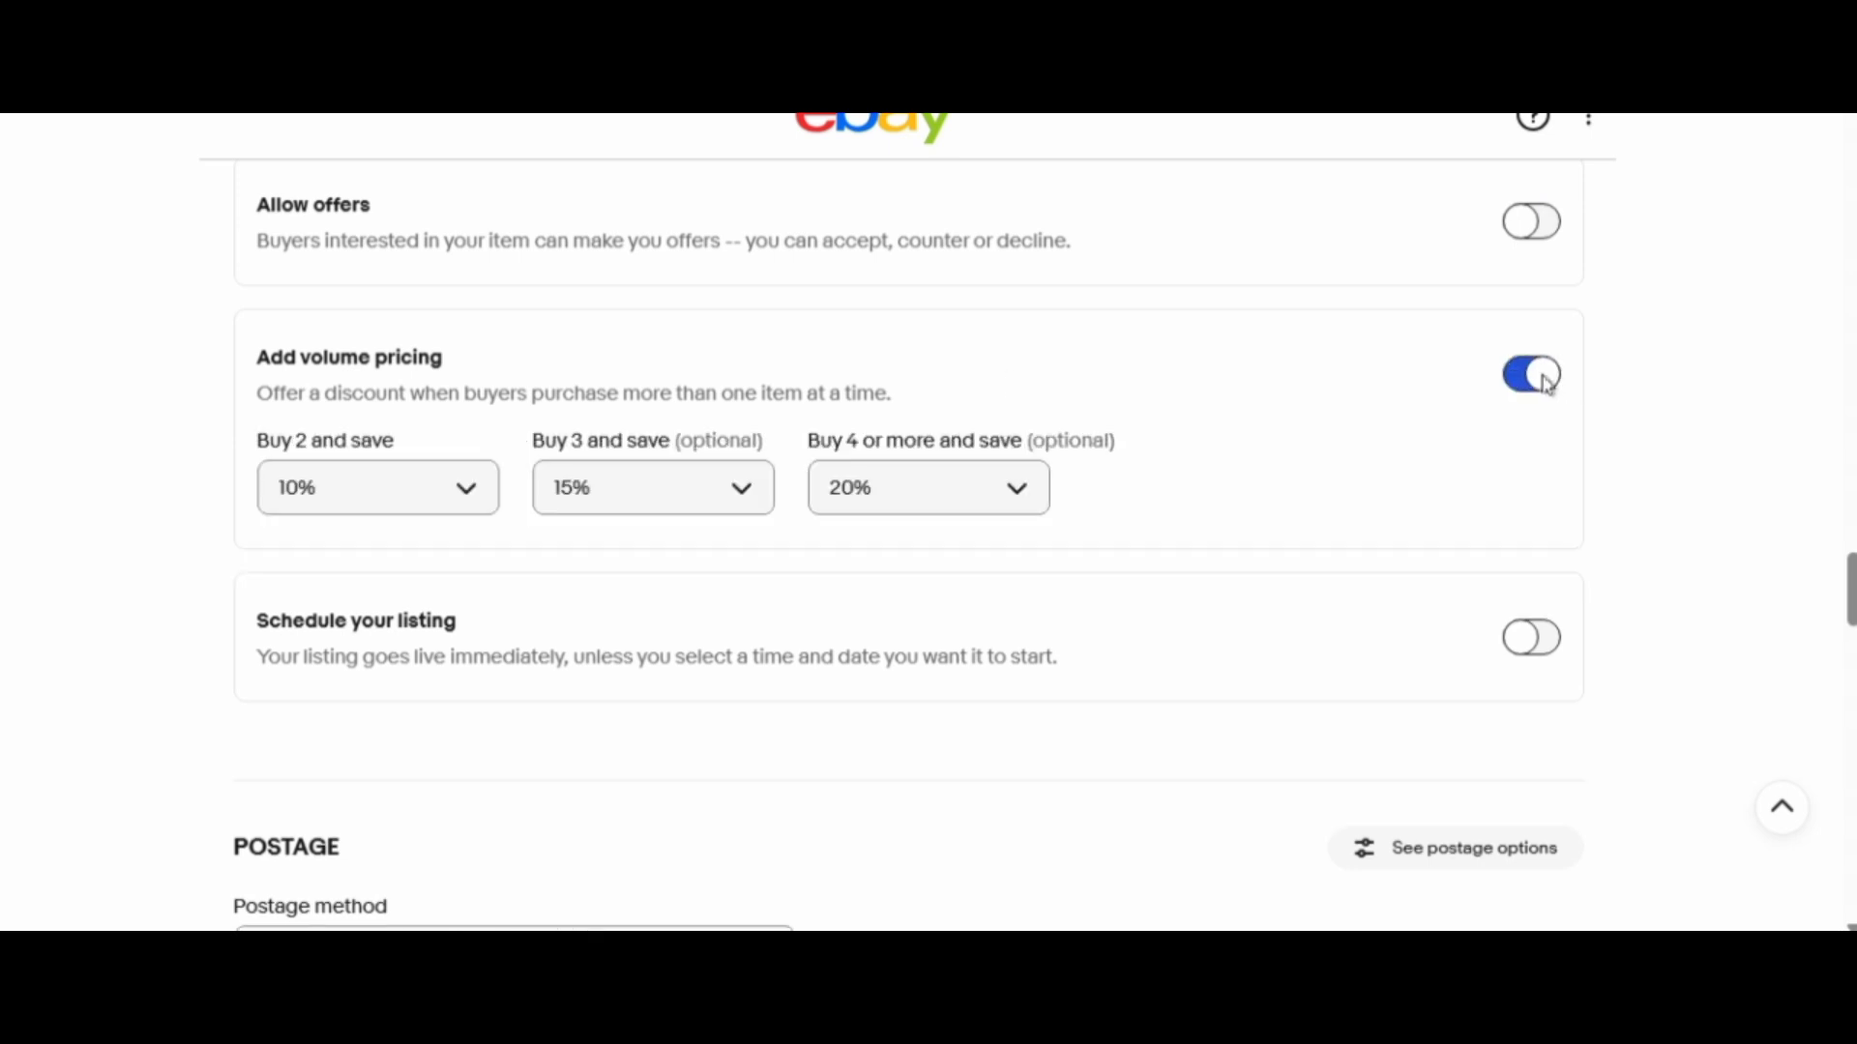
click(435, 496)
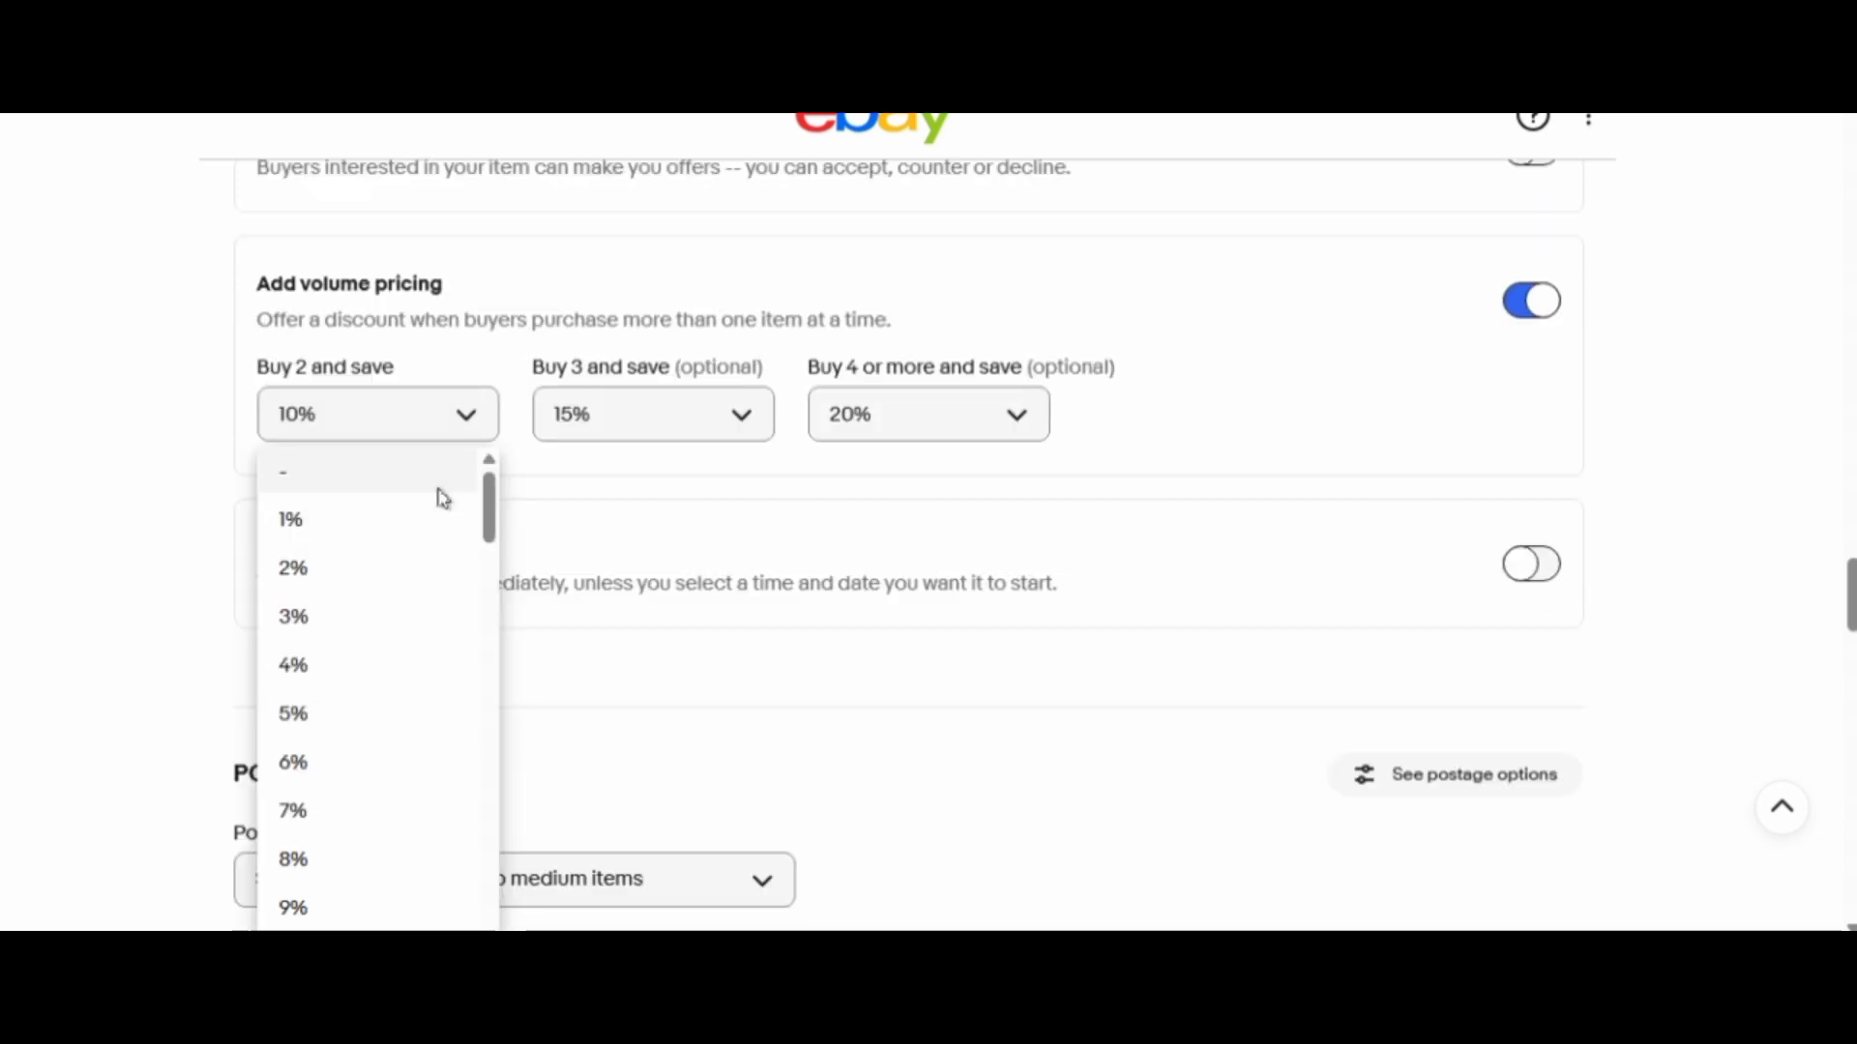
click(323, 574)
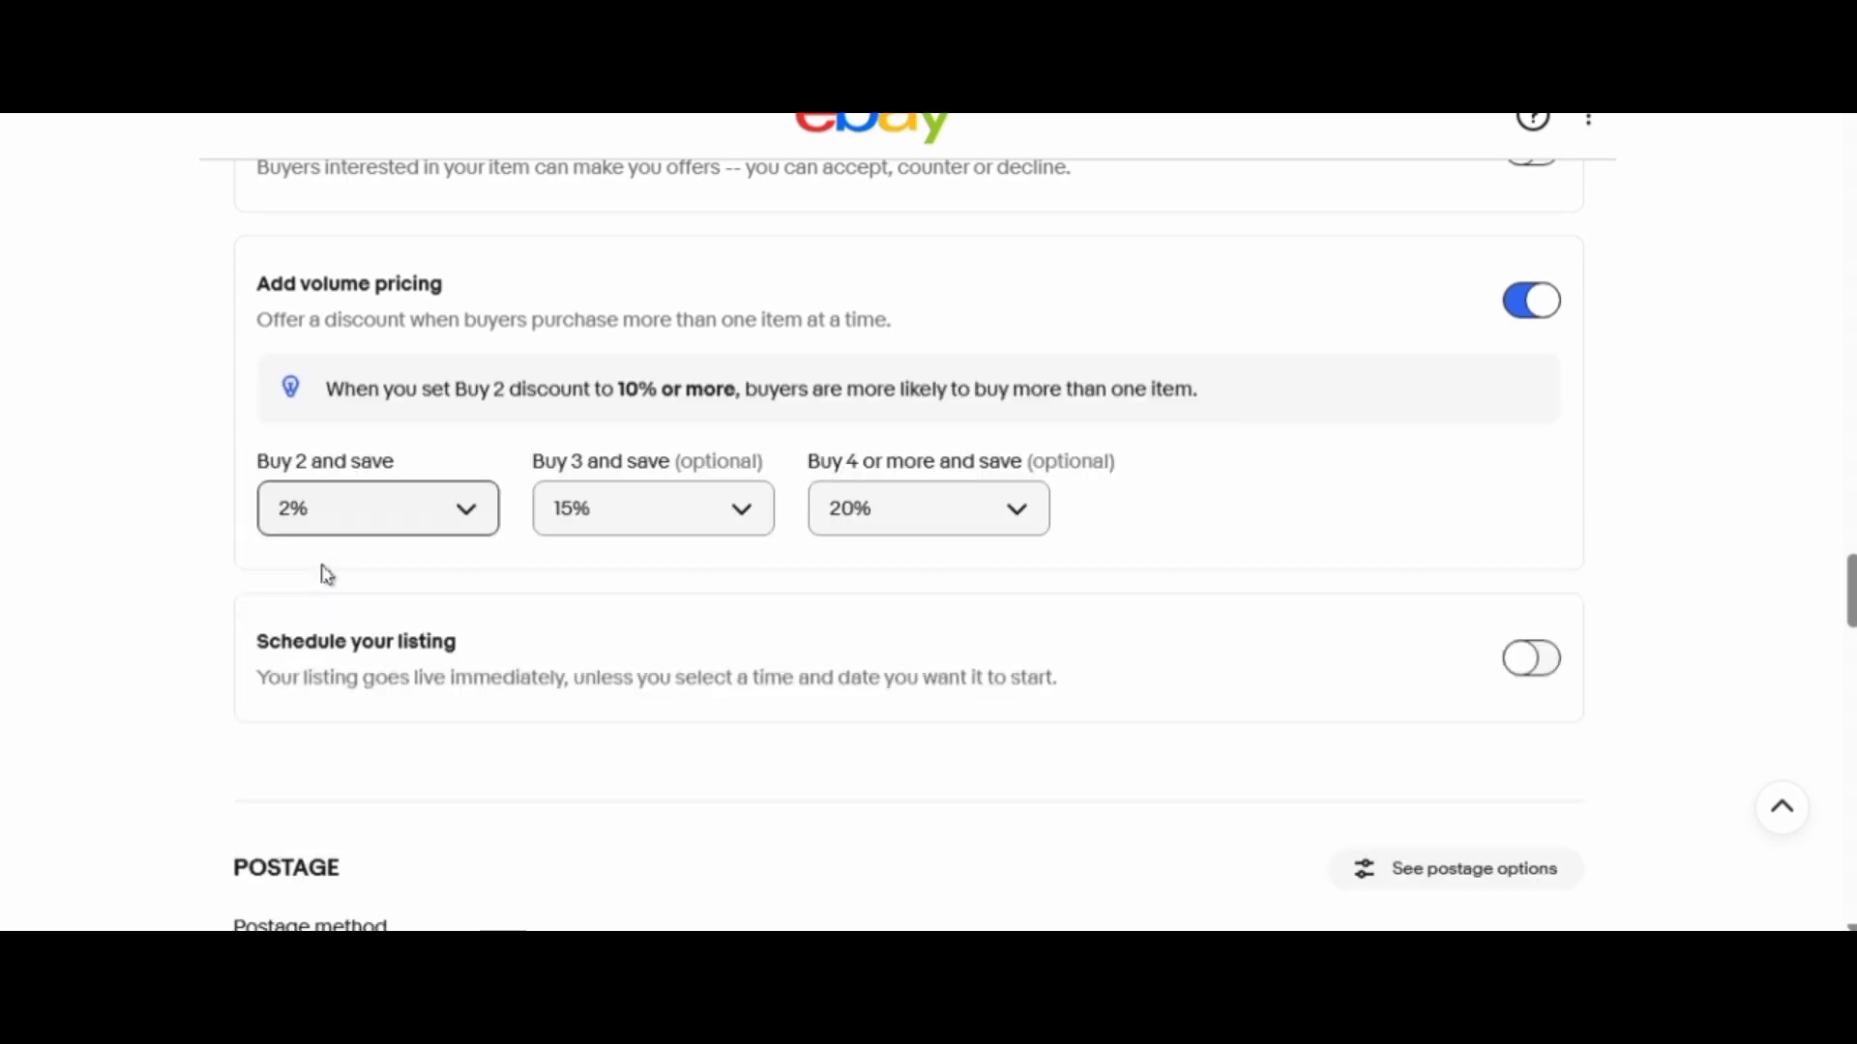
click(659, 523)
click(764, 464)
click(765, 464)
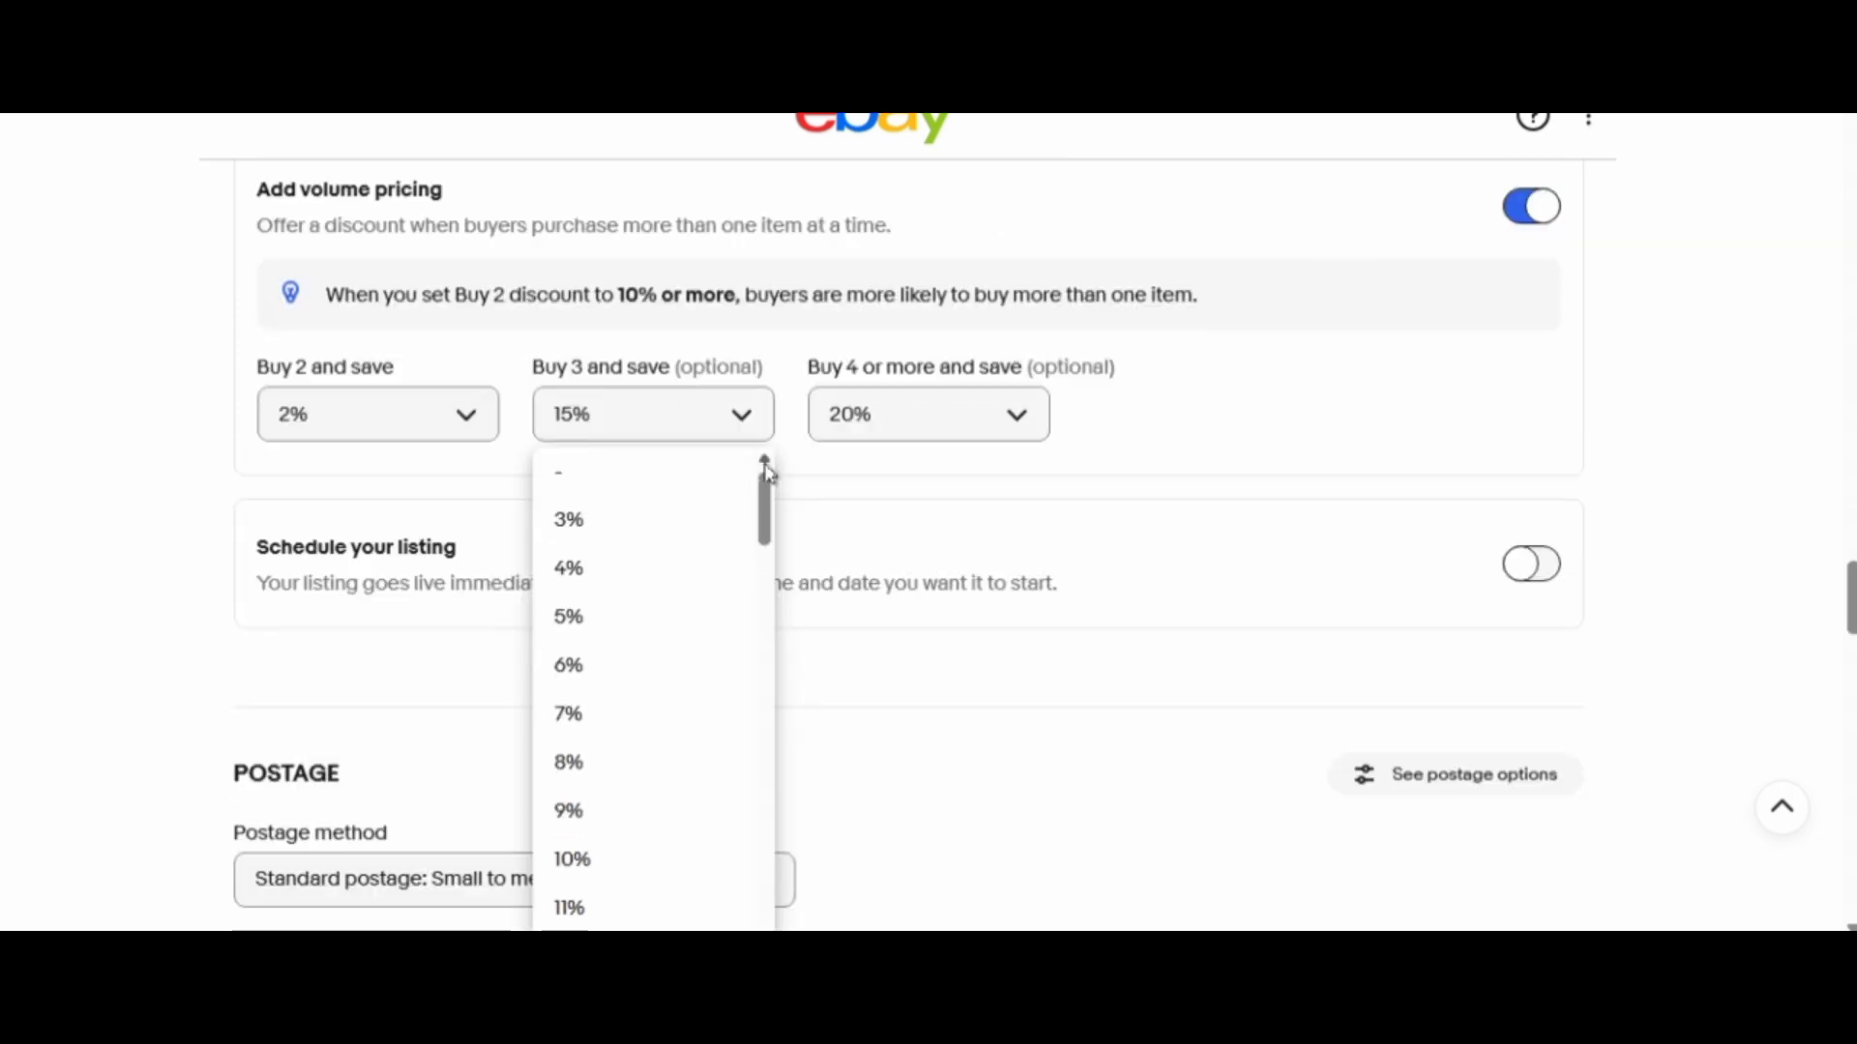
click(595, 524)
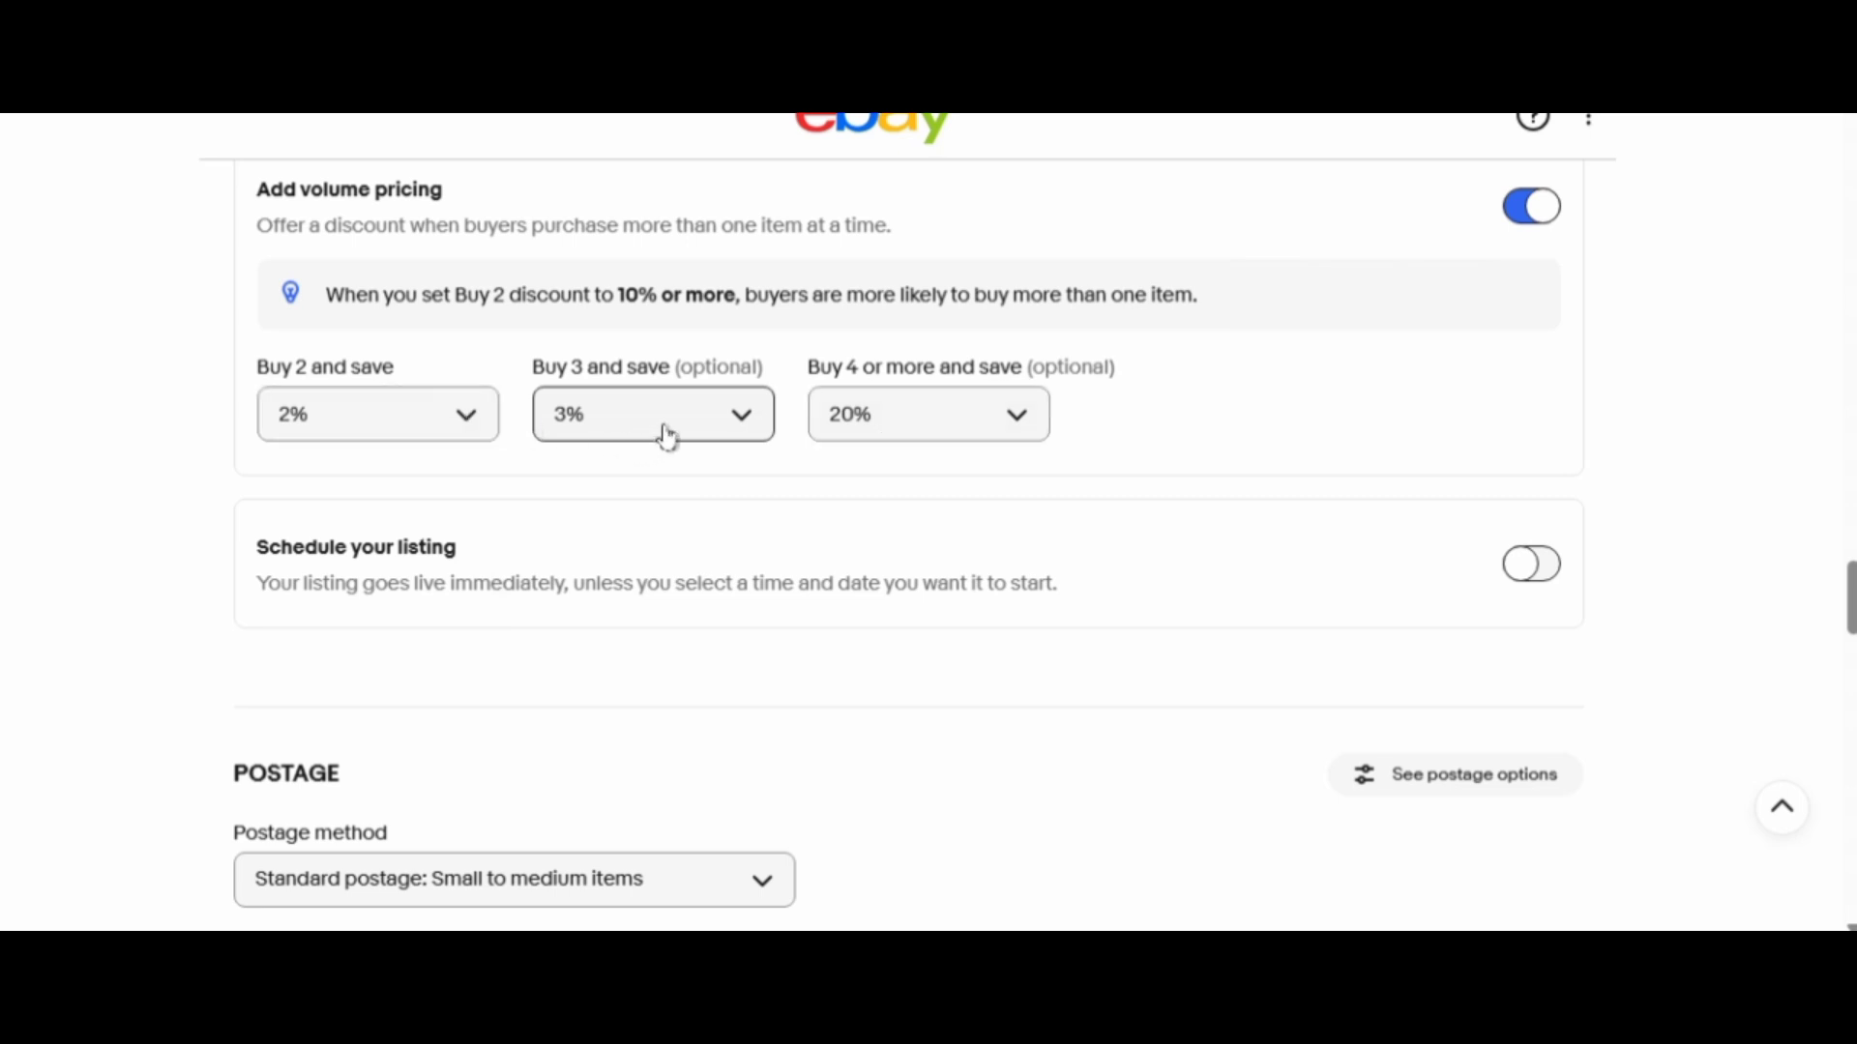
click(935, 430)
scroll(1036, 465, up, 3)
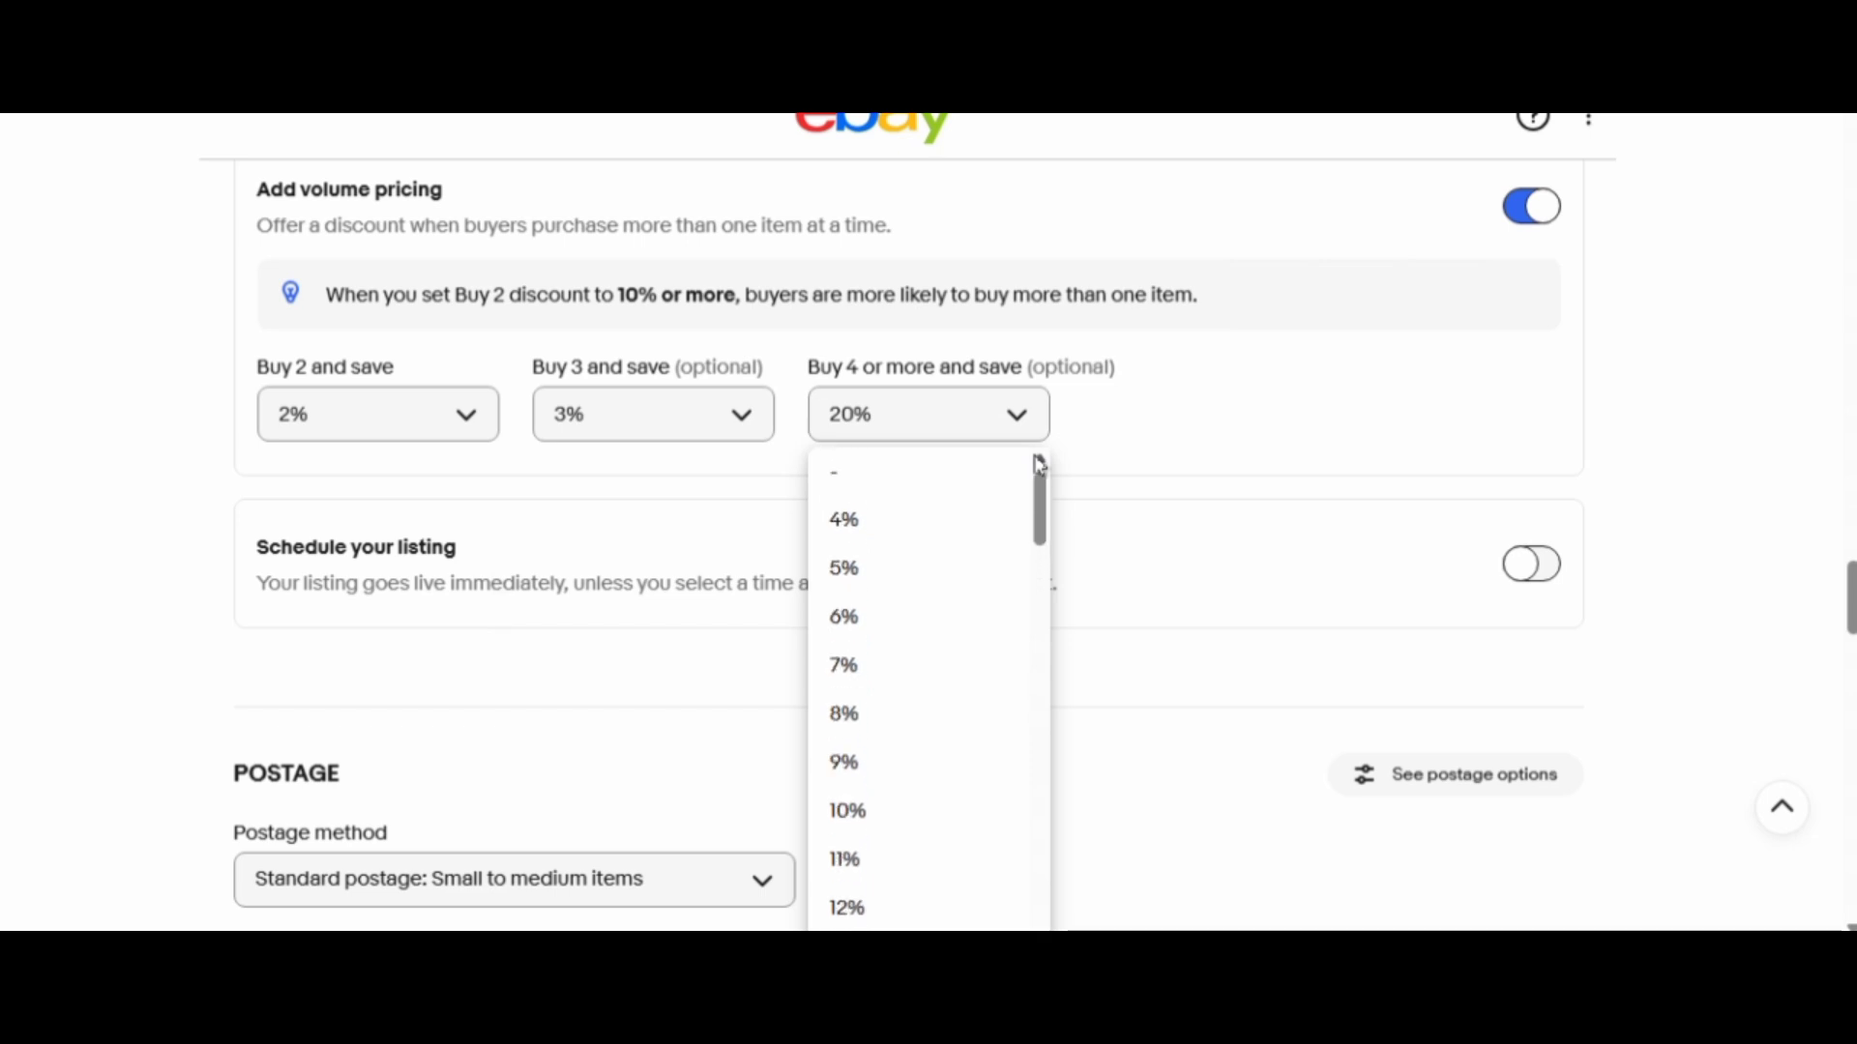
click(848, 521)
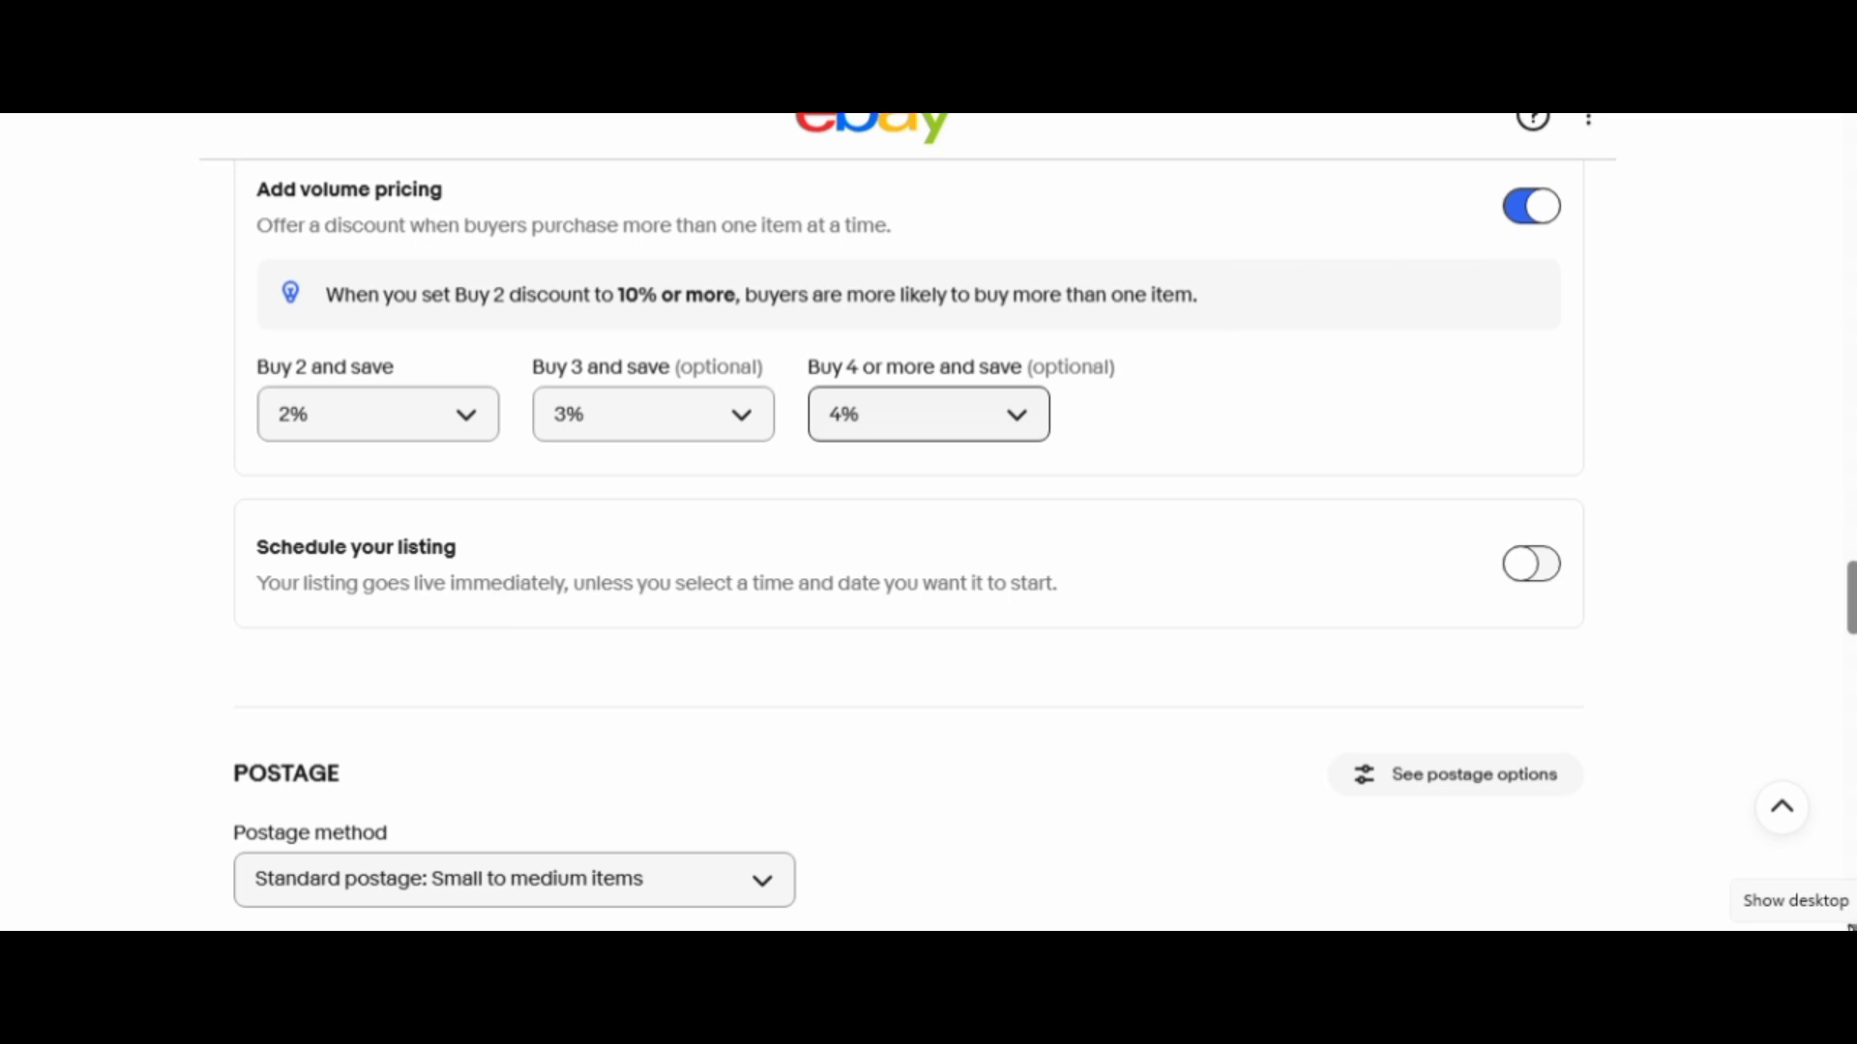
- Offer free domestic postage and change the cost type to Flat rate: Same cost regardless of buyer location
drag(1852, 619, 1851, 688)
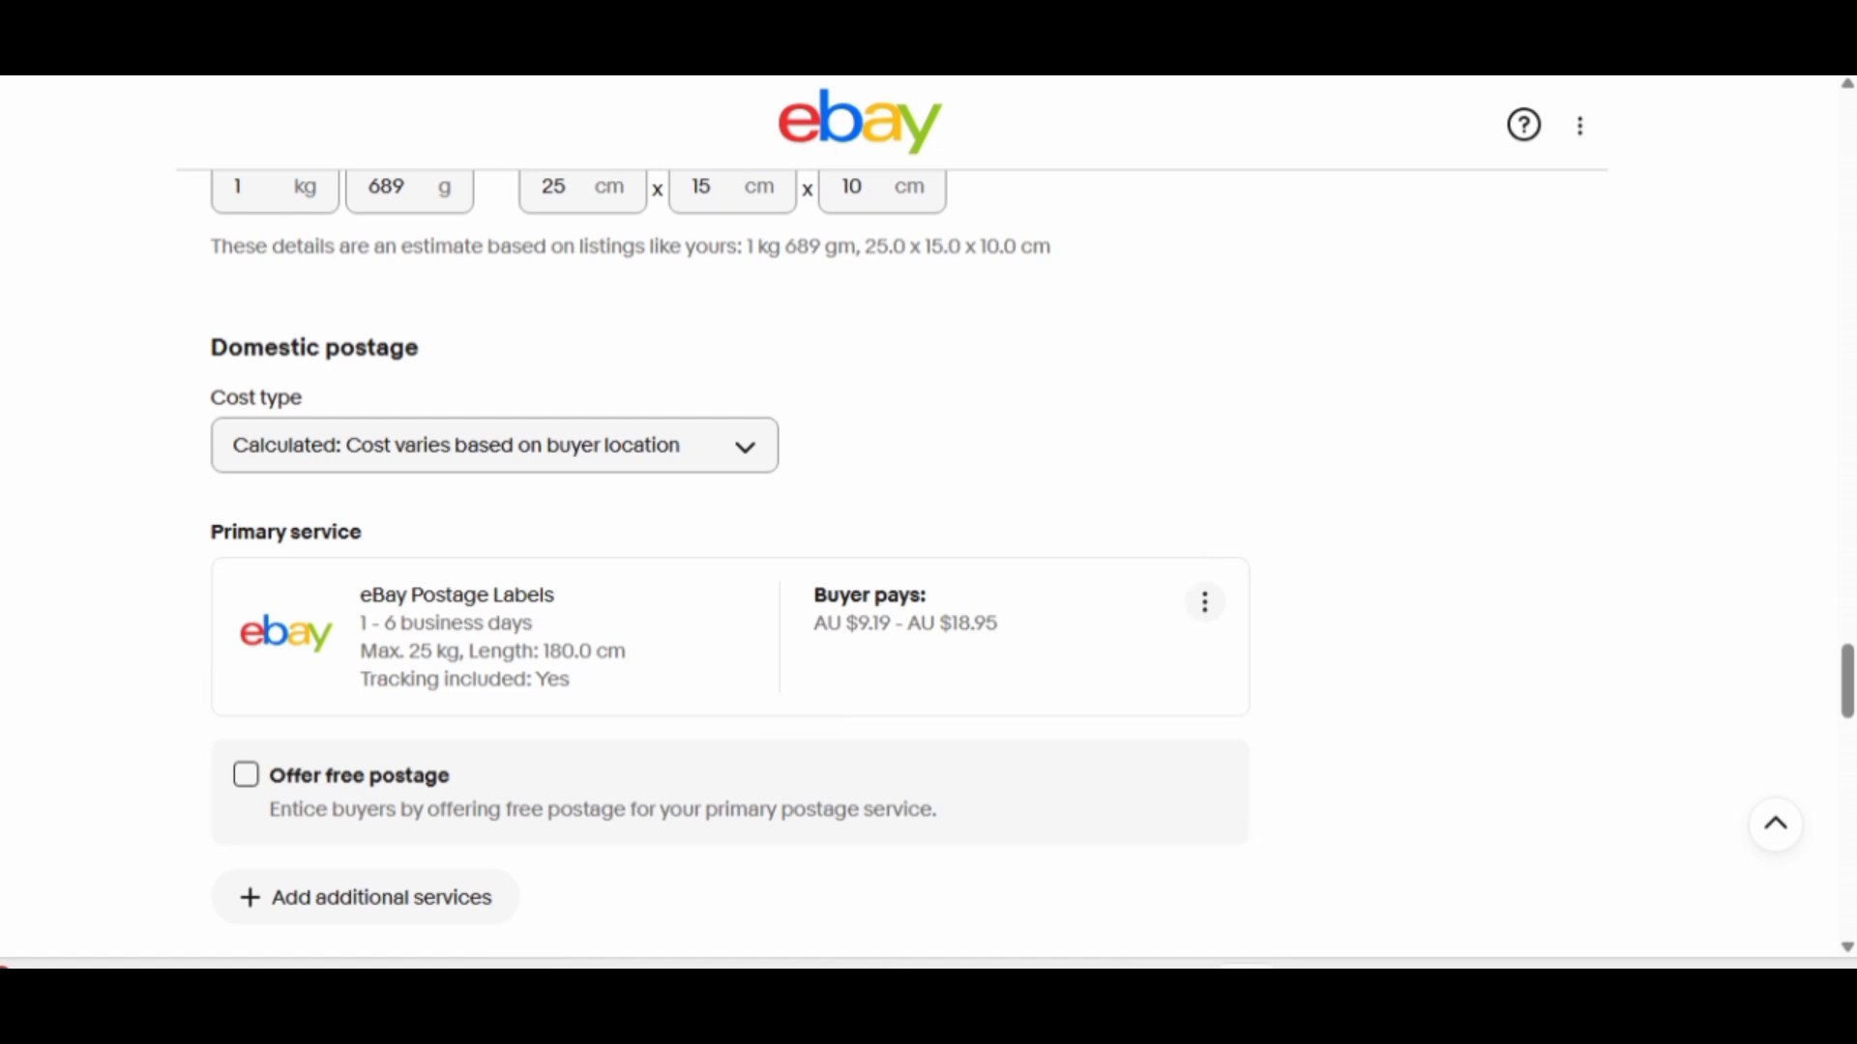
click(251, 776)
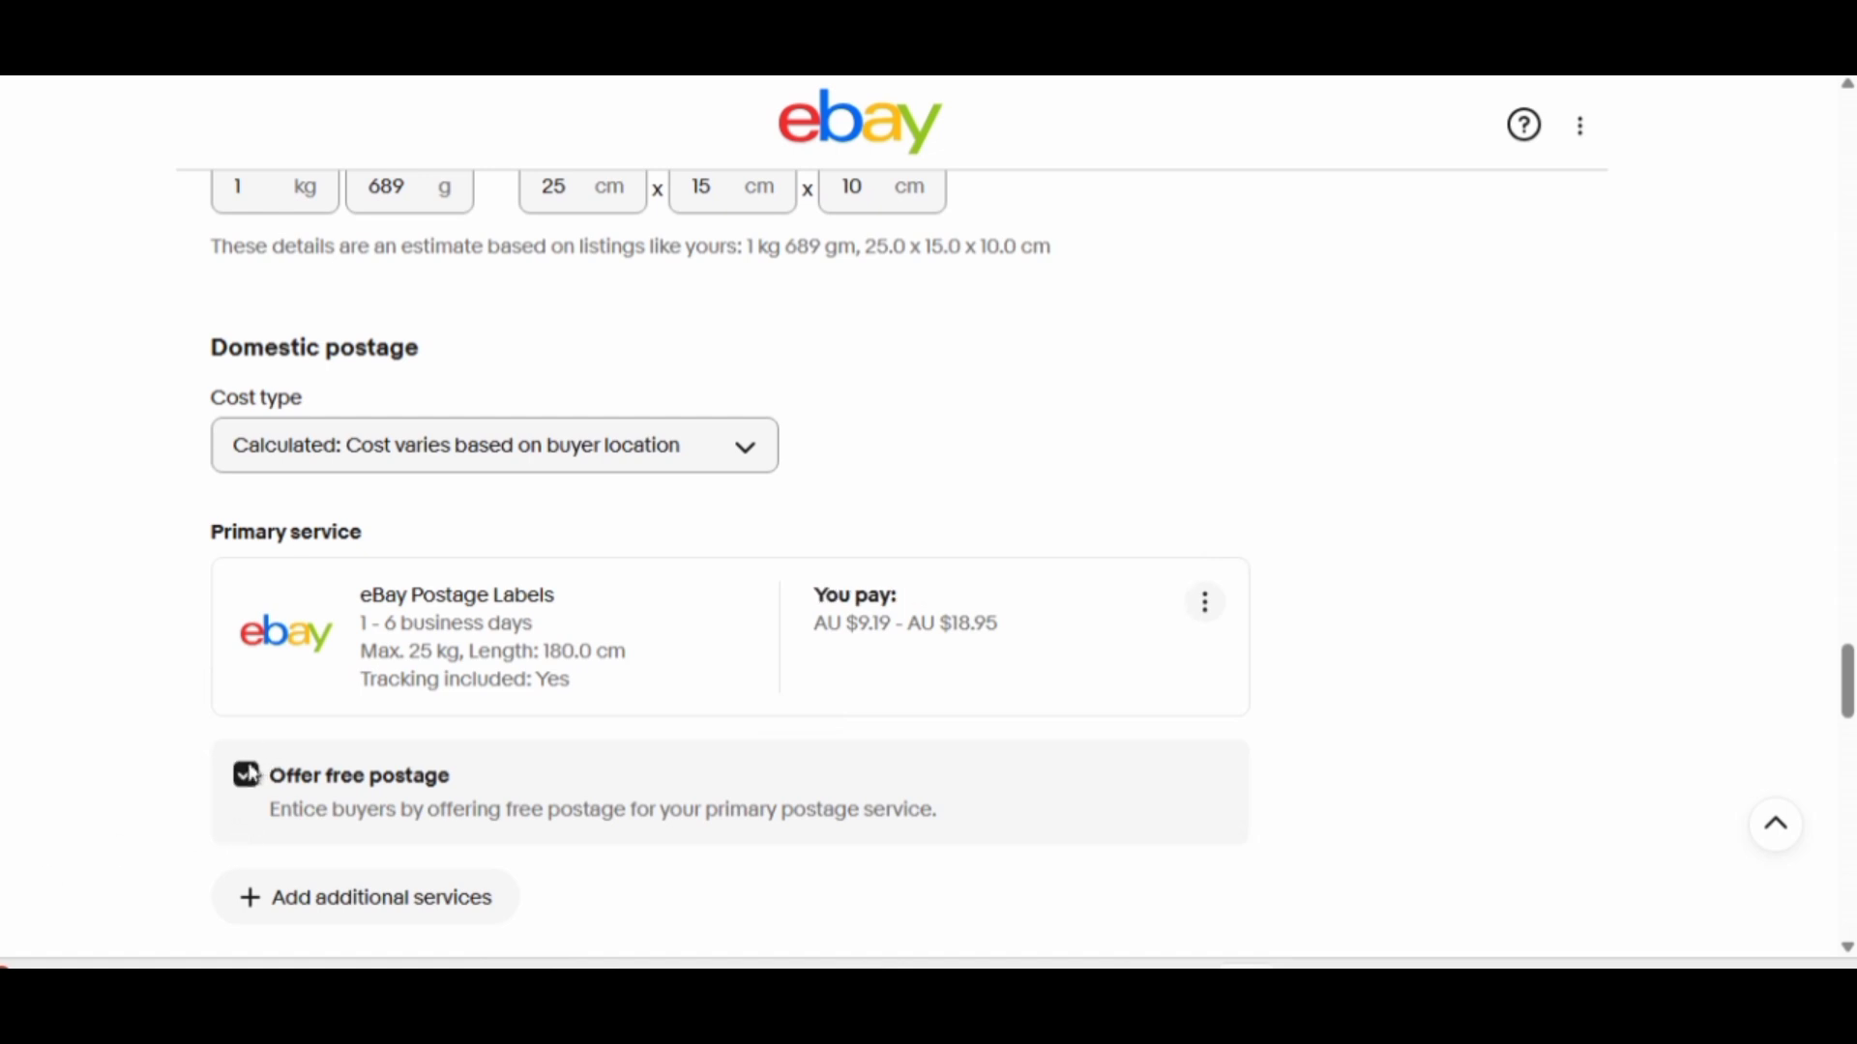
click(609, 447)
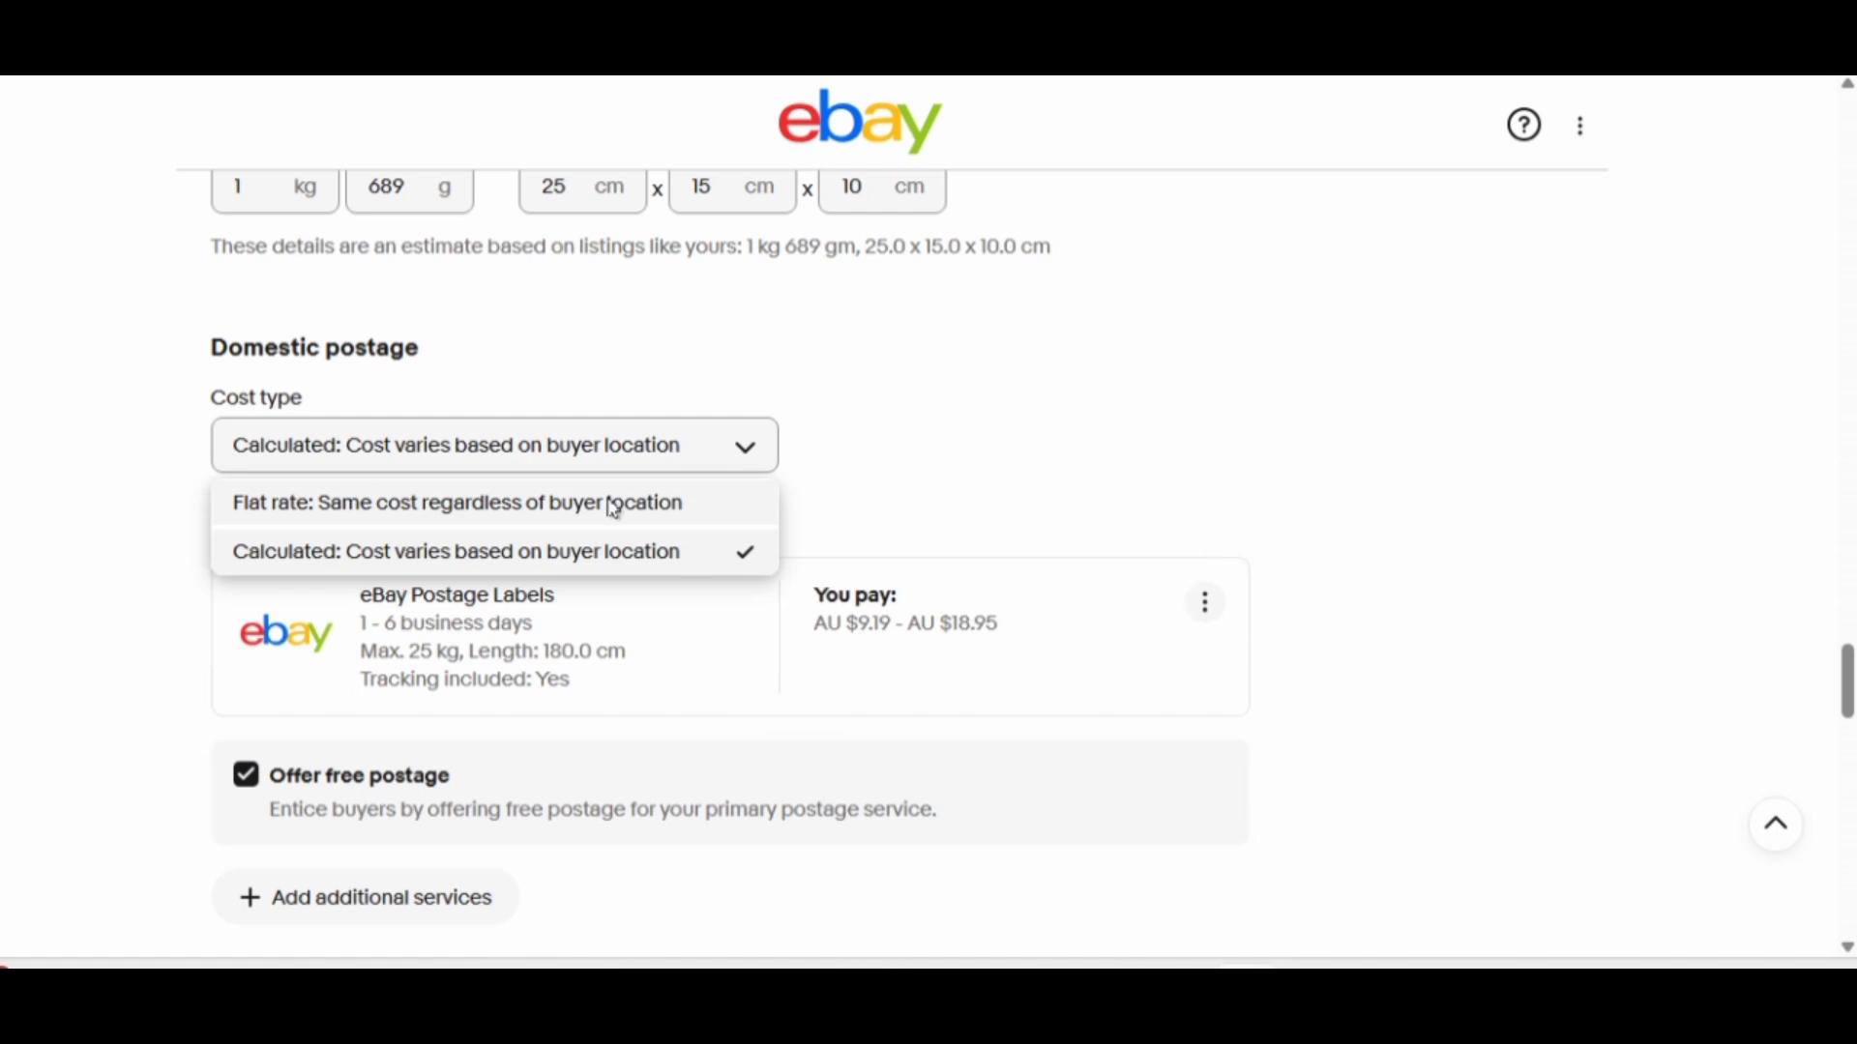
click(614, 510)
- Review the remaining postage settings, including the rate table, local pickup, and the handling and returns preferences
scroll(1847, 953, down, 3)
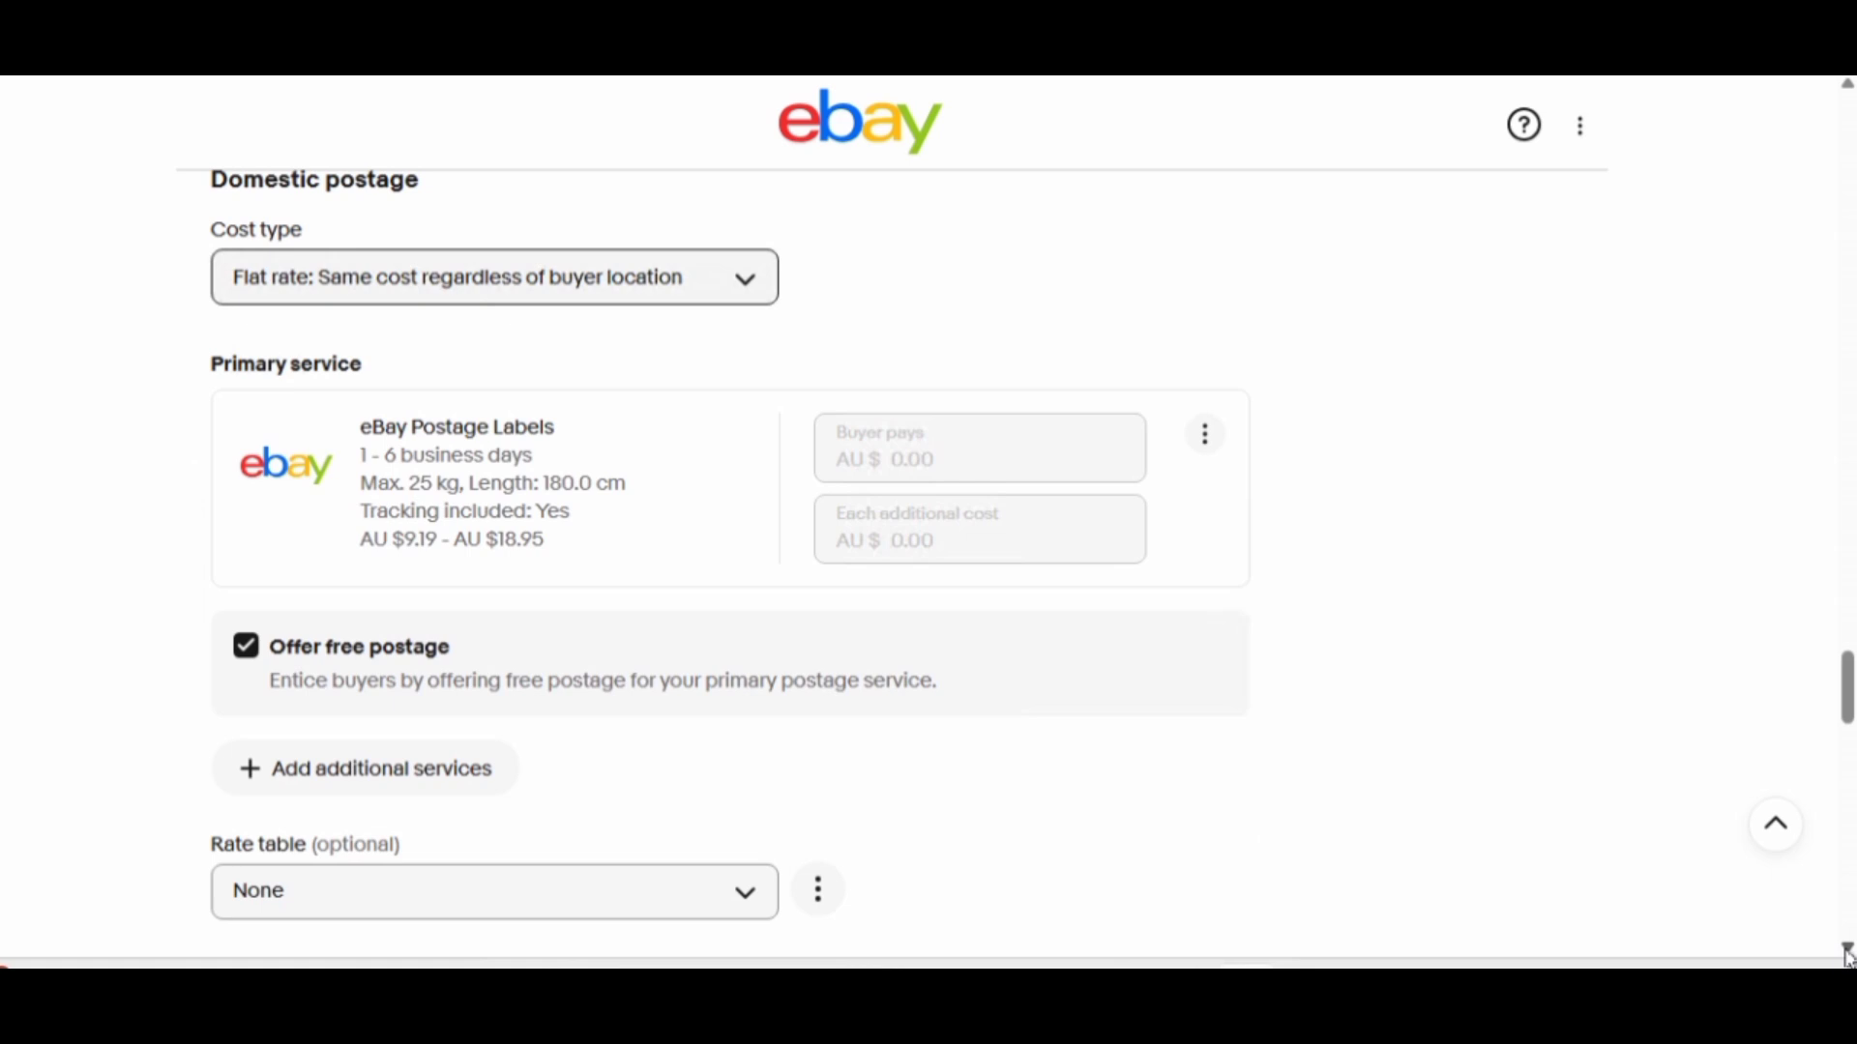
scroll(1847, 958, down, 3)
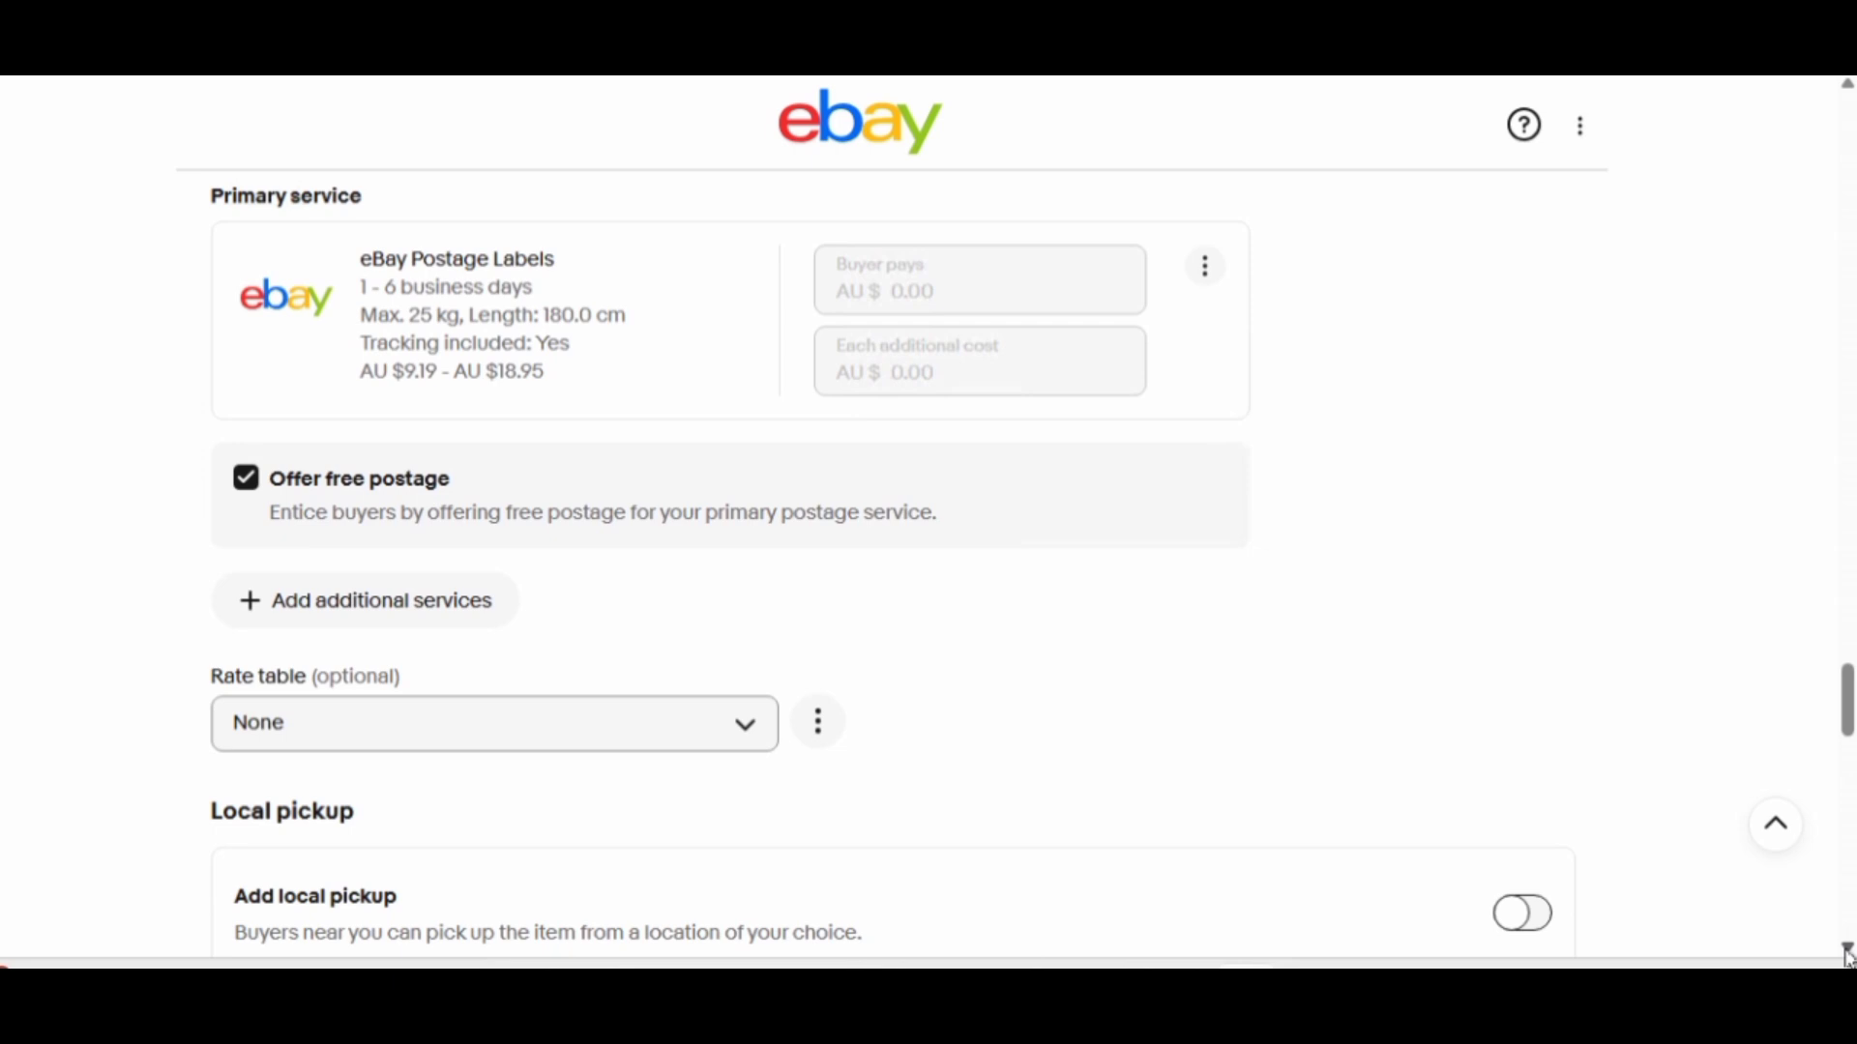
scroll(1847, 960, down, 5)
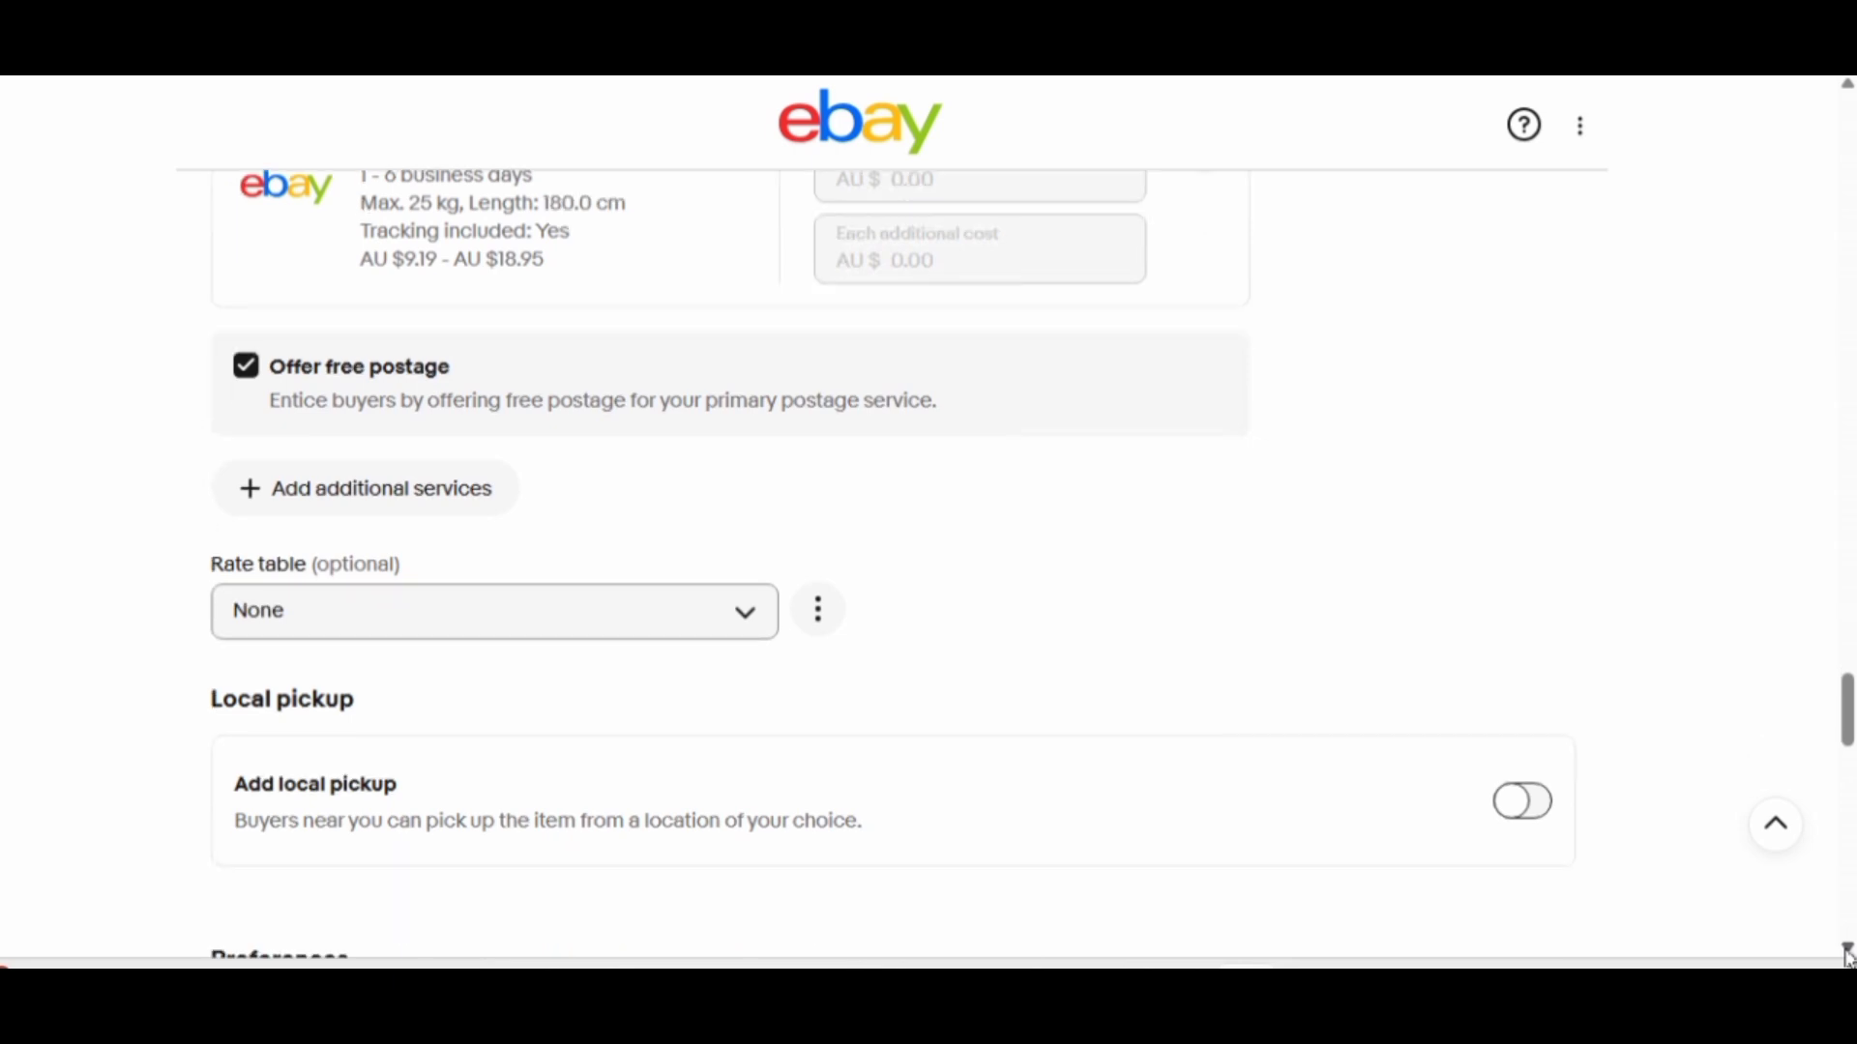
scroll(1847, 960, down, 1)
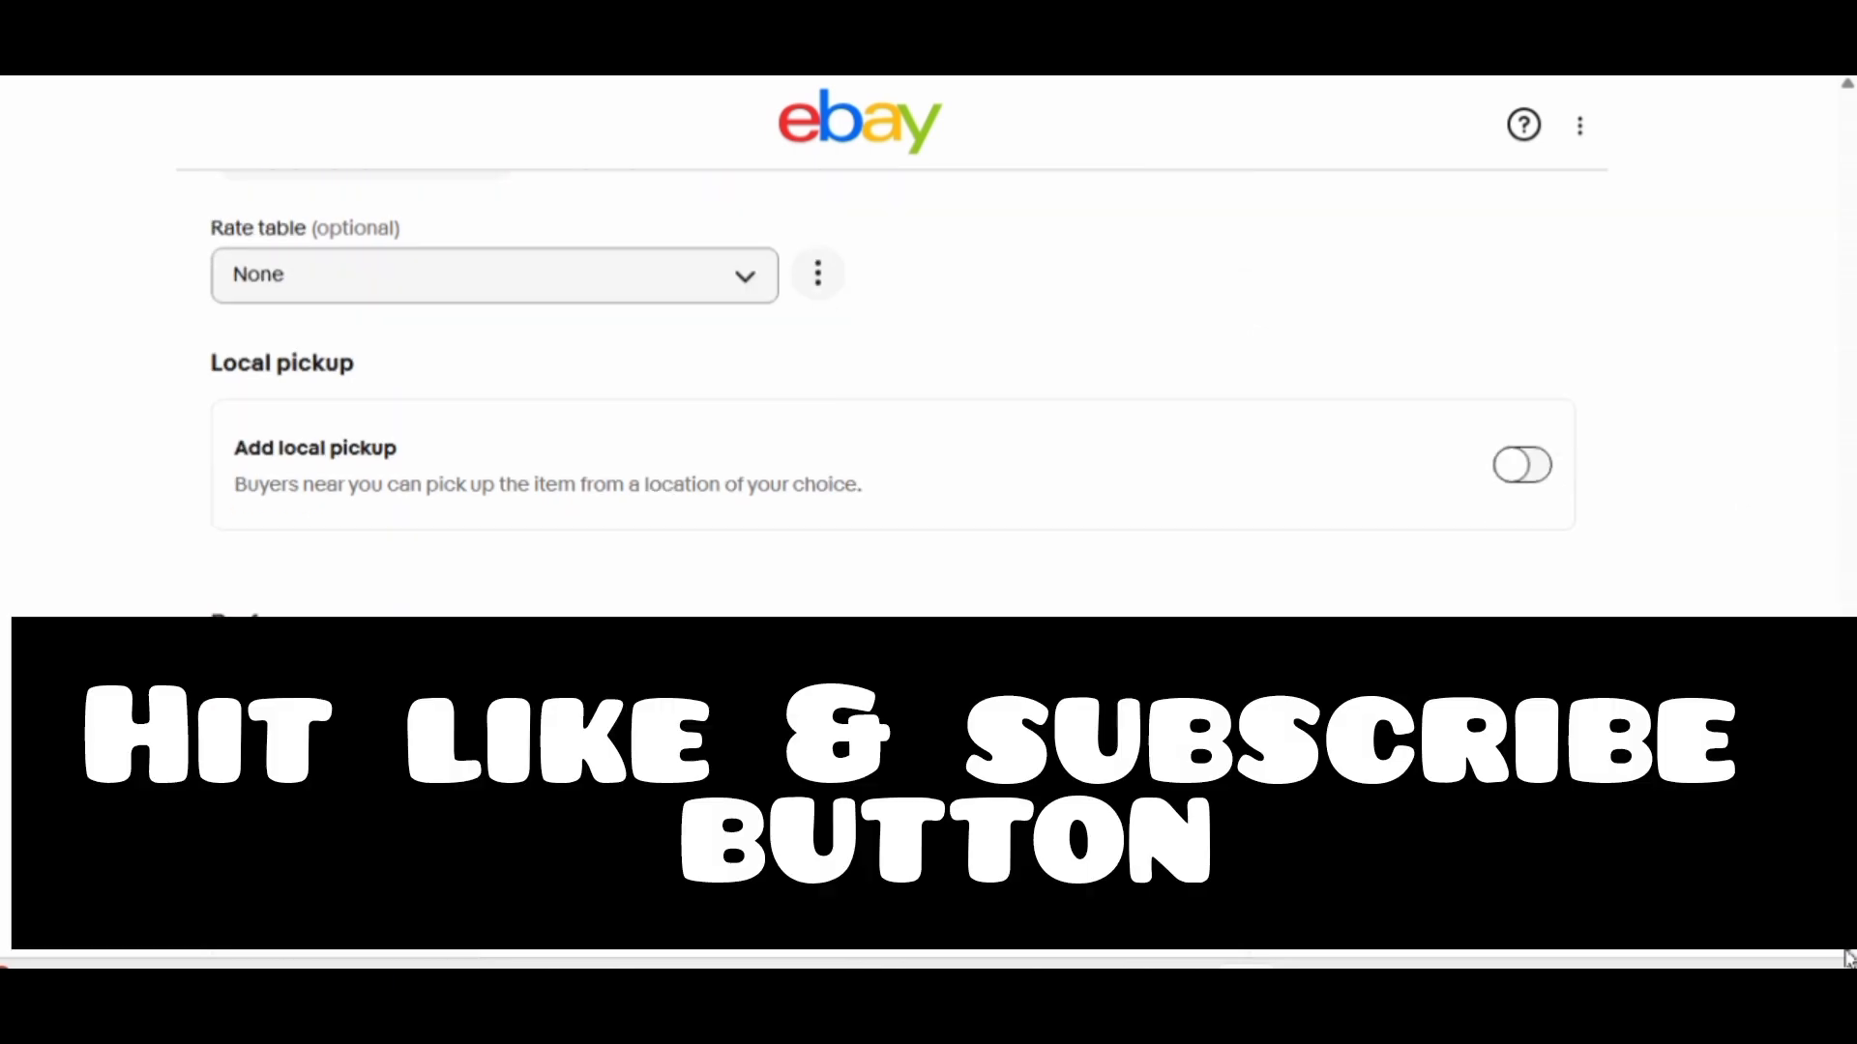
scroll(1847, 958, down, 2)
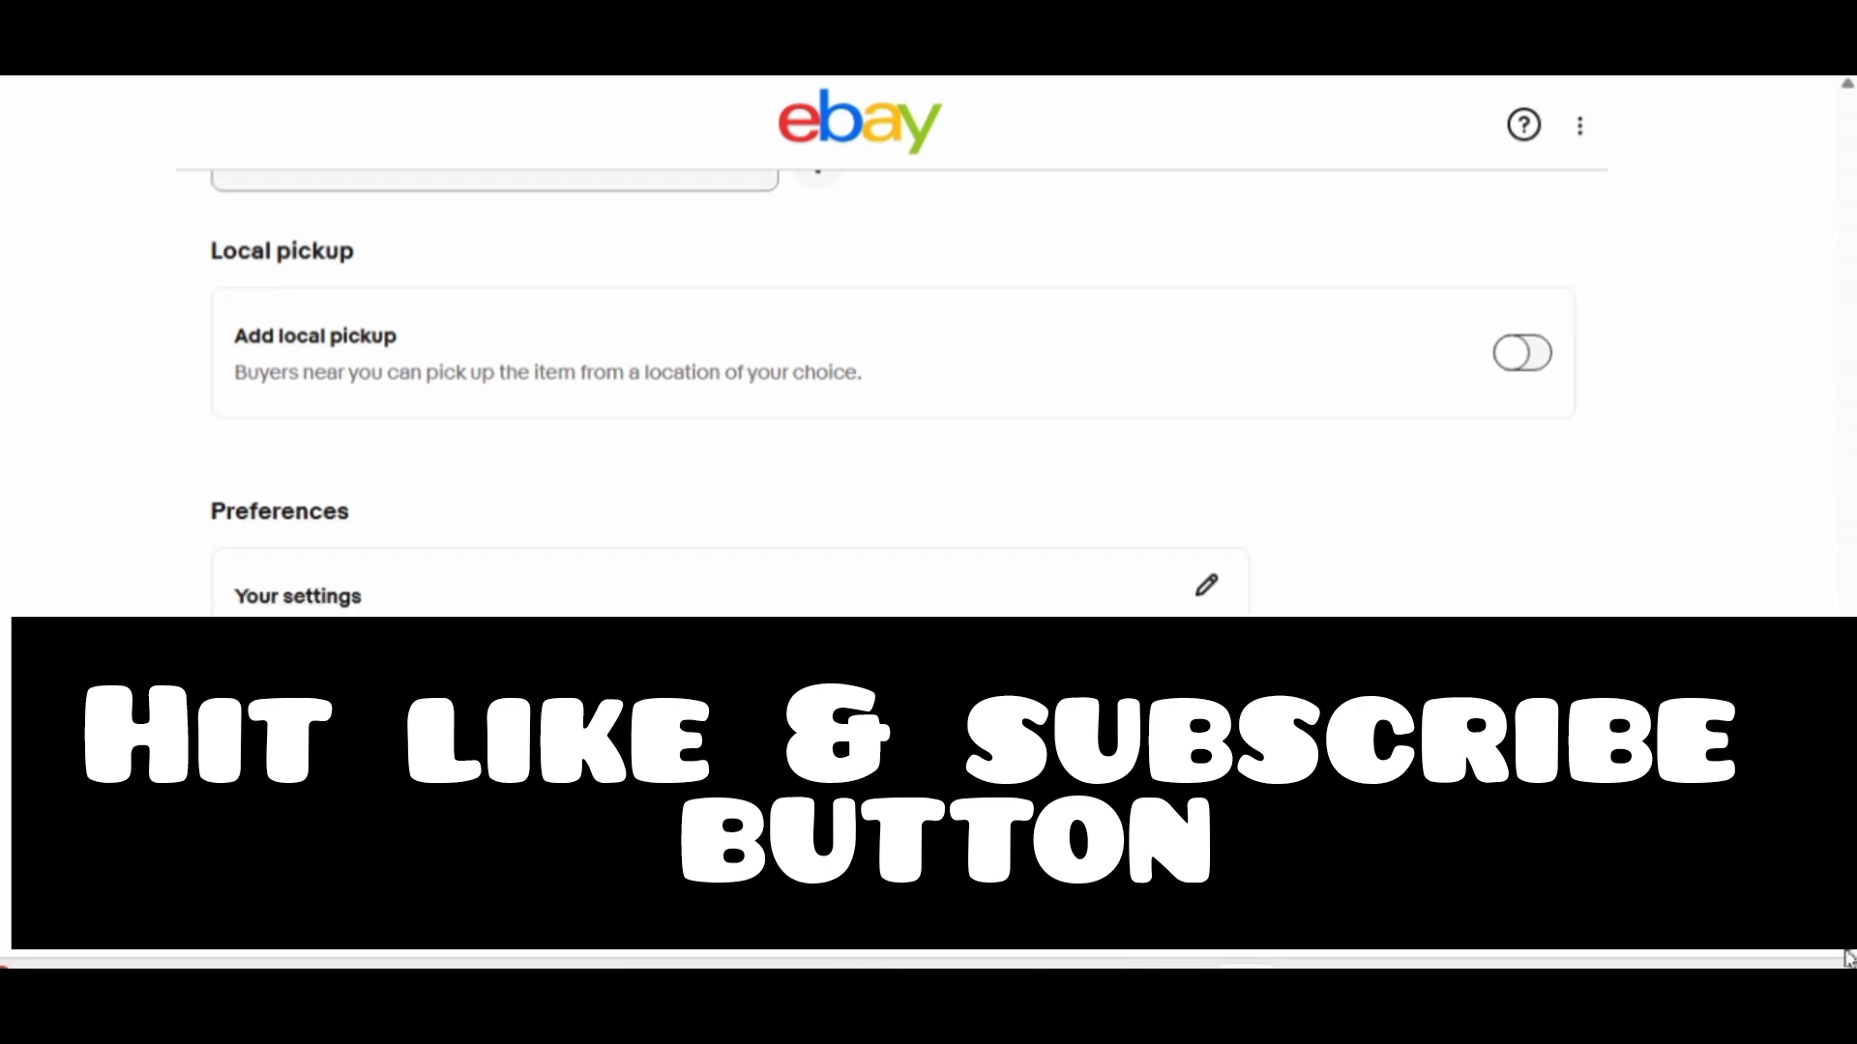
scroll(1847, 959, down, 1)
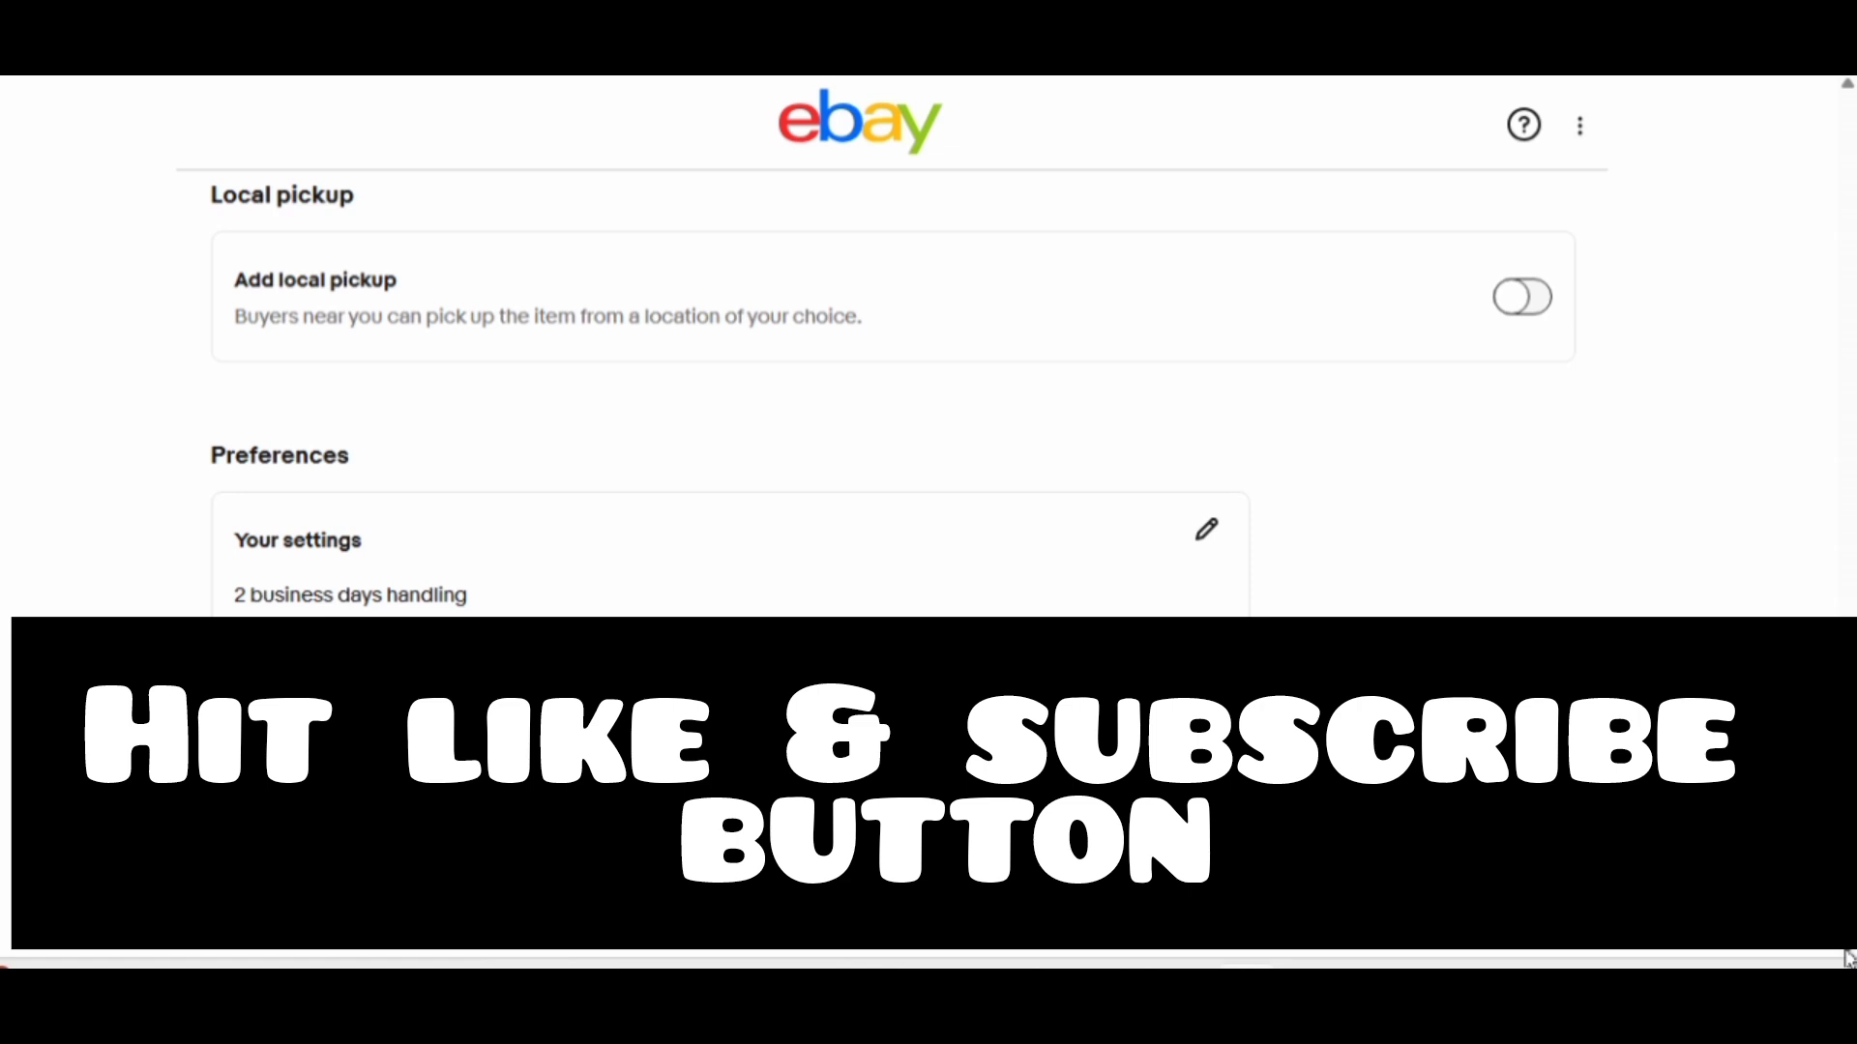
scroll(1847, 958, down, 5)
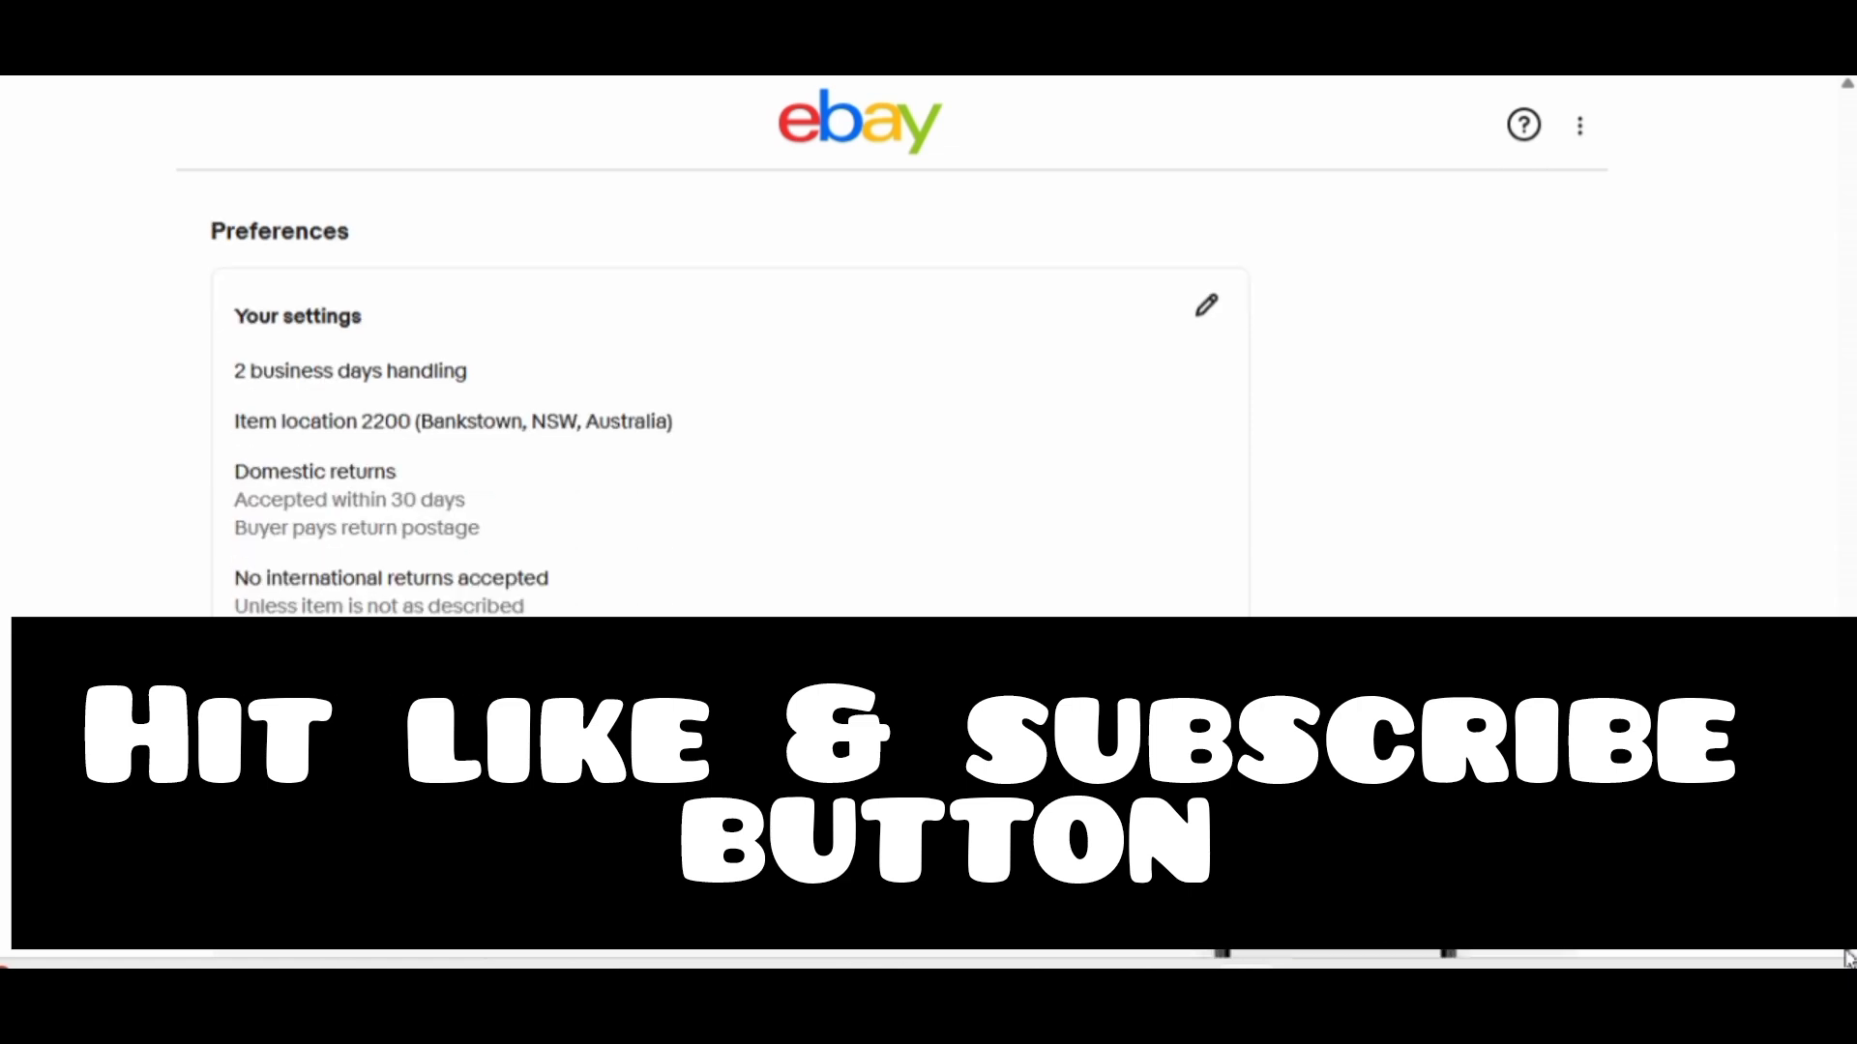
- Turn on General promotion for the listing and set its ad rate to 3%
scroll(1847, 957, down, 4)
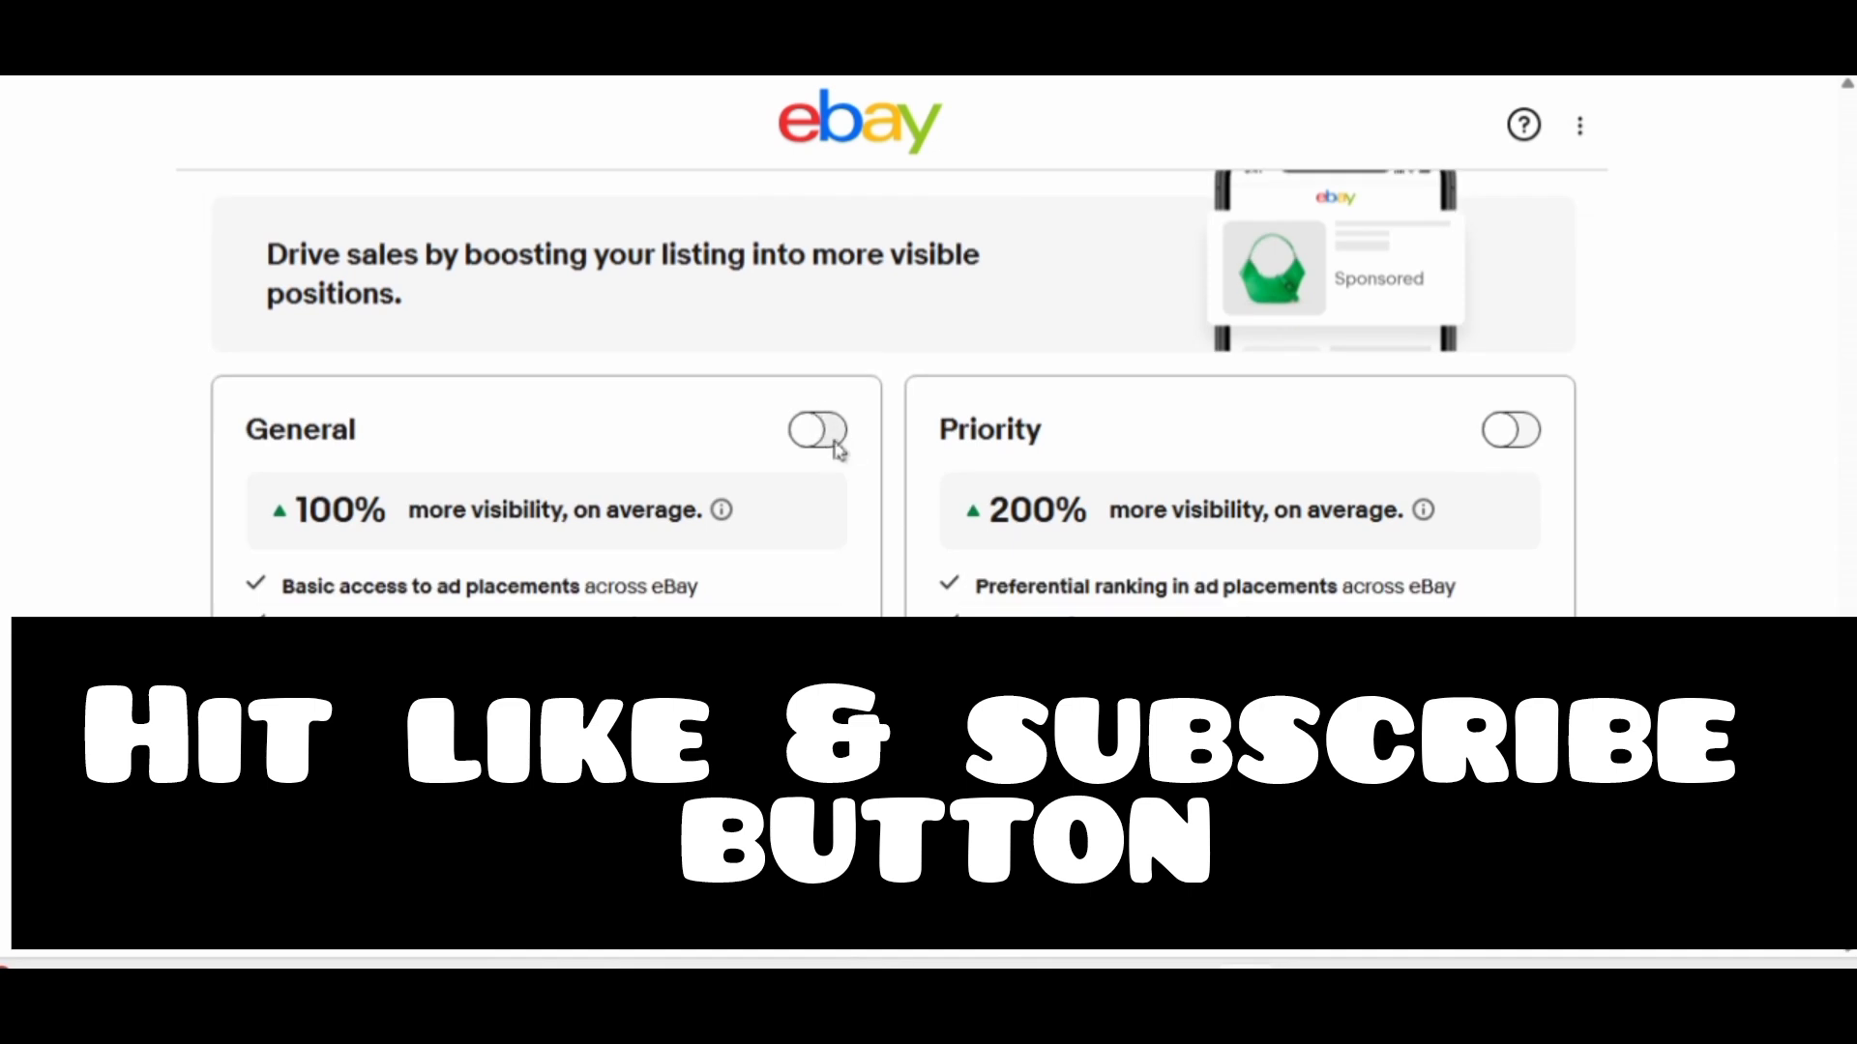
click(827, 431)
click(350, 584)
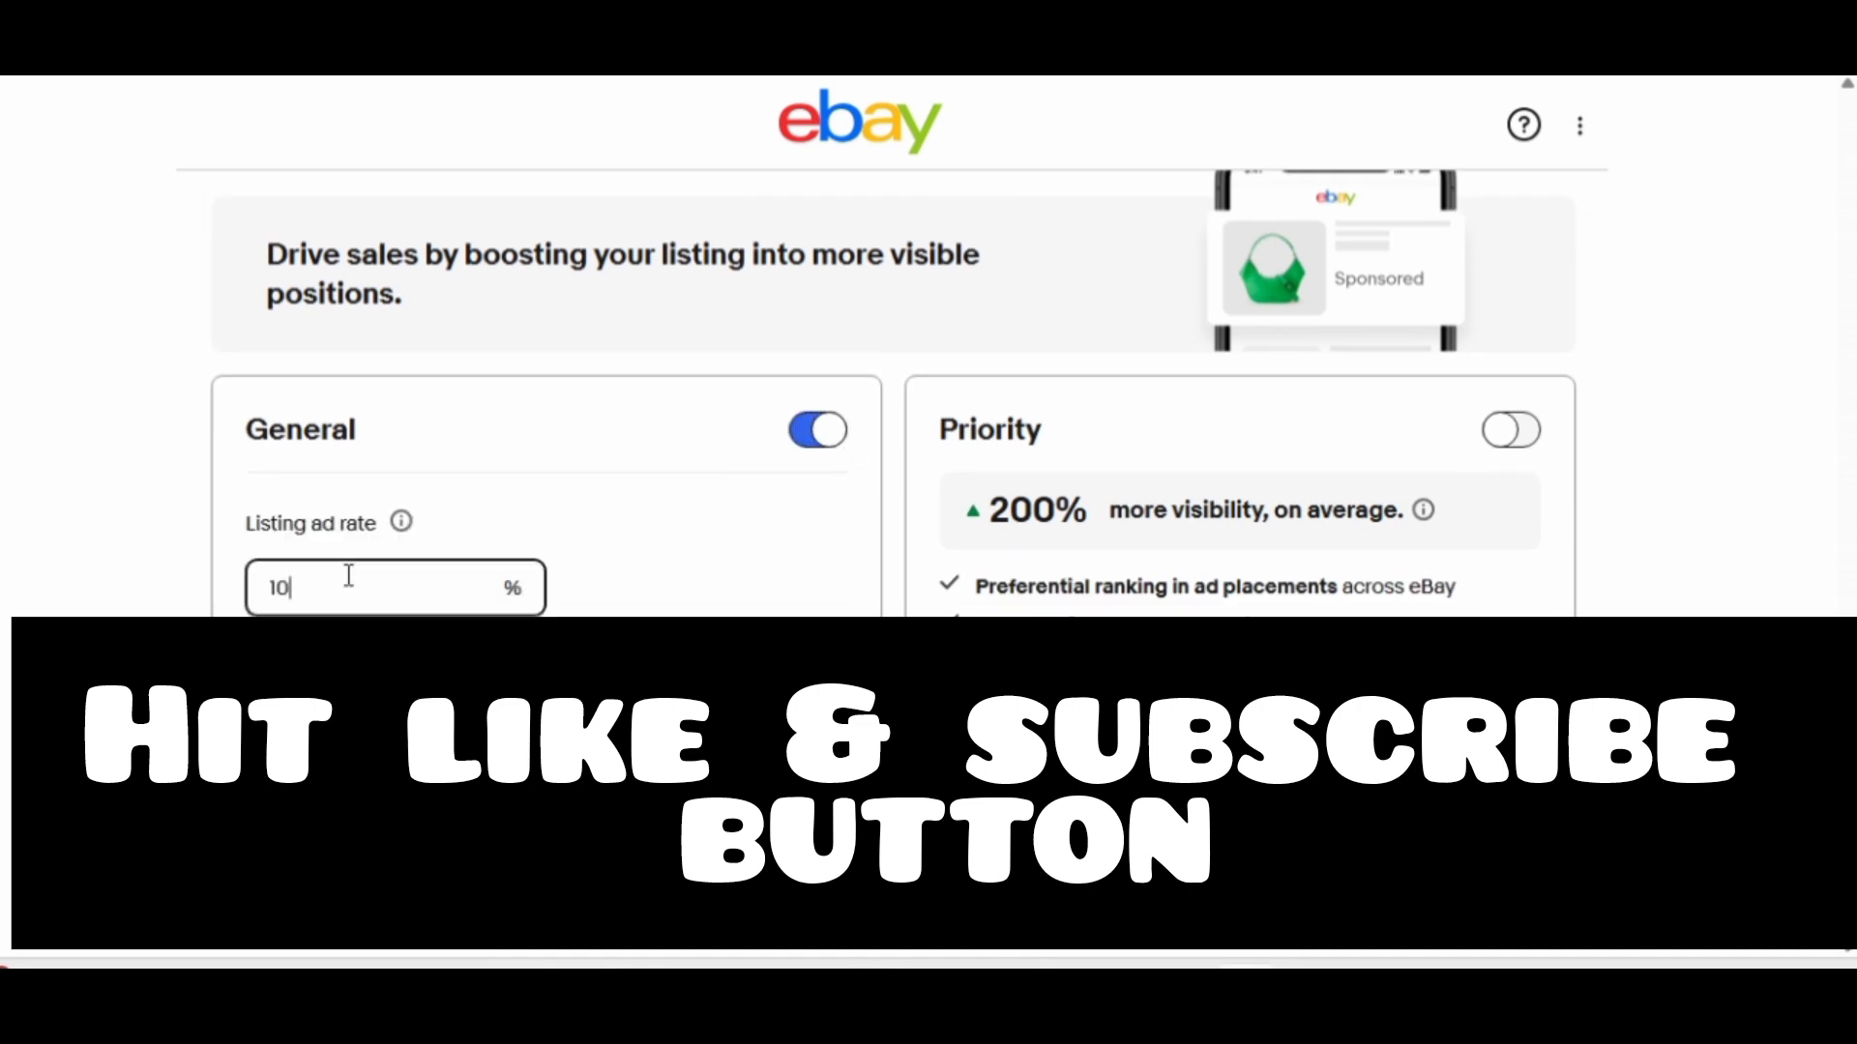
key(BackSpace)
key(BackSpace)
text(3)
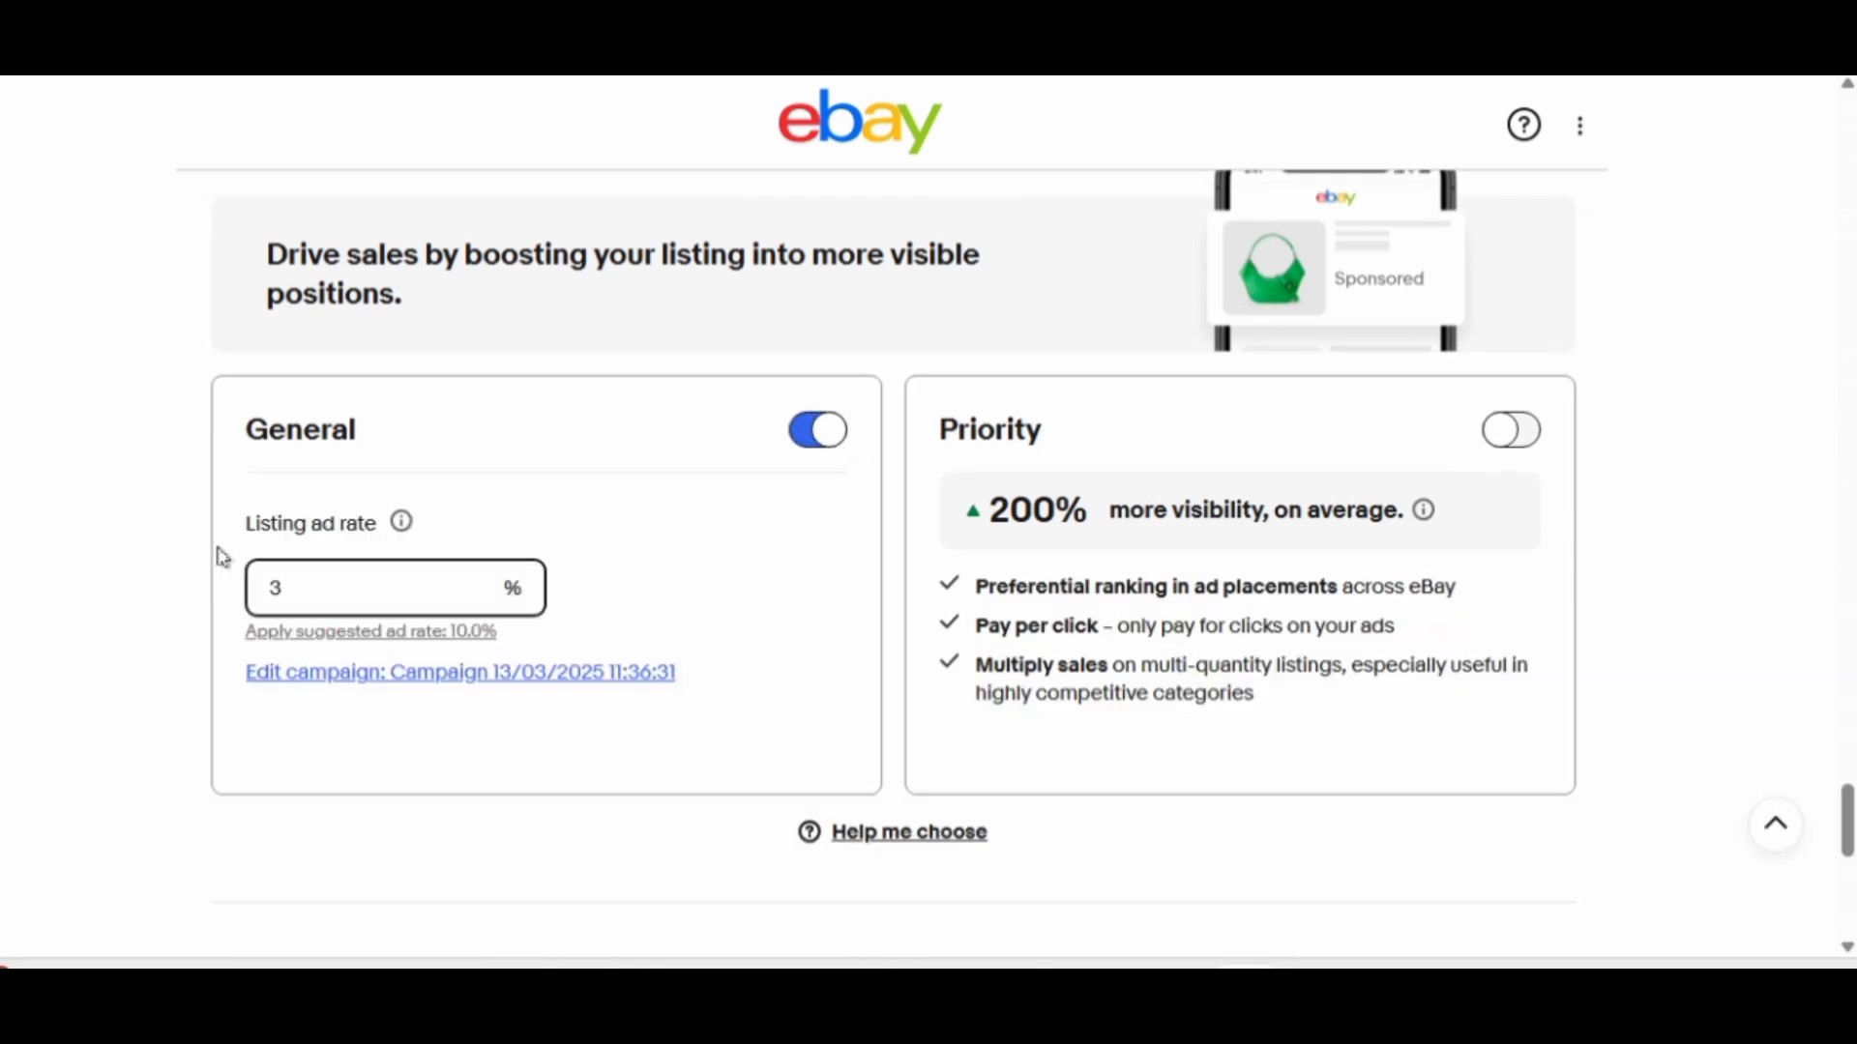
click(150, 540)
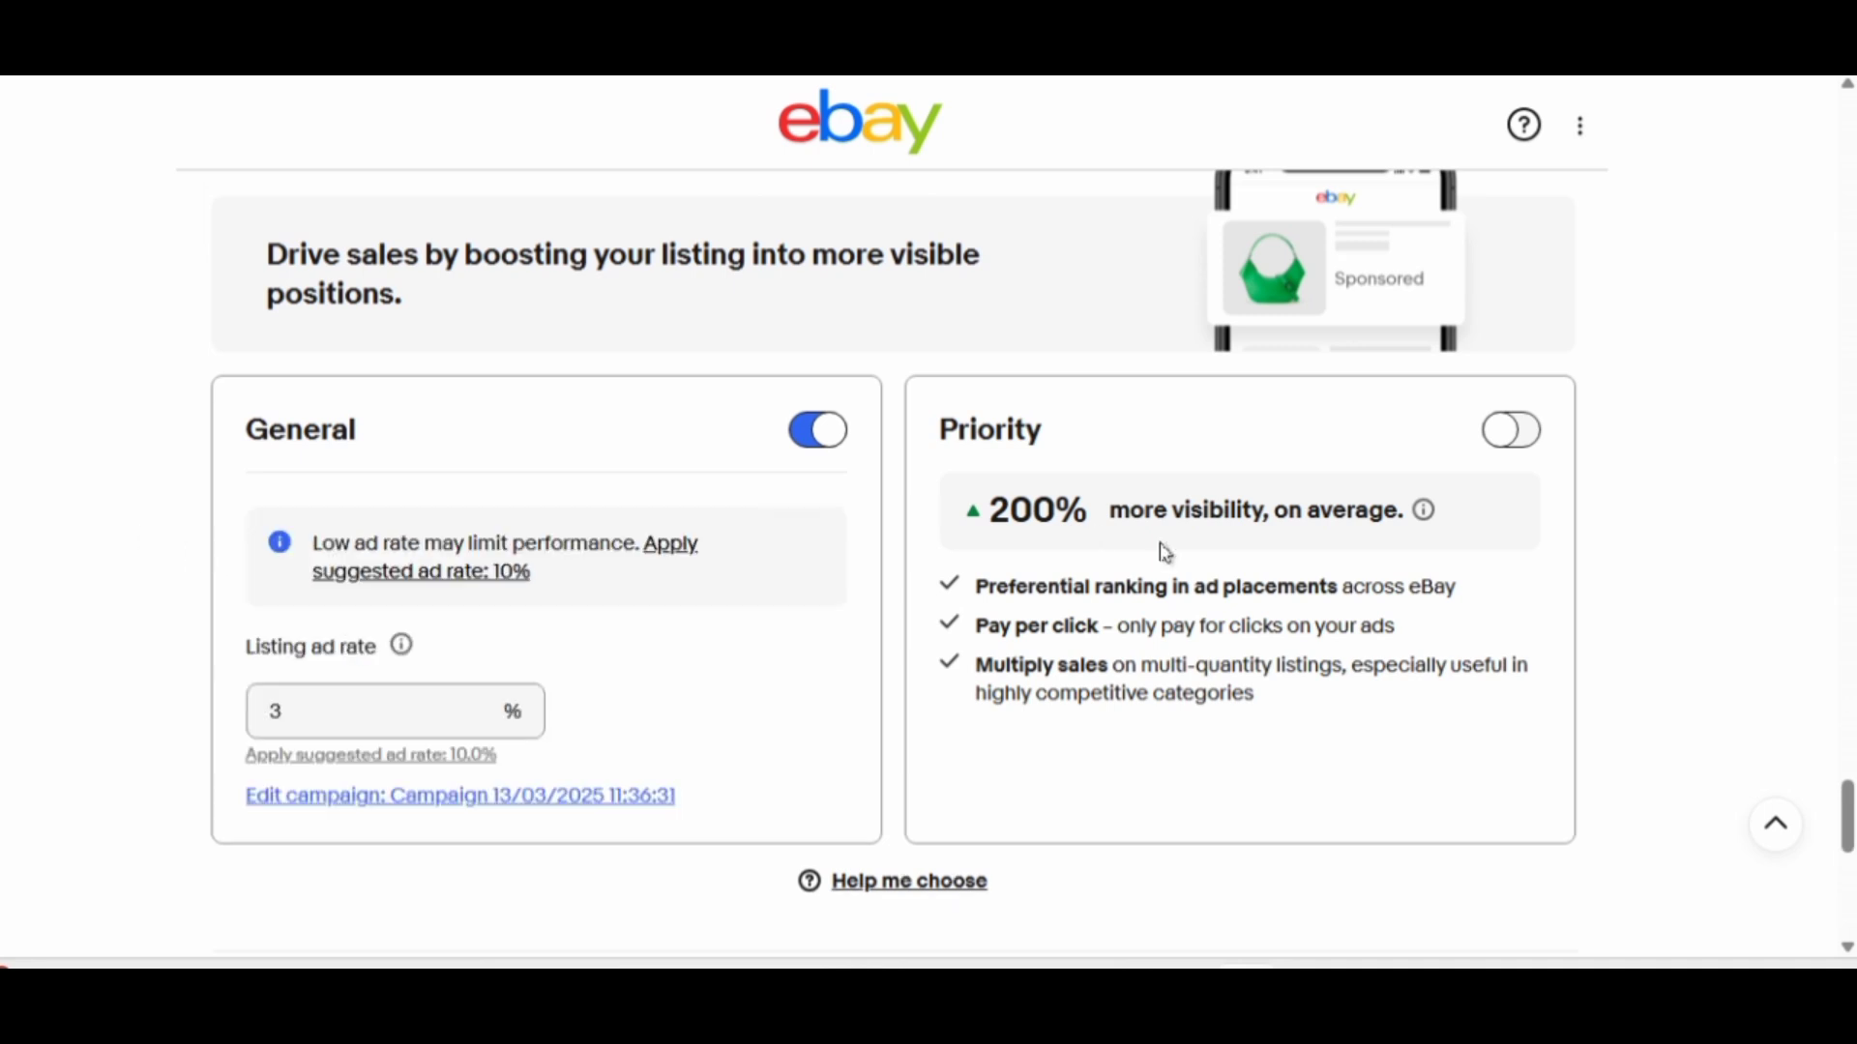
click(1526, 433)
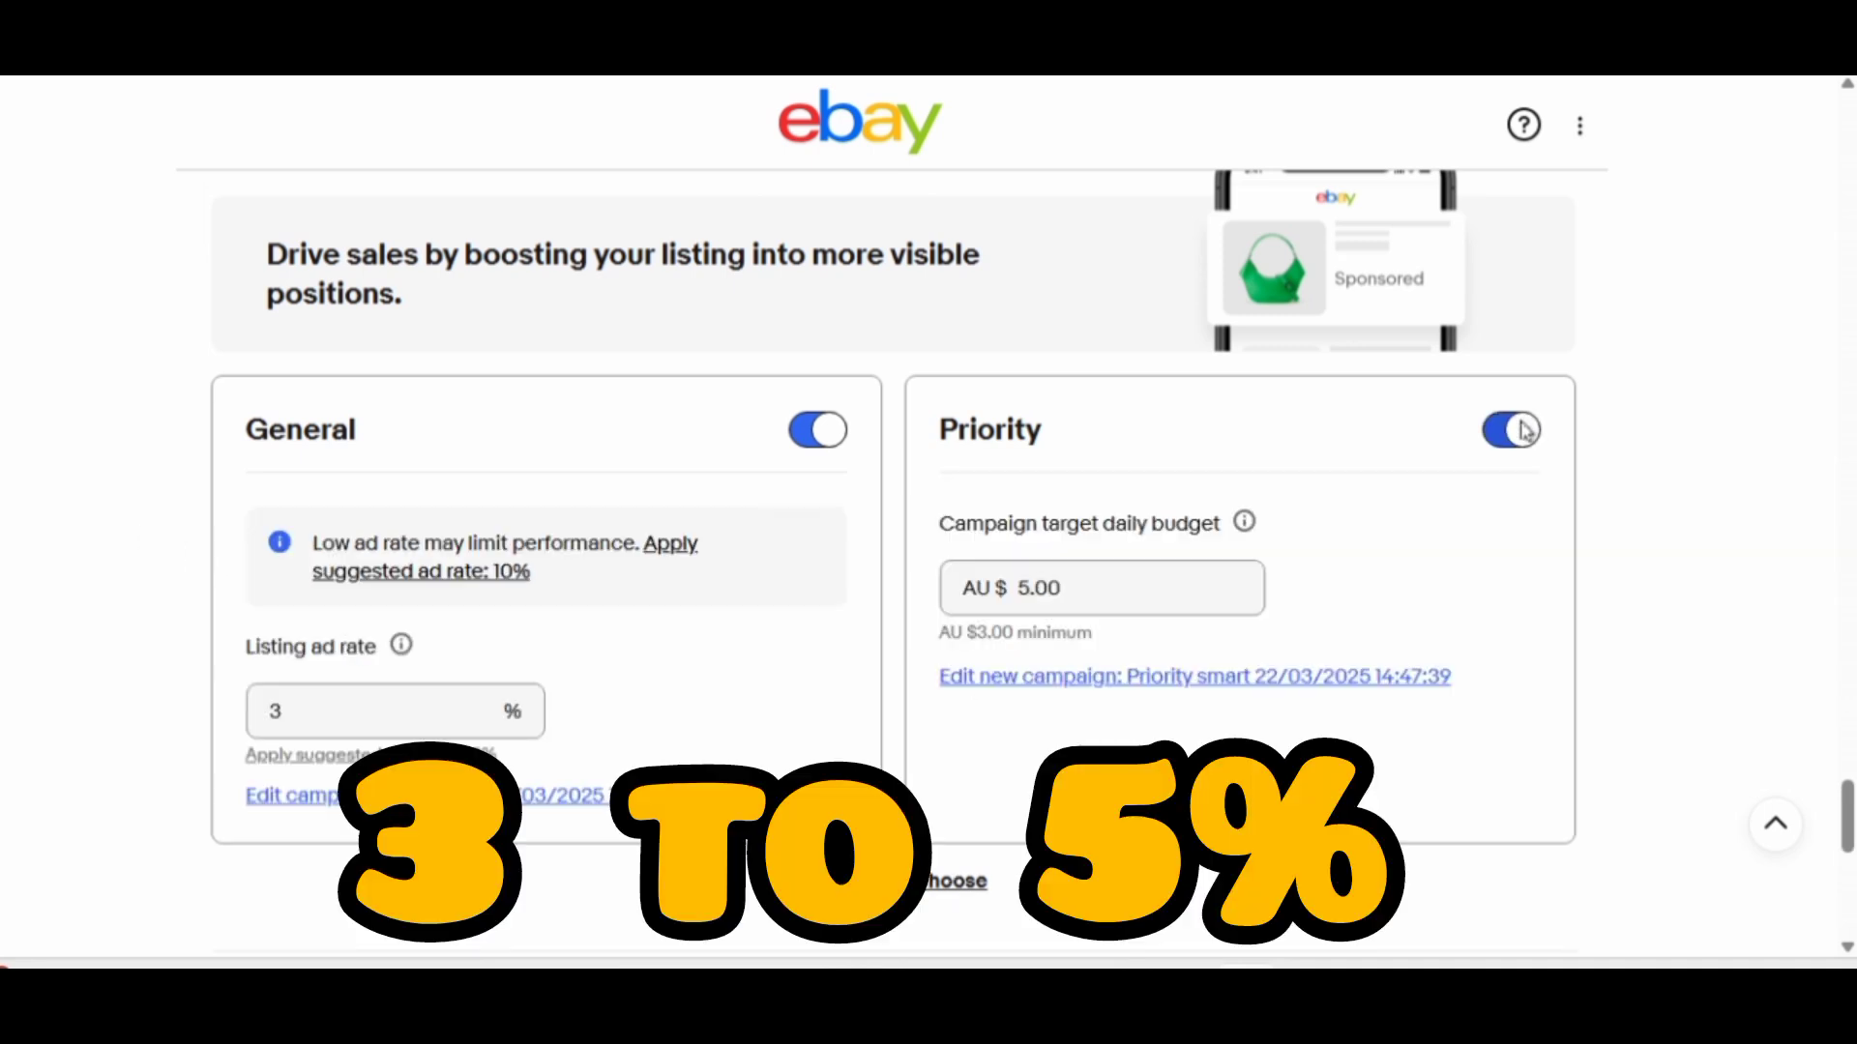
click(1070, 605)
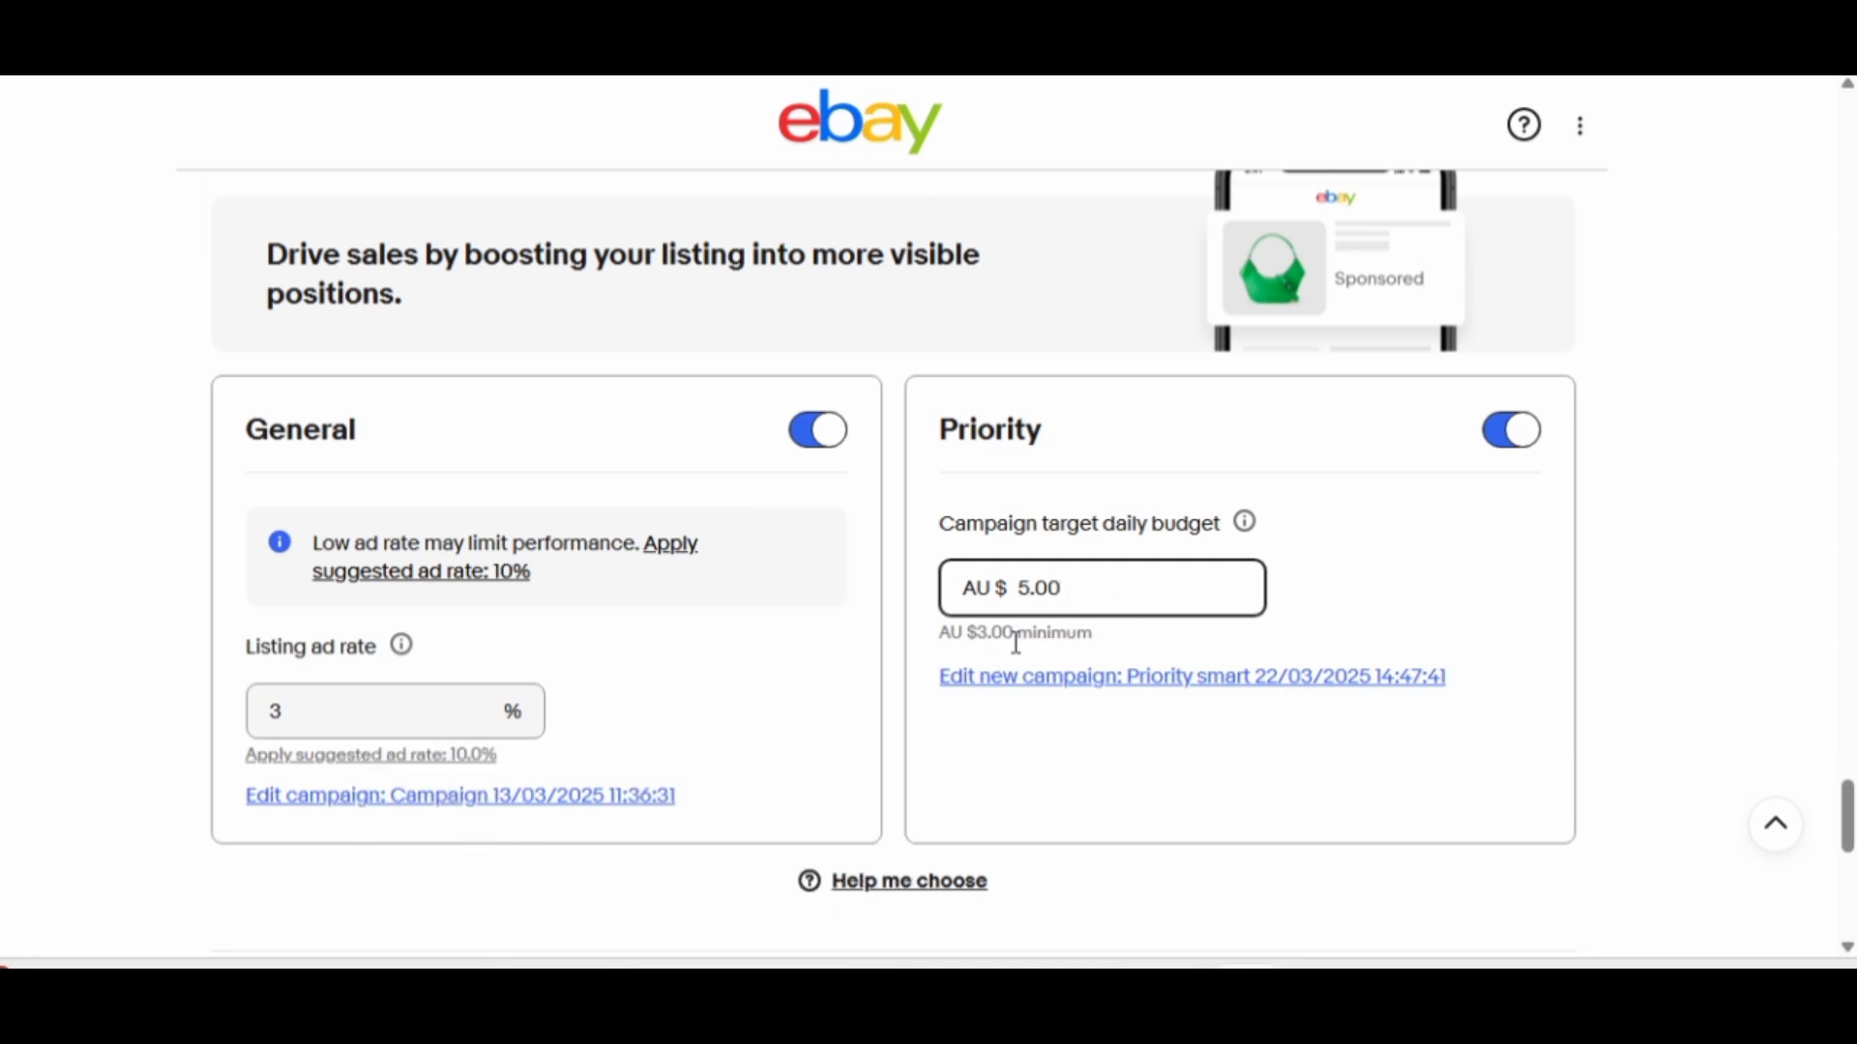
click(1500, 435)
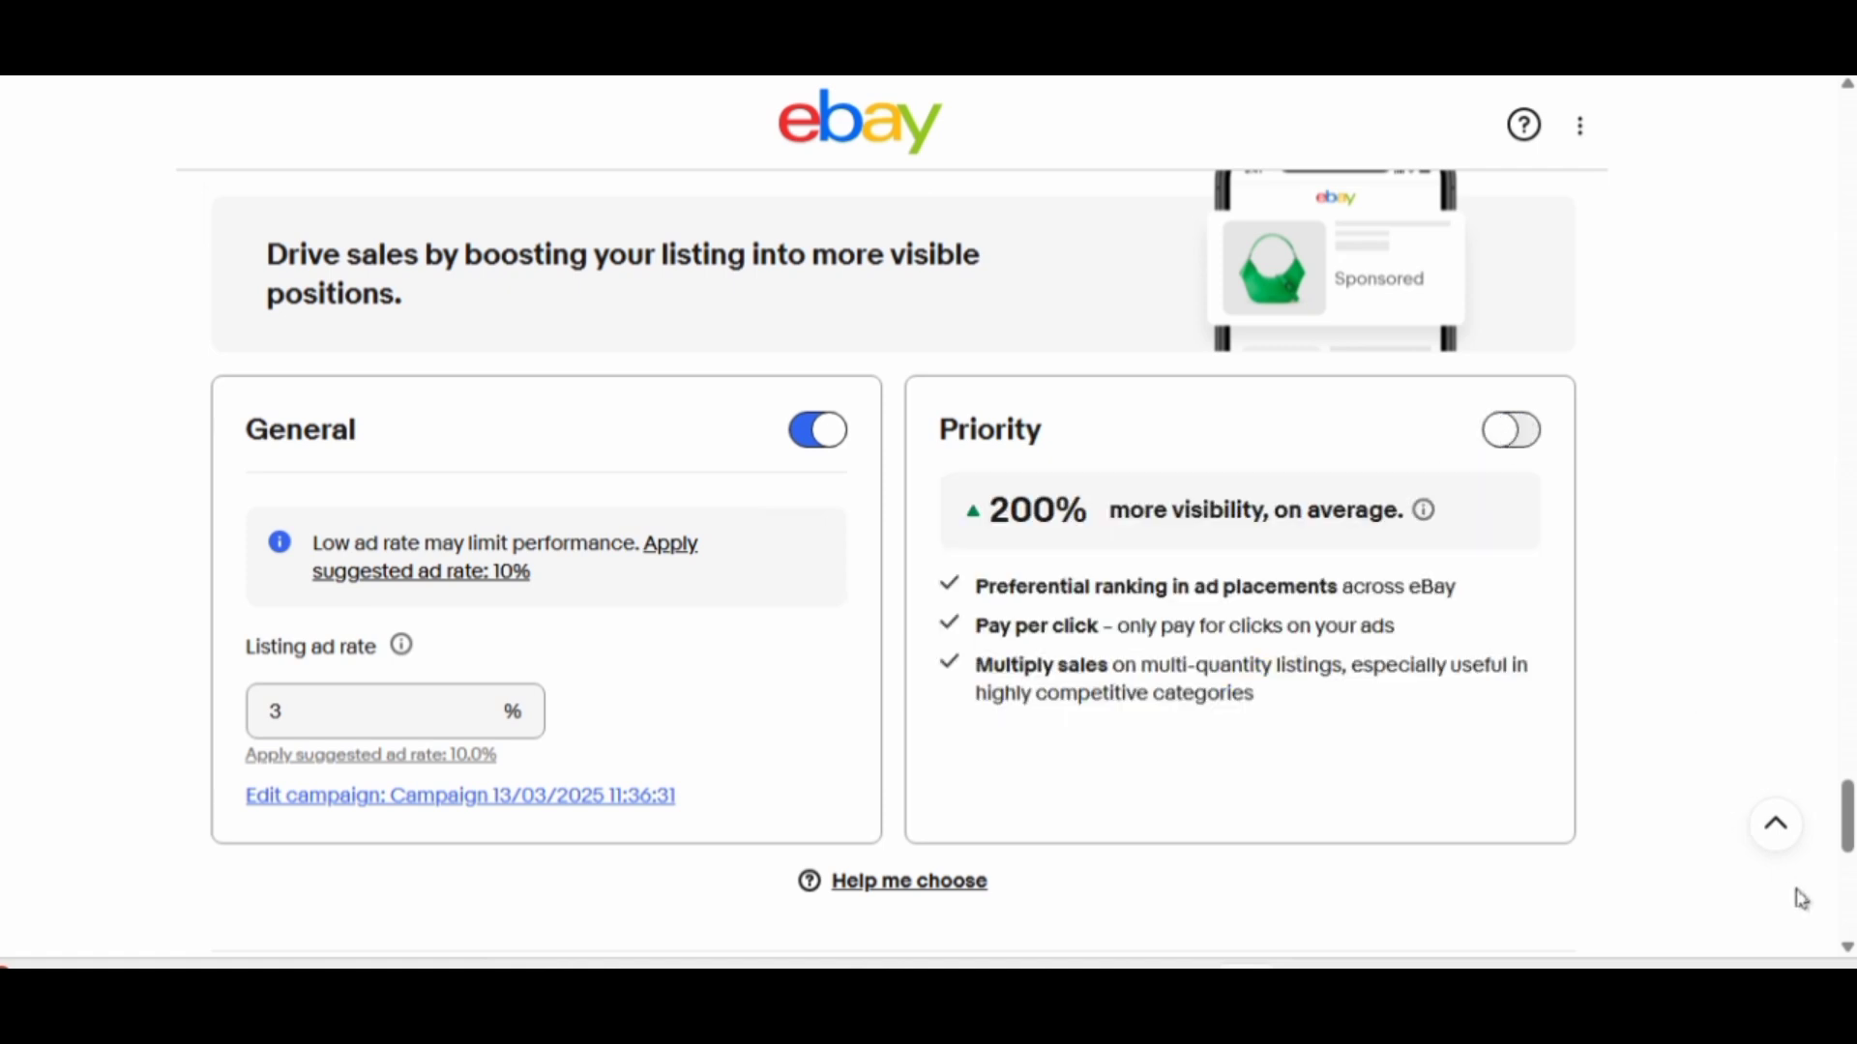
- Submit the completed straw listing so that it is published for sale
click(1846, 951)
scroll(1846, 950, down, 5)
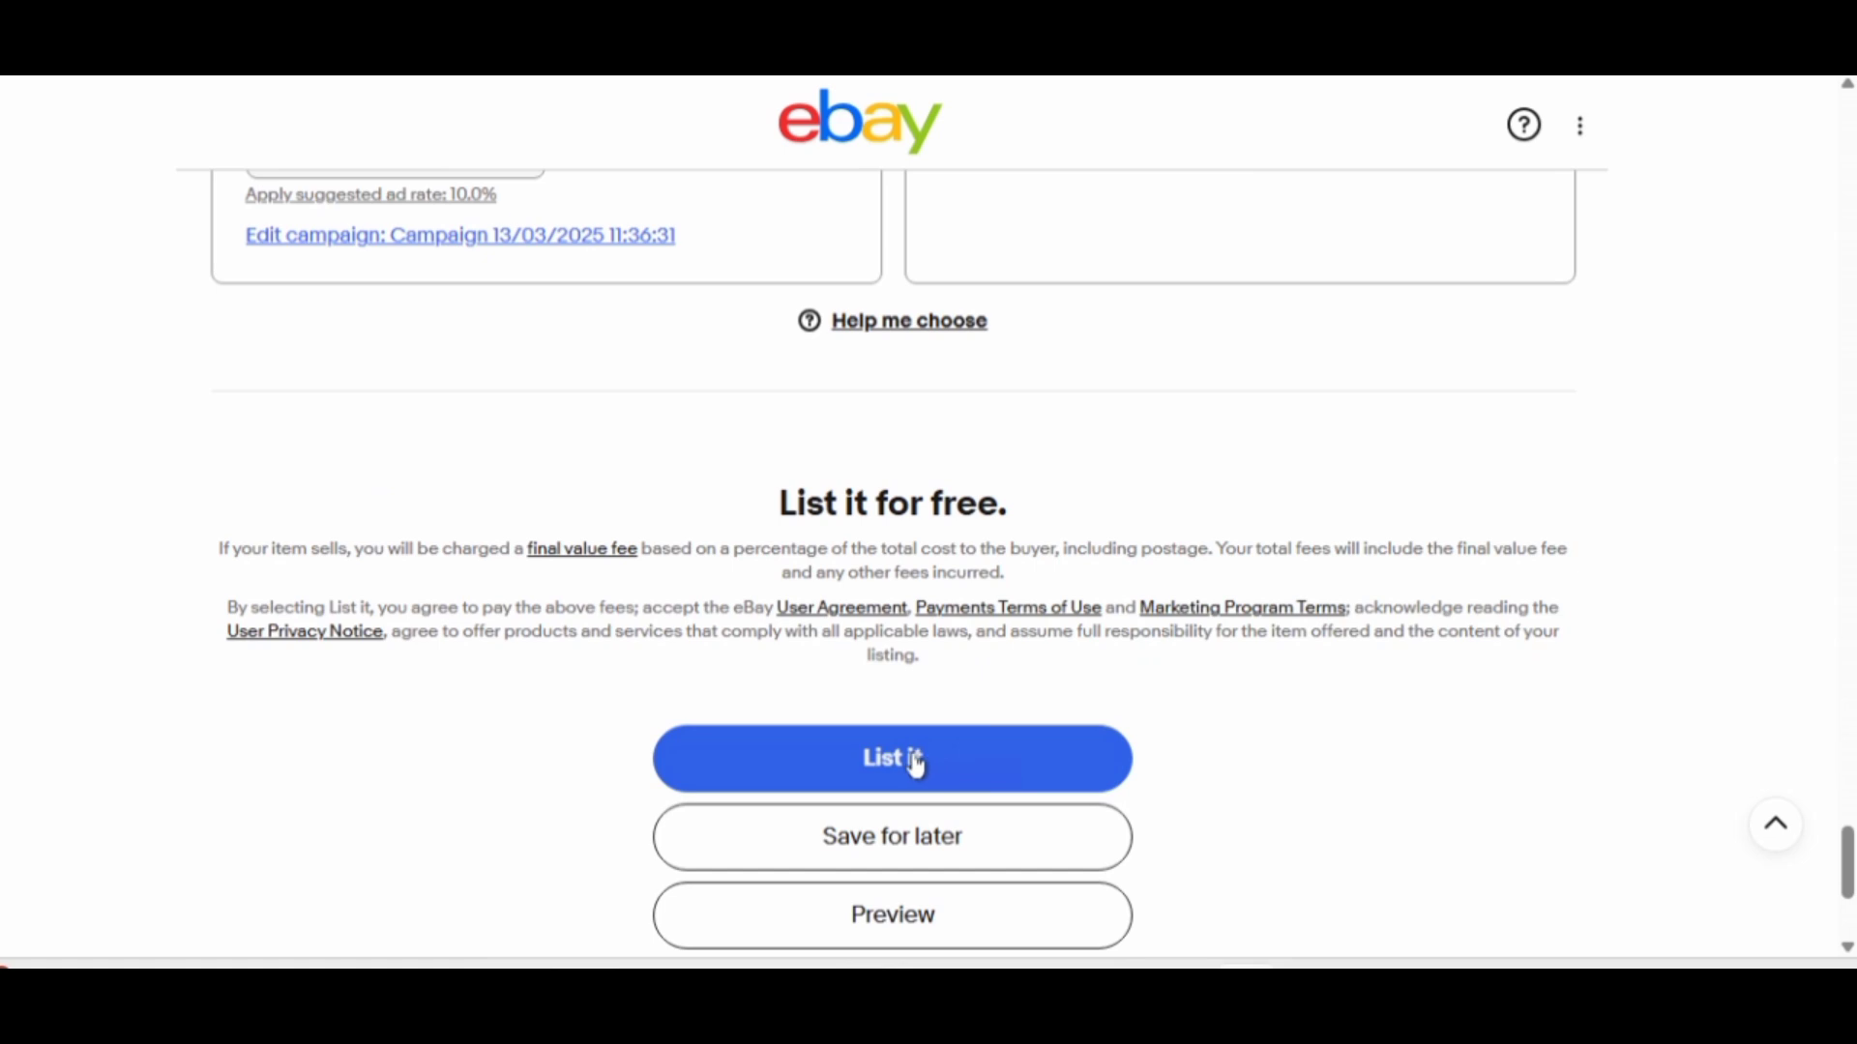
click(917, 766)
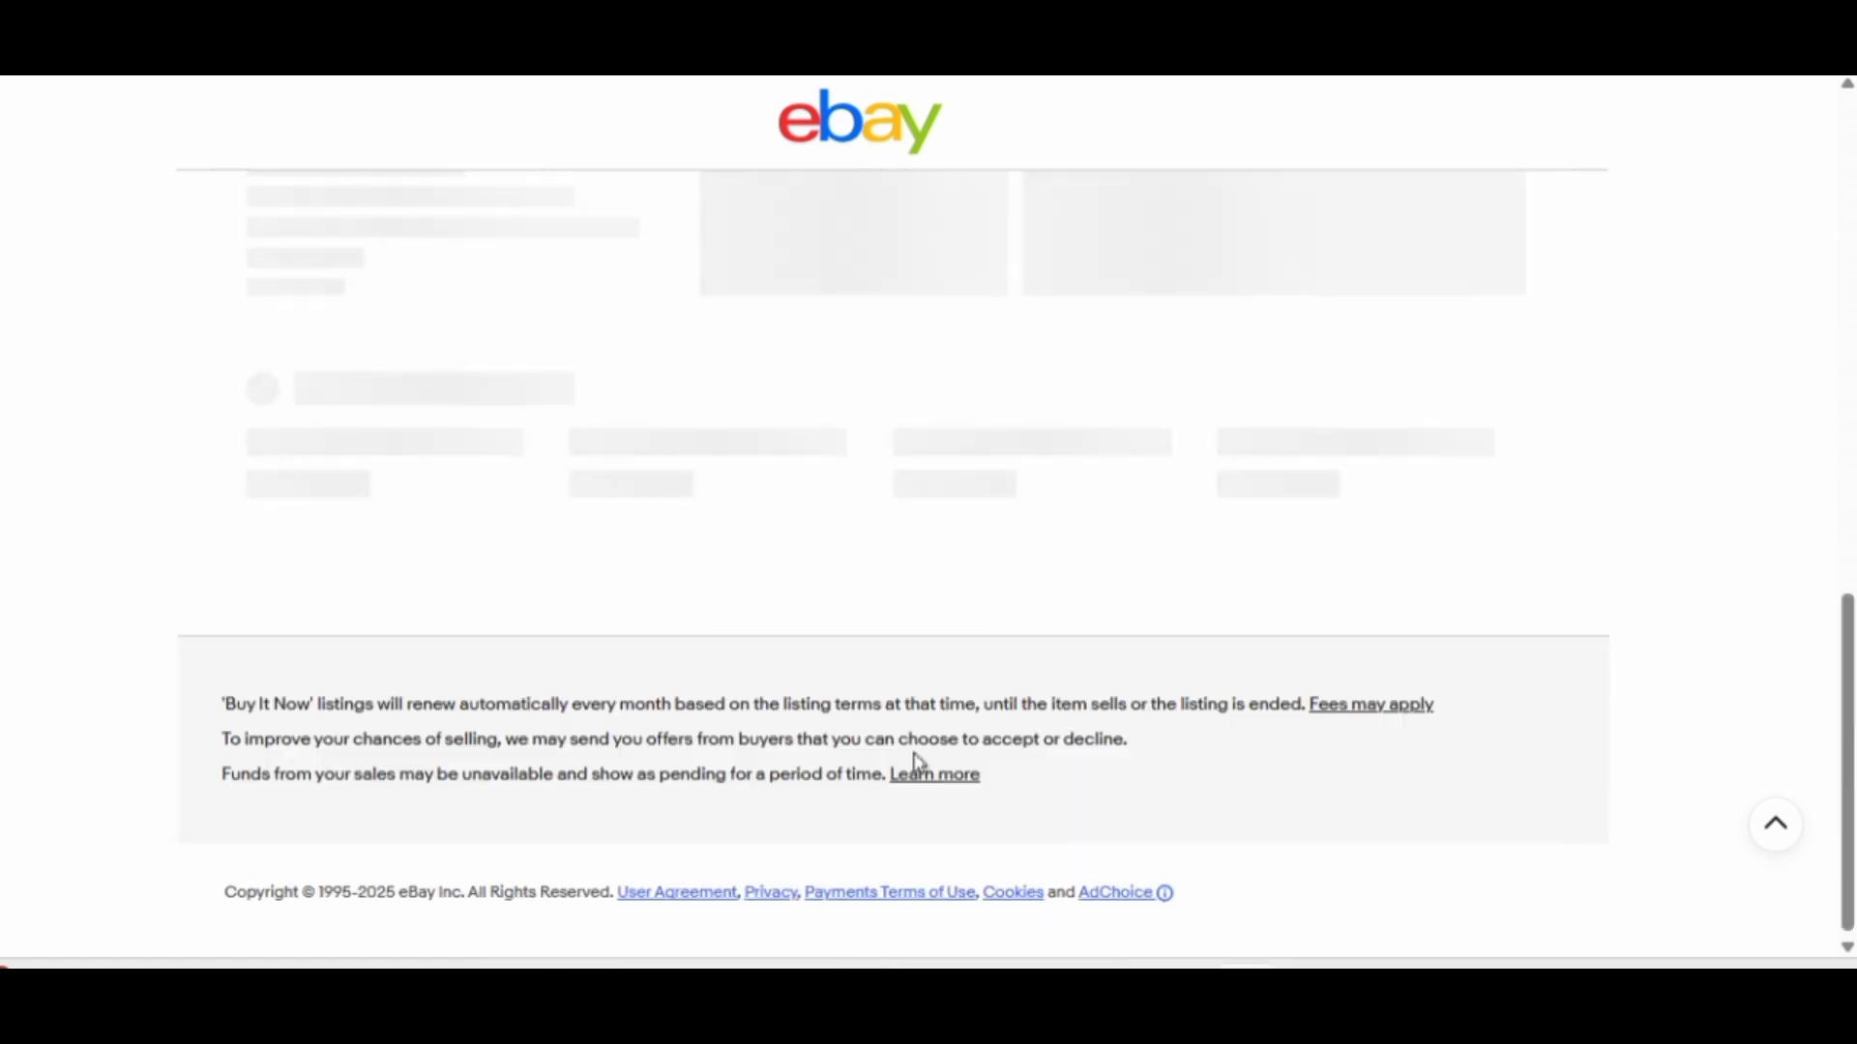